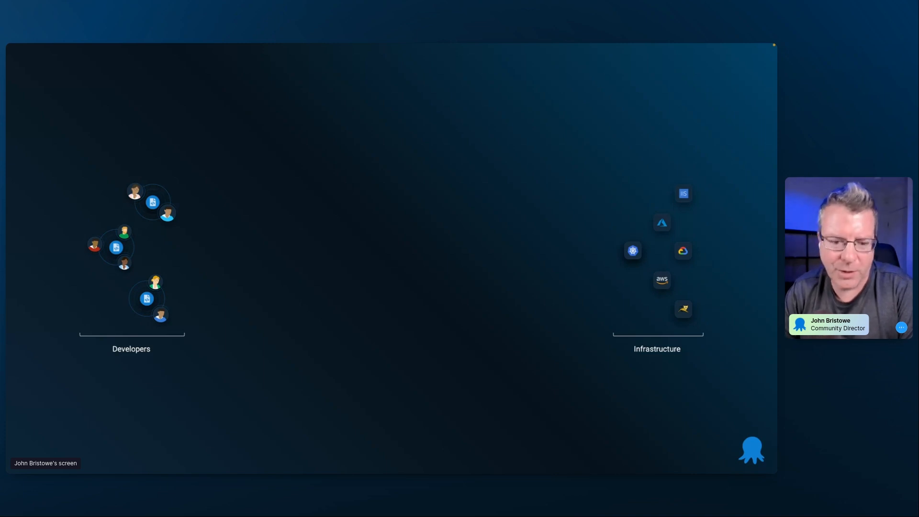
pyautogui.press('Right')
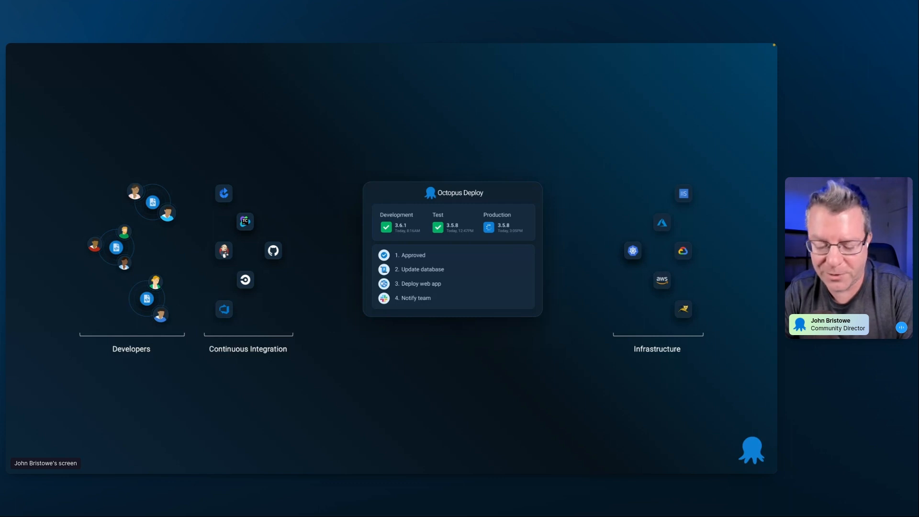
pyautogui.press('Right')
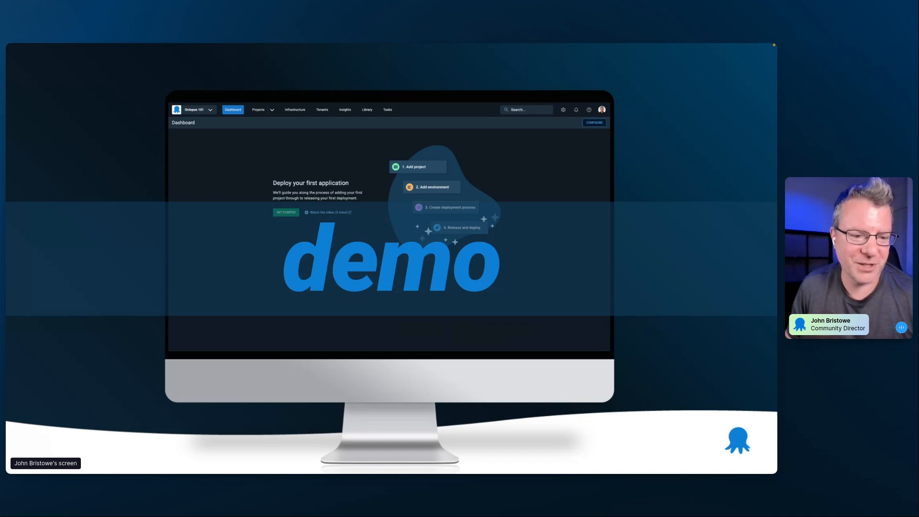
pyautogui.press('Escape')
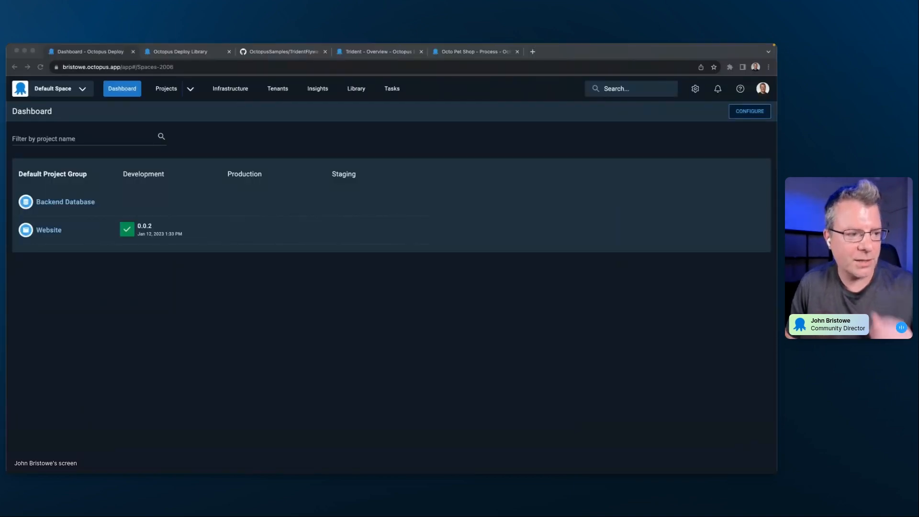
# - Look through the Default Space's projects and infrastructure pages and return to its dashboard
pyautogui.click(231, 359)
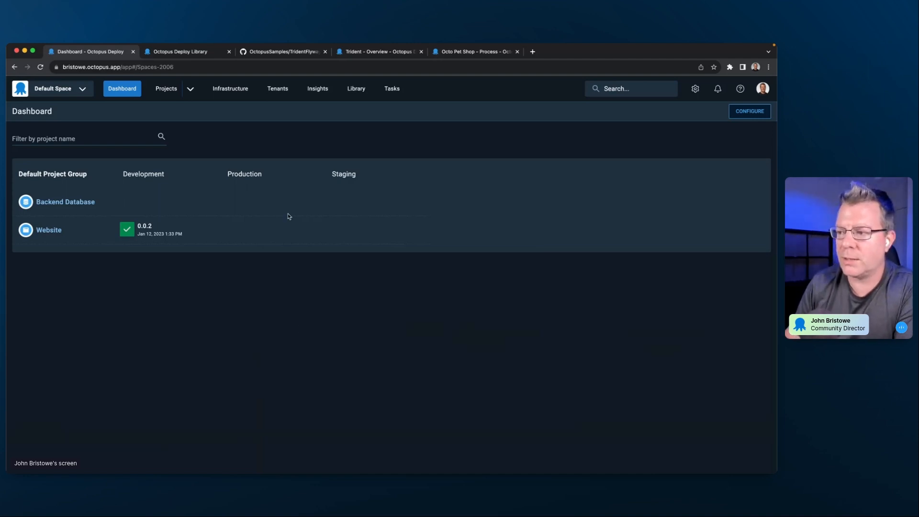
pyautogui.click(163, 92)
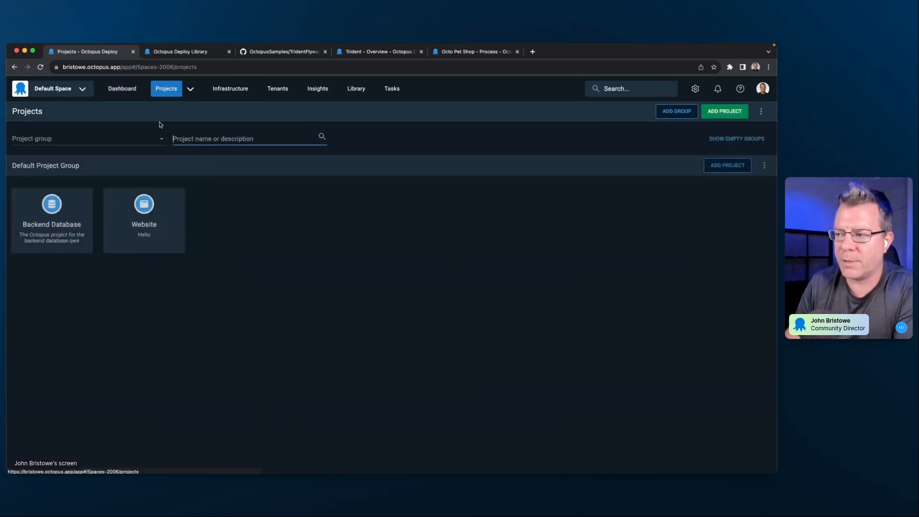
pyautogui.click(231, 89)
pyautogui.click(122, 89)
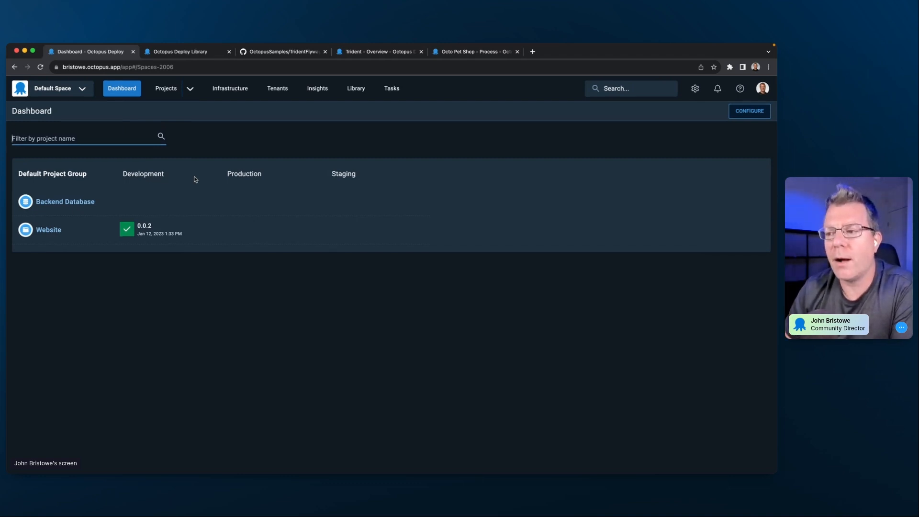
# - Create a space named Octopus 101 with the first listed member as its space manager, and switch to that space
pyautogui.click(84, 91)
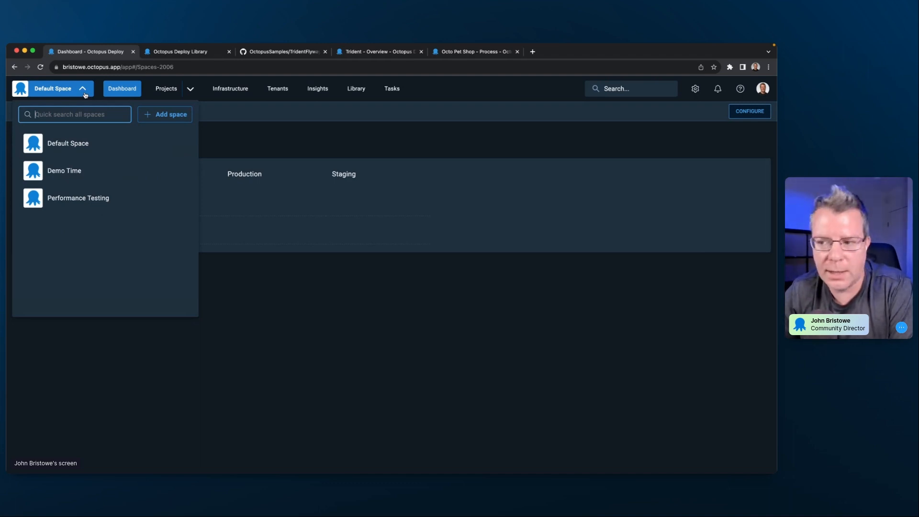
pyautogui.click(167, 120)
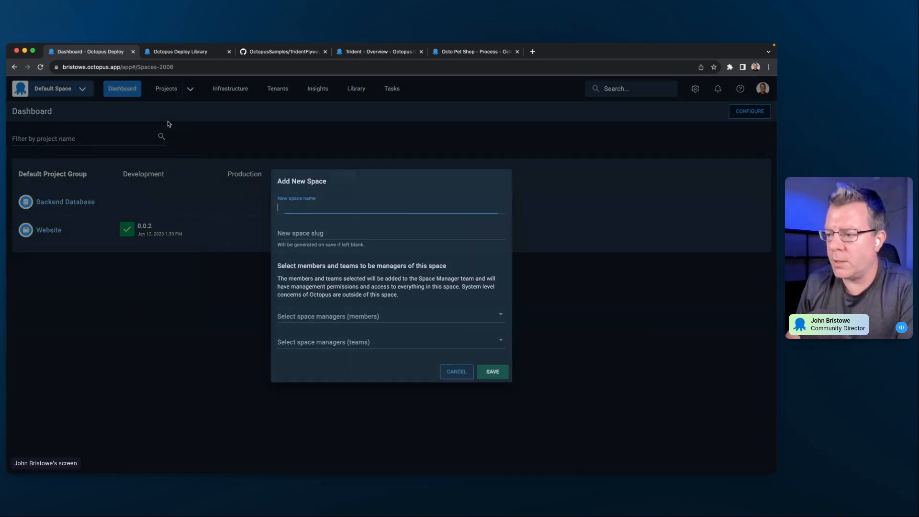
pyautogui.write('Octopus 101')
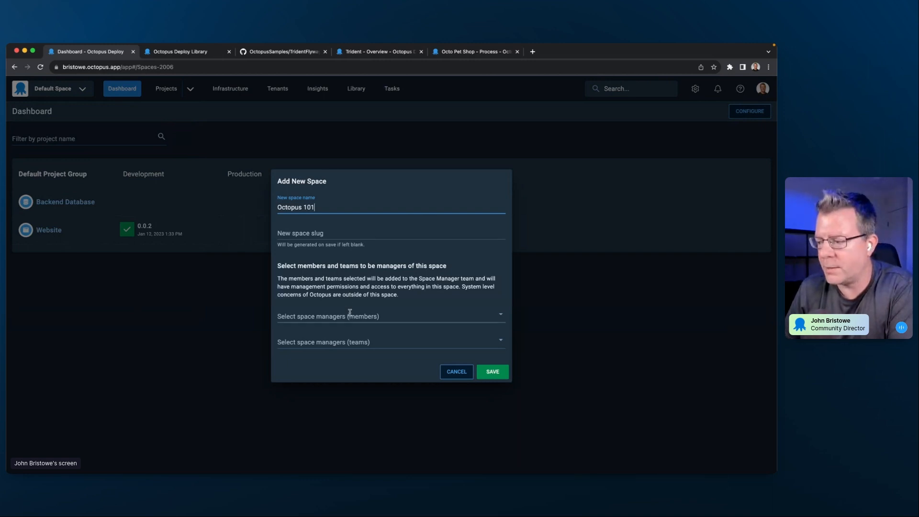
pyautogui.click(349, 317)
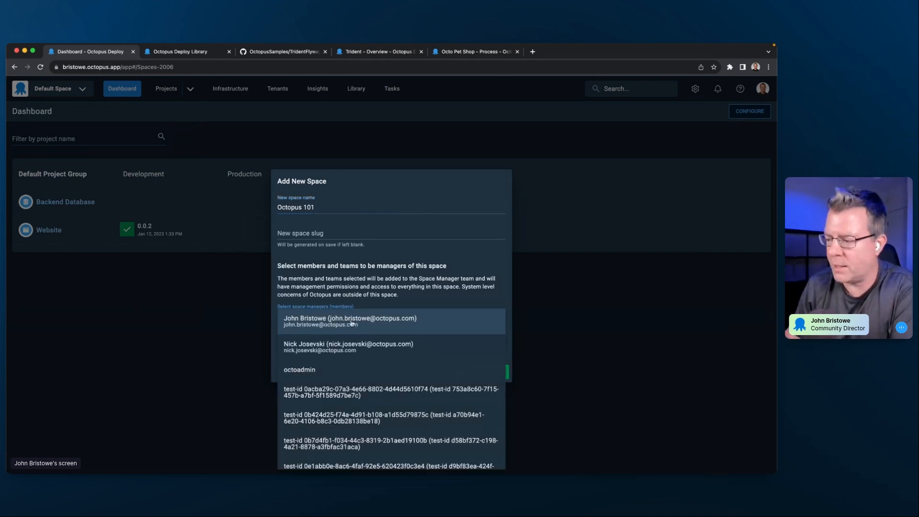
pyautogui.click(353, 325)
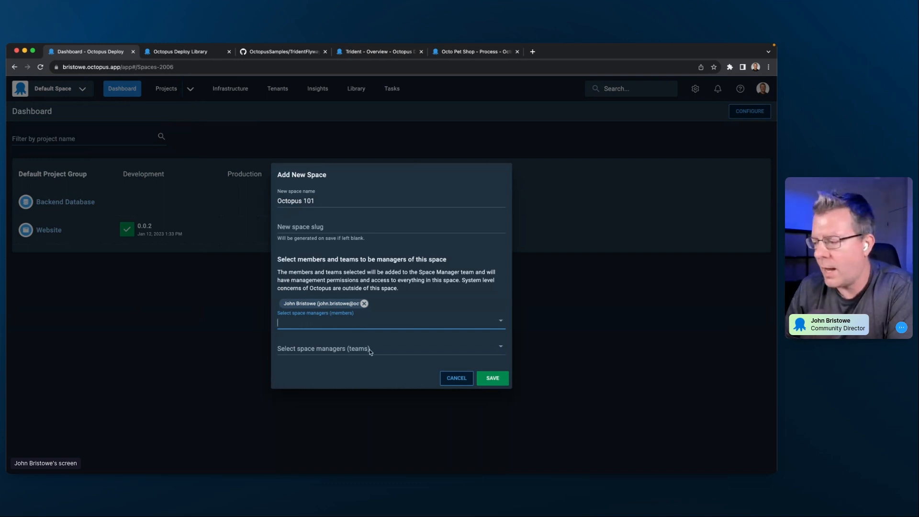
pyautogui.click(489, 378)
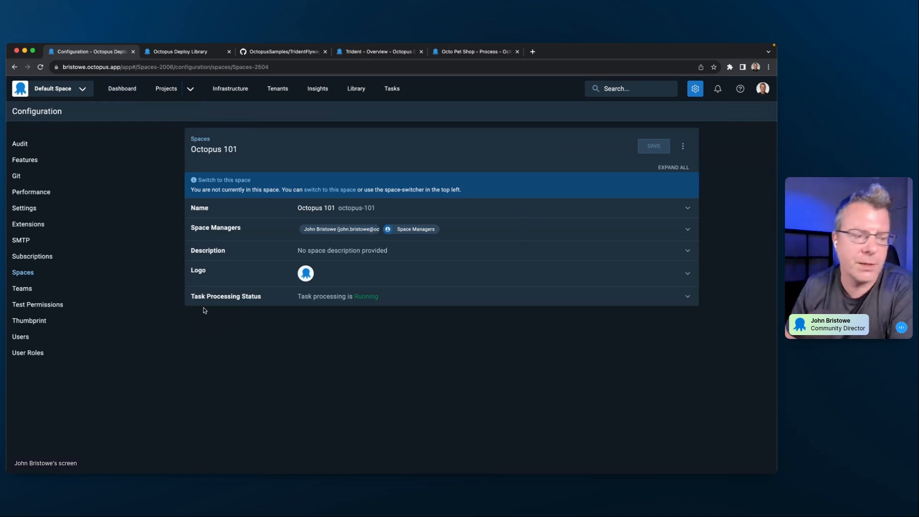
pyautogui.click(85, 92)
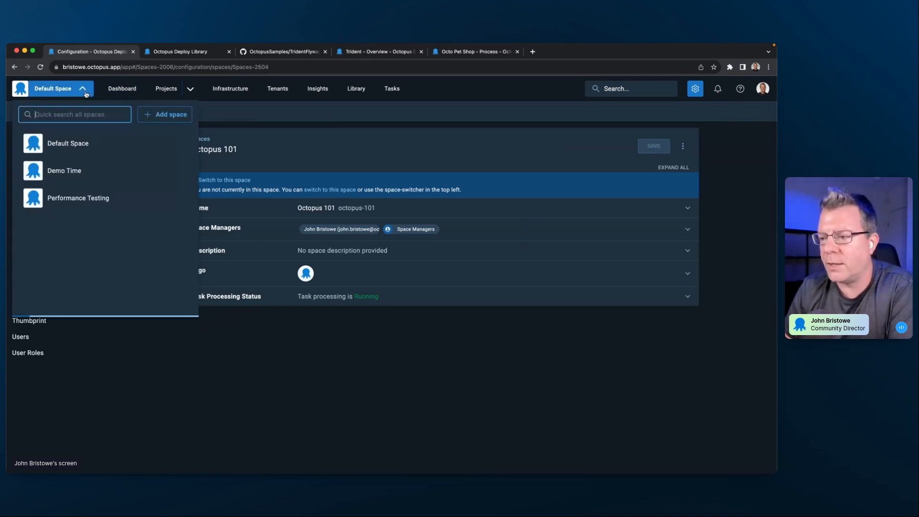
pyautogui.click(76, 198)
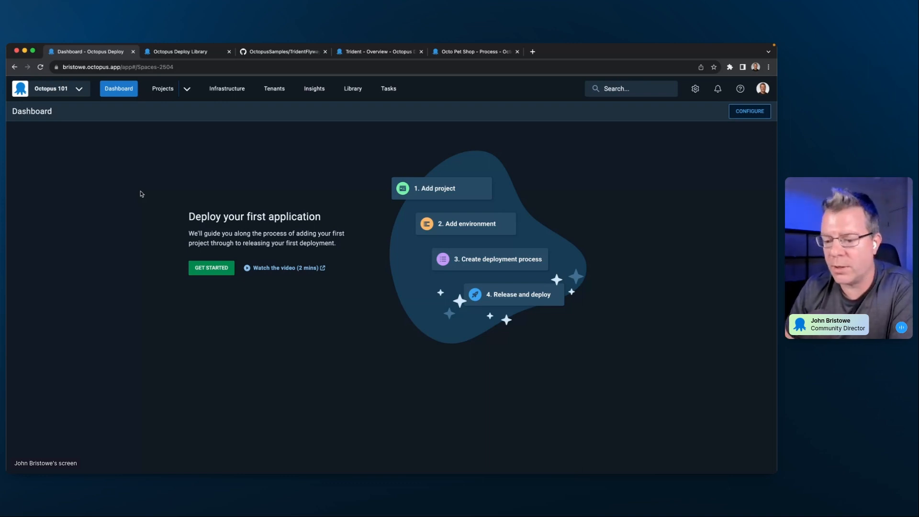
pyautogui.press('super+Tab')
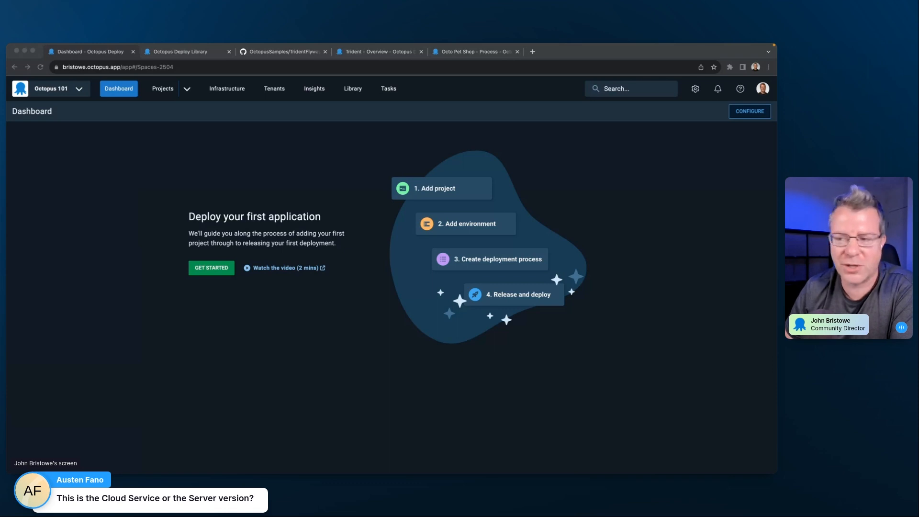
pyautogui.click(51, 306)
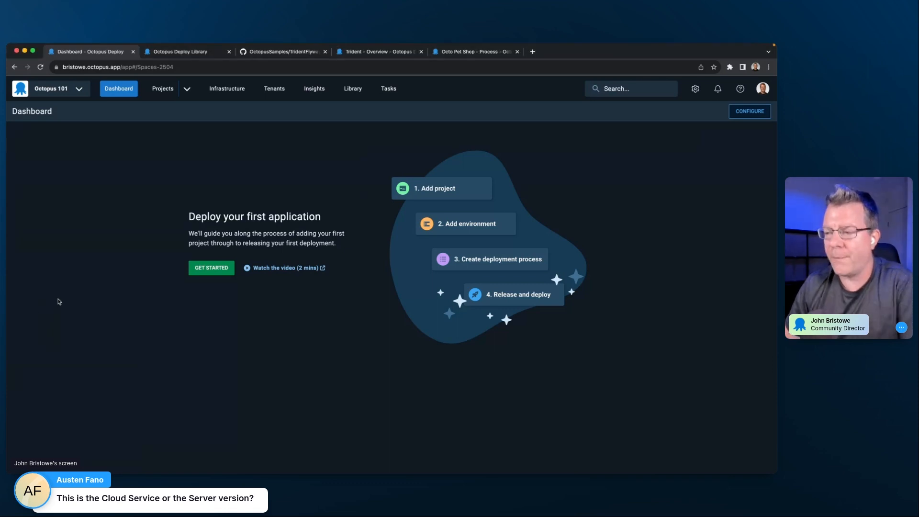
# - View the free trial sign-up page on the Octopus Deploy website in the other browser window, and return to the Octopus 101 dashboard
pyautogui.press('super+grave')
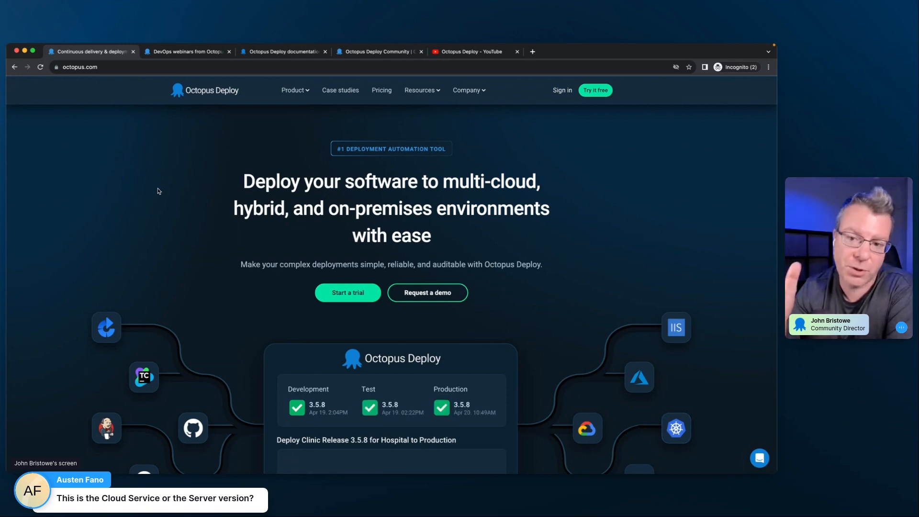
pyautogui.click(348, 292)
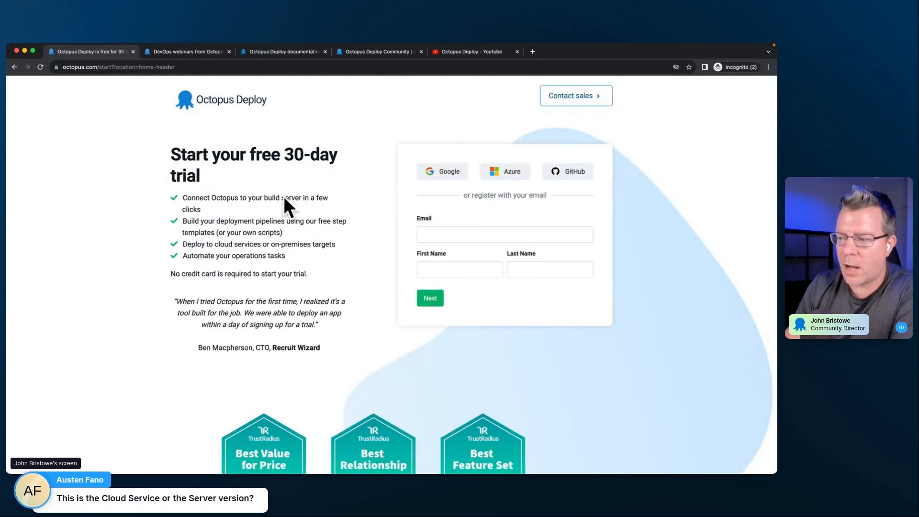
pyautogui.scroll(-5, 284, 201)
pyautogui.scroll(5, 283, 197)
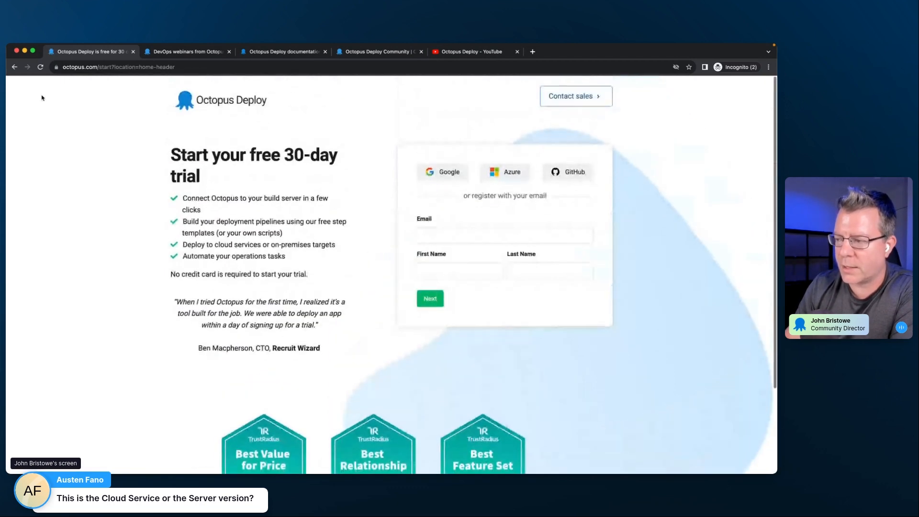
pyautogui.click(14, 68)
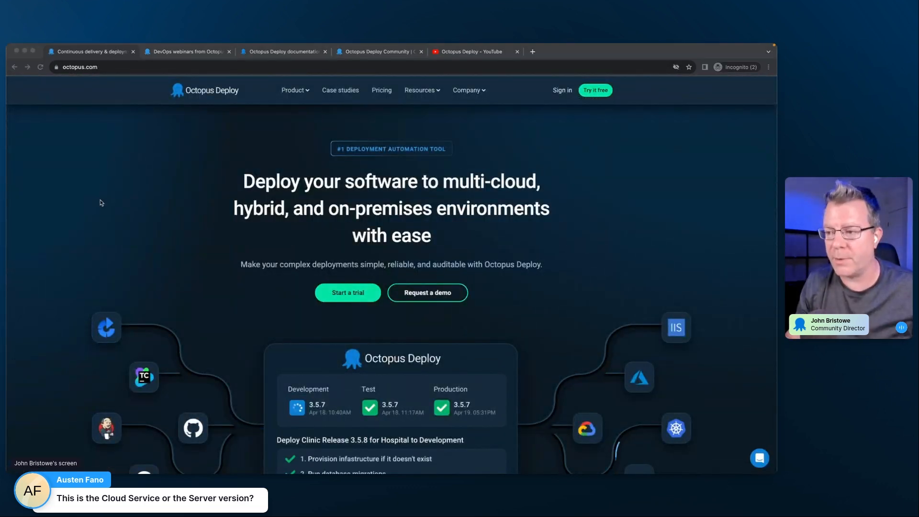
pyautogui.press('super+grave')
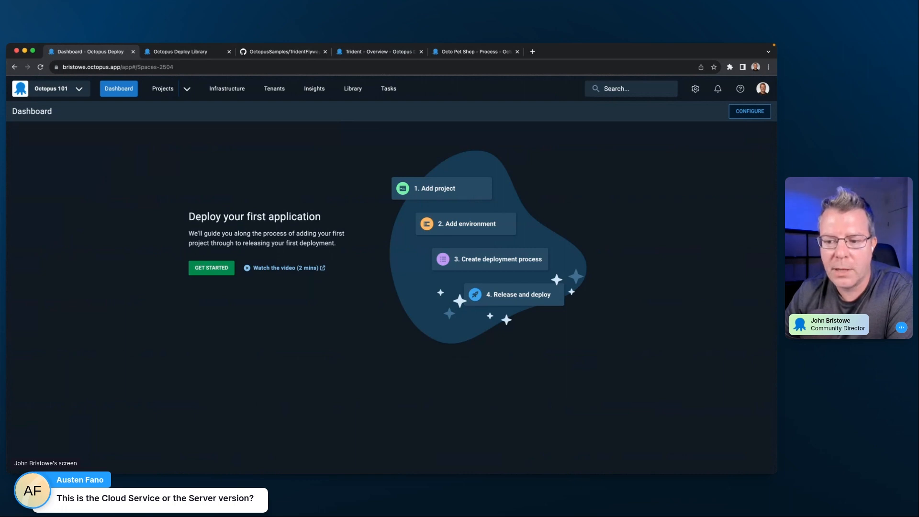
pyautogui.press('super+Tab')
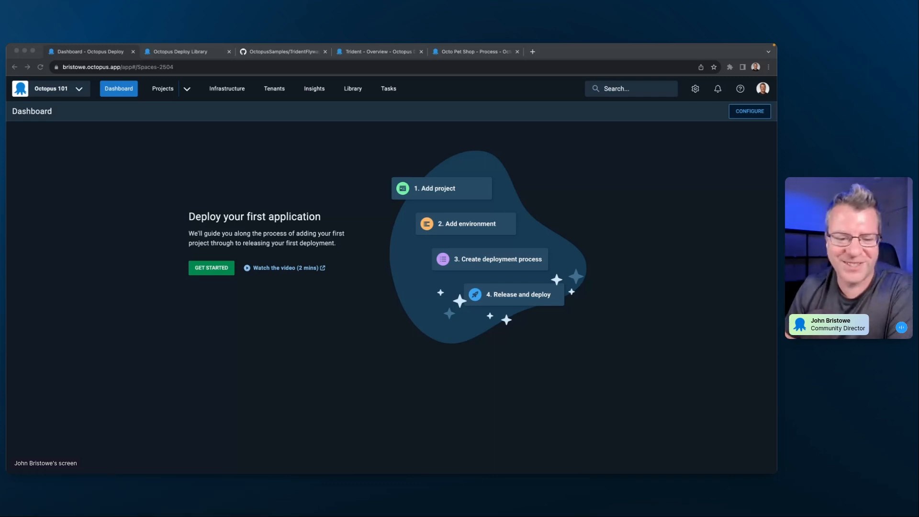
pyautogui.click(106, 288)
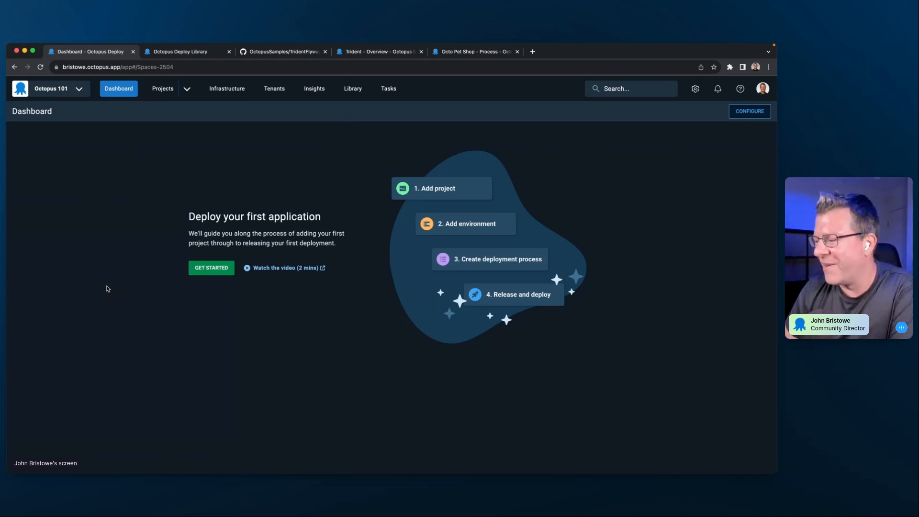
# - Add a project named Hello Octopus in the Default Project Group with the Default Lifecycle and the Development, Staging and Production environments
pyautogui.click(210, 274)
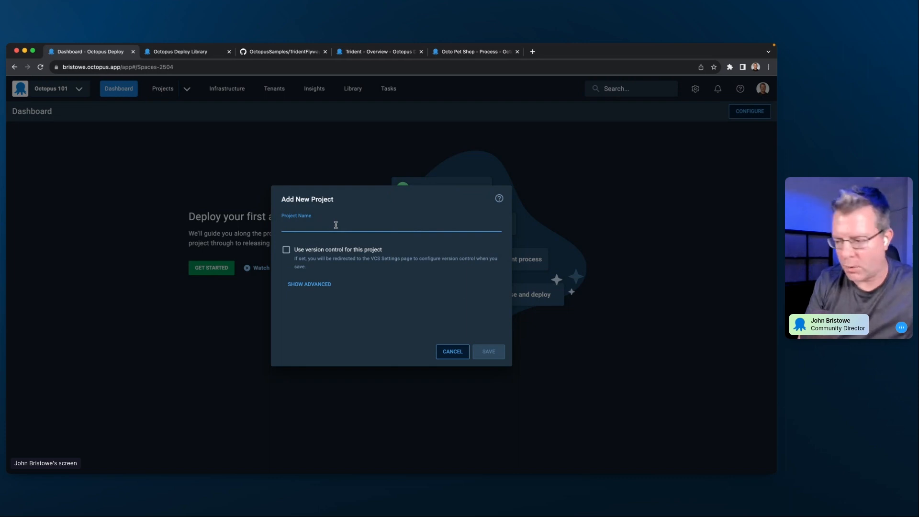
pyautogui.write('Hello Octopus')
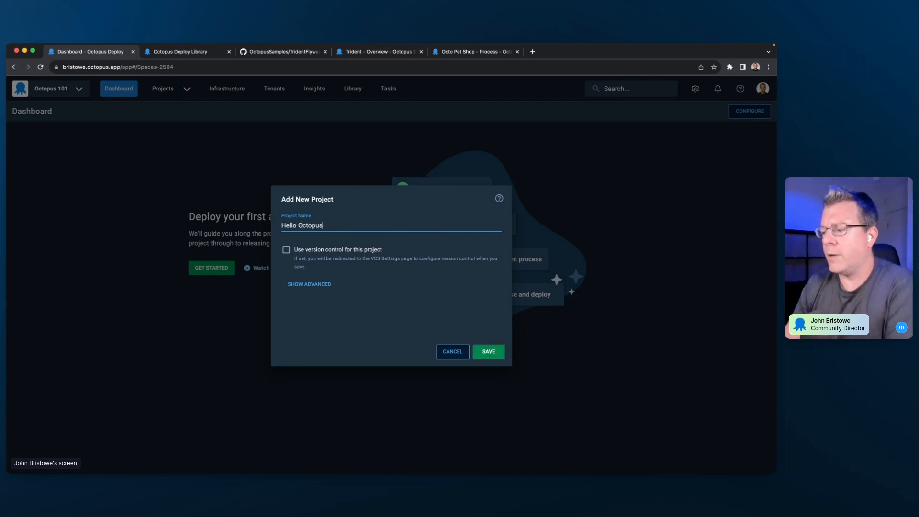
pyautogui.click(325, 284)
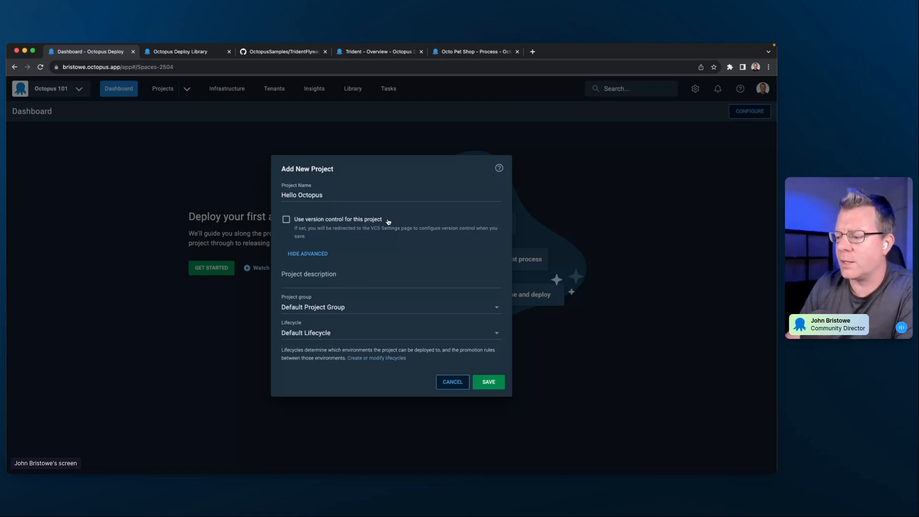
pyautogui.click(331, 275)
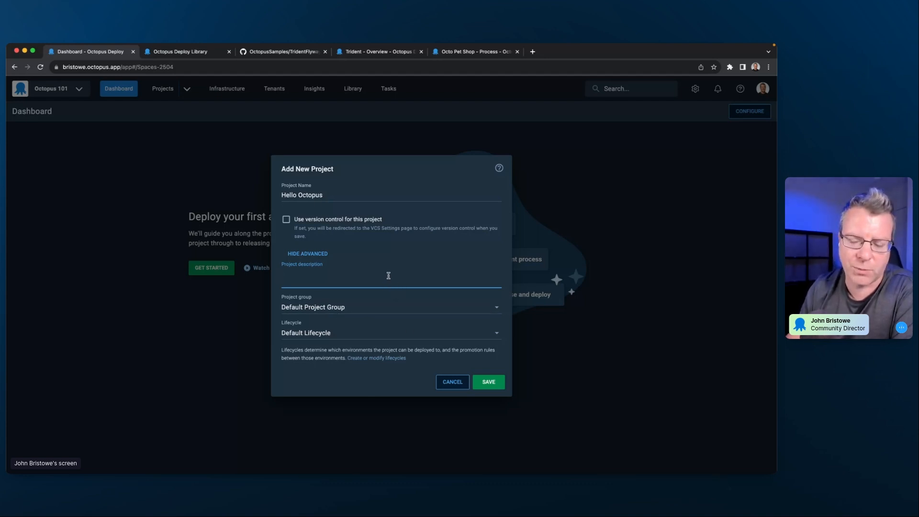
pyautogui.click(488, 382)
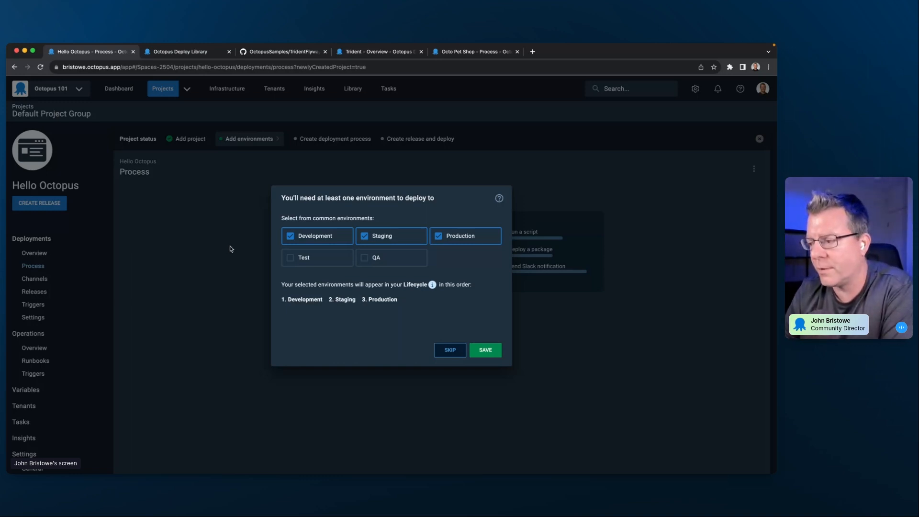
pyautogui.click(484, 353)
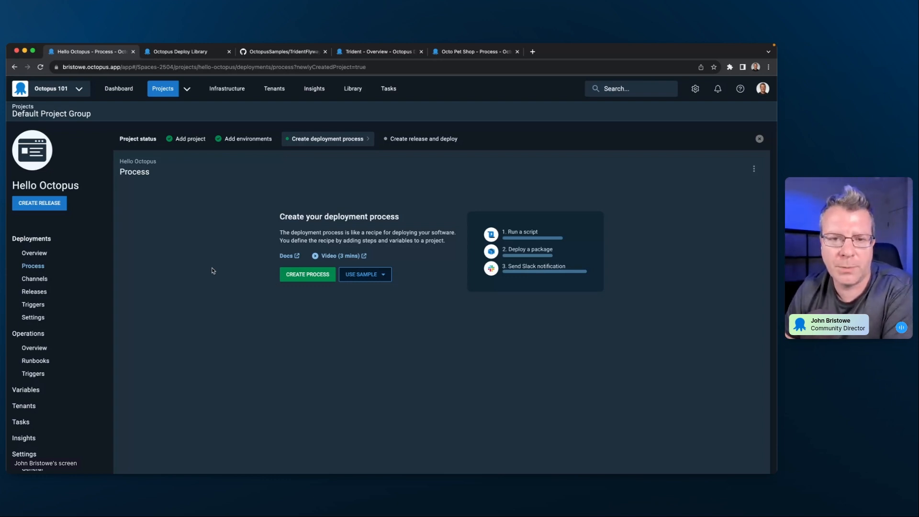
# - Check the available sample processes, and start a custom deployment process for Hello Octopus instead
pyautogui.click(365, 274)
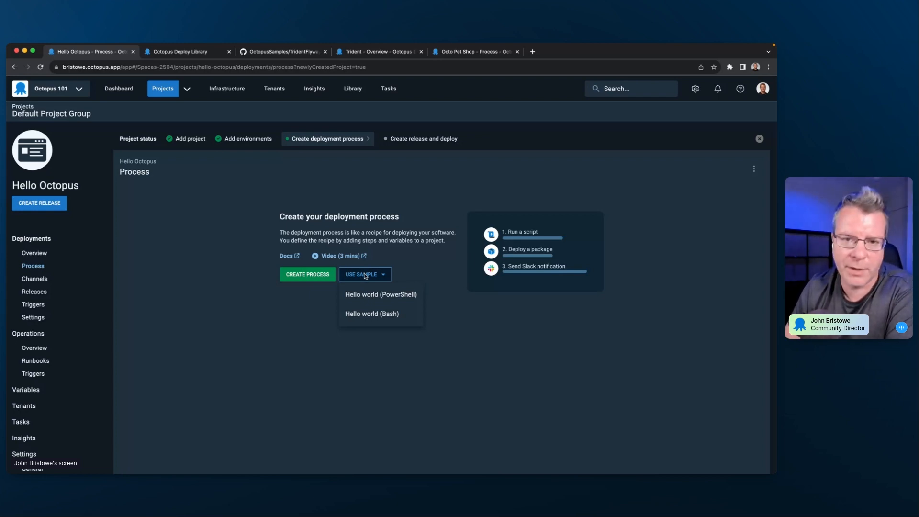
pyautogui.click(218, 274)
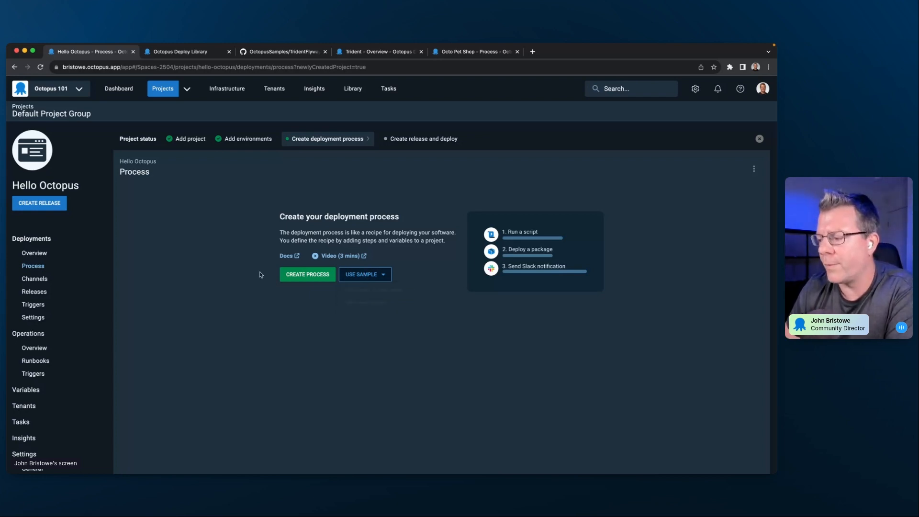
pyautogui.click(297, 276)
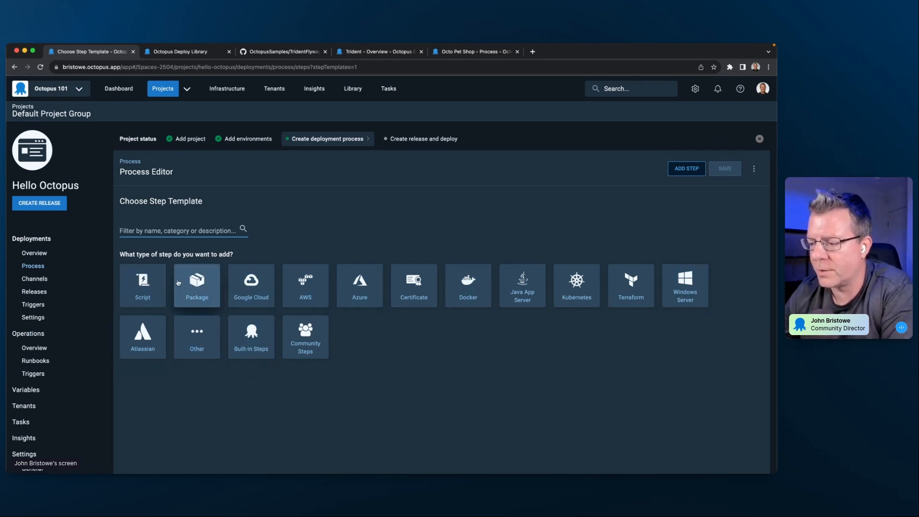
# - Browse the available step templates in the Script, Package, Google Cloud, AWS and Azure categories
pyautogui.click(157, 289)
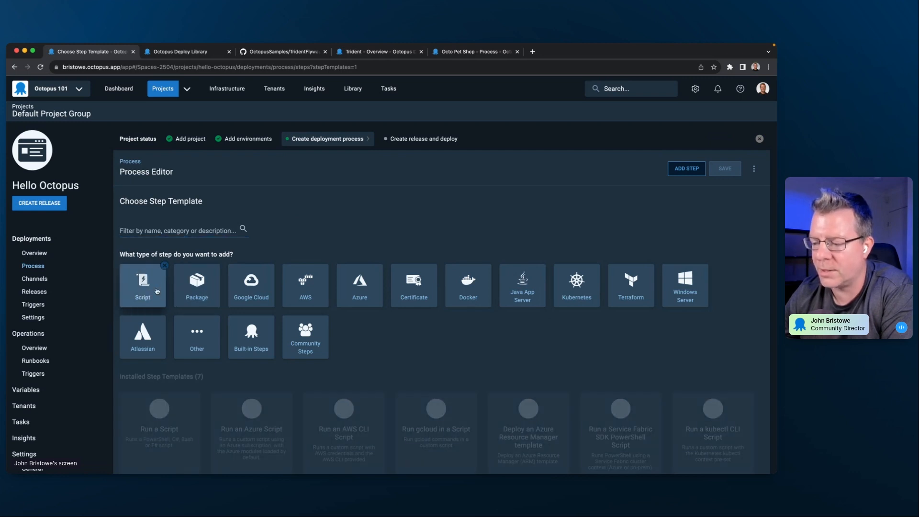
pyautogui.click(196, 293)
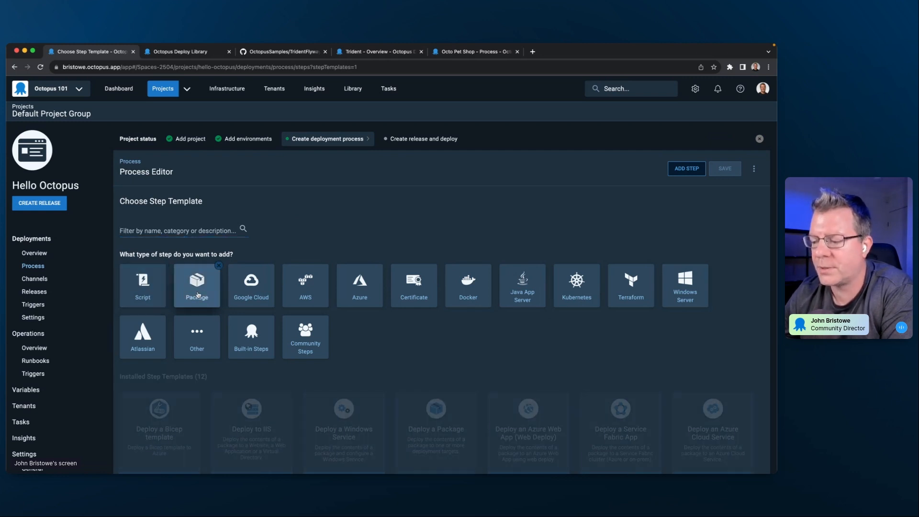
pyautogui.click(264, 296)
pyautogui.scroll(-1, 263, 293)
pyautogui.click(306, 279)
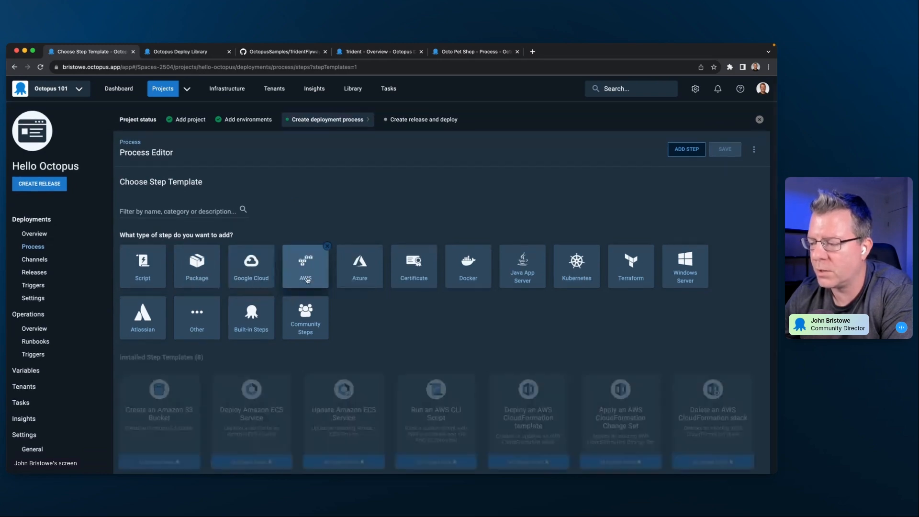
pyautogui.click(365, 277)
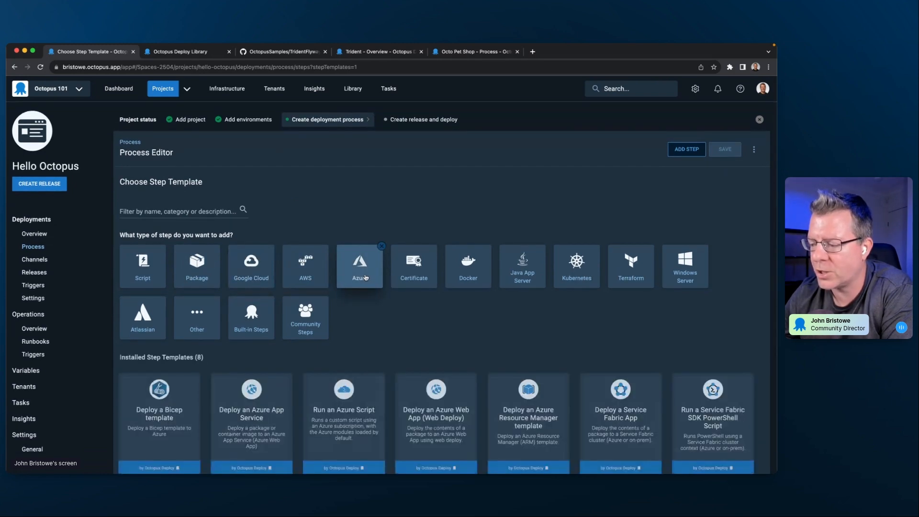
# - Browse the community contributed step templates, first grouped by technology and then as the full list
pyautogui.scroll(-2, 371, 232)
pyautogui.click(301, 282)
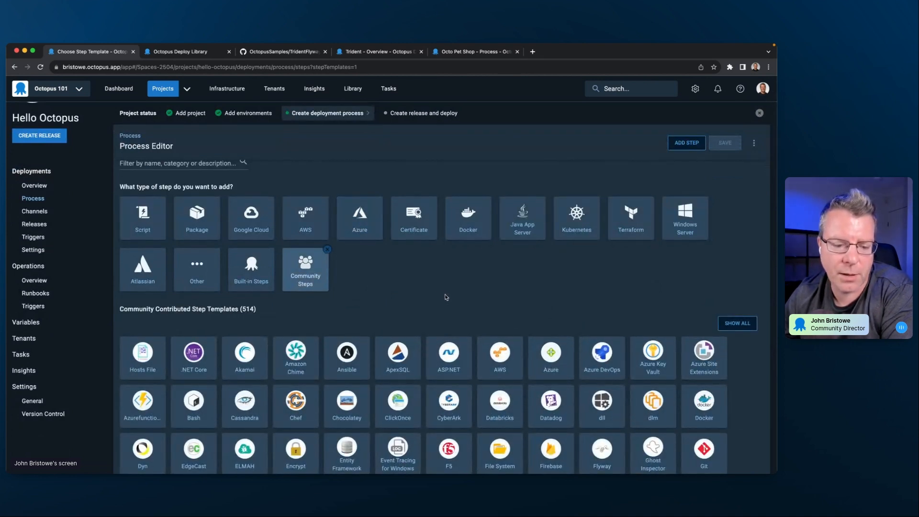
pyautogui.scroll(-3, 445, 295)
pyautogui.scroll(-1, 446, 298)
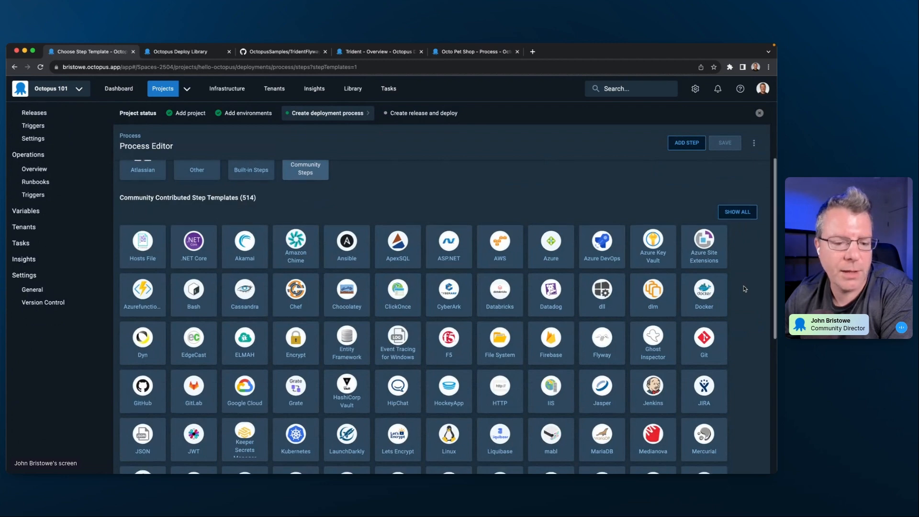
pyautogui.scroll(-5, 745, 288)
pyautogui.scroll(-5, 745, 288)
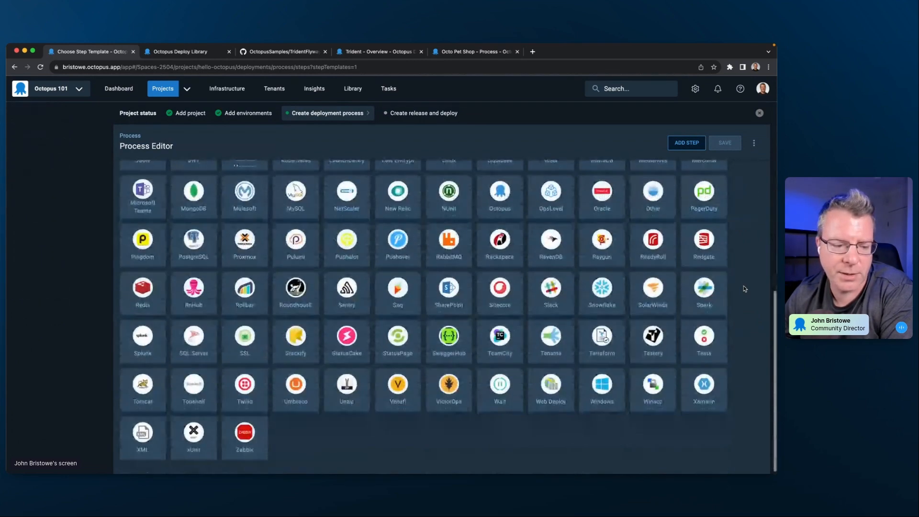
pyautogui.scroll(8, 744, 289)
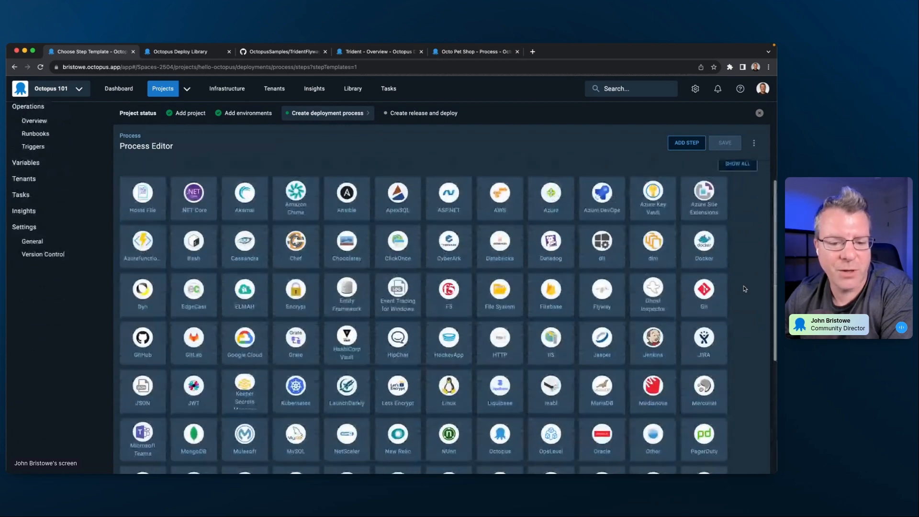
pyautogui.scroll(6, 745, 289)
pyautogui.click(739, 340)
pyautogui.scroll(-5, 741, 297)
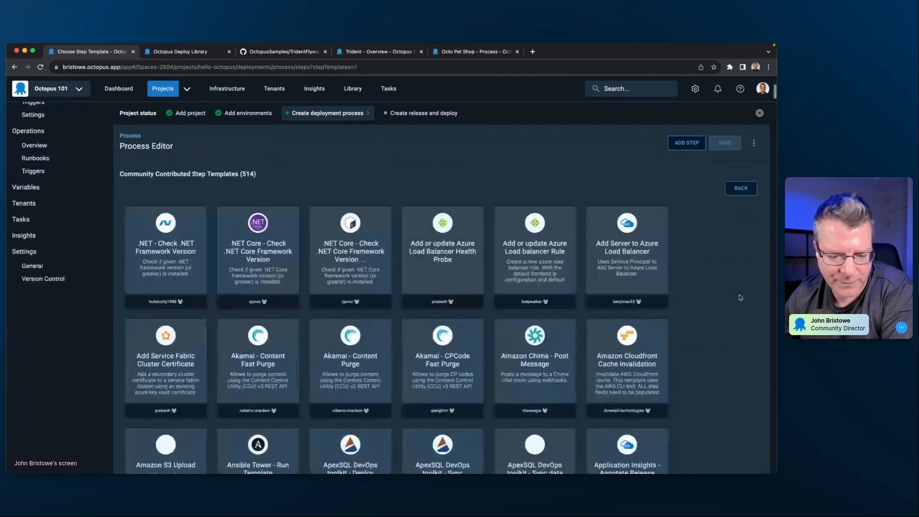
pyautogui.scroll(-4, 741, 297)
pyautogui.scroll(6, 740, 297)
pyautogui.scroll(5, 740, 297)
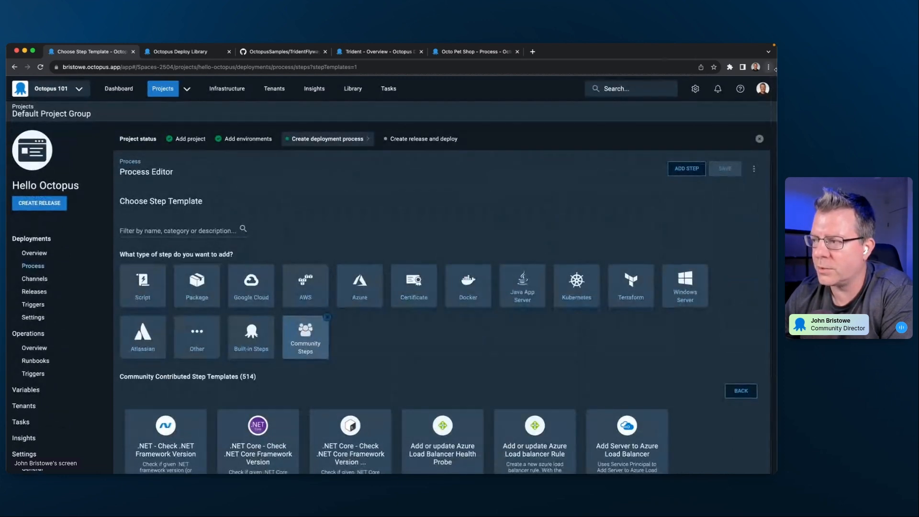
# - Browse the Octopus Deploy Library website, view the ".NET - Check .NET Framework Version" template, and return to the Hello Octopus process editor
pyautogui.click(182, 51)
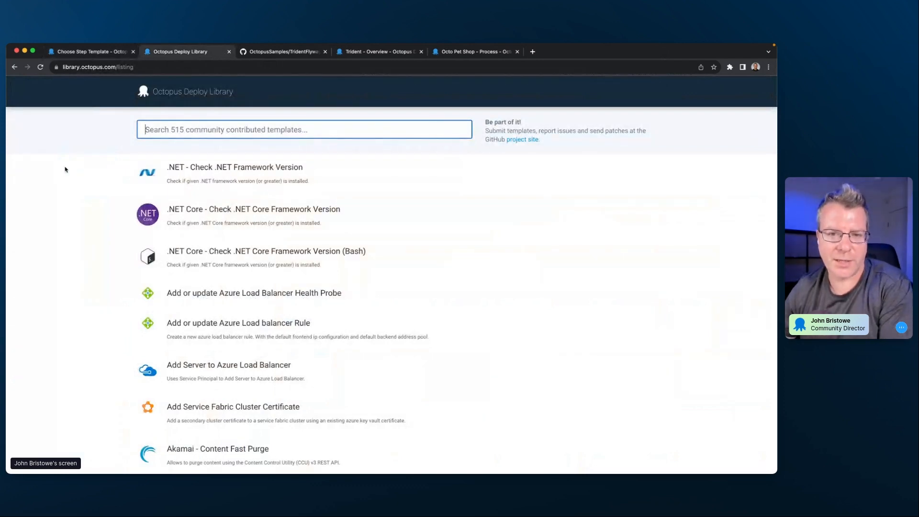
pyautogui.click(65, 169)
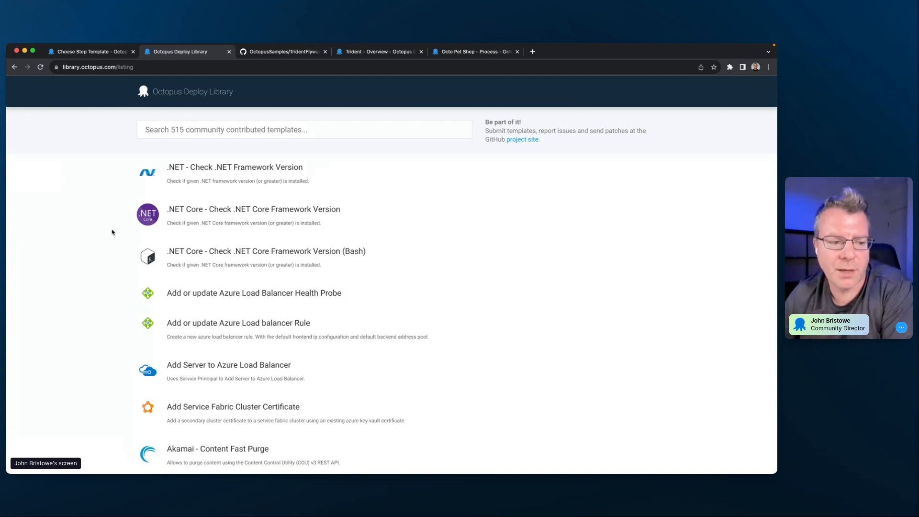
pyautogui.scroll(-6, 117, 308)
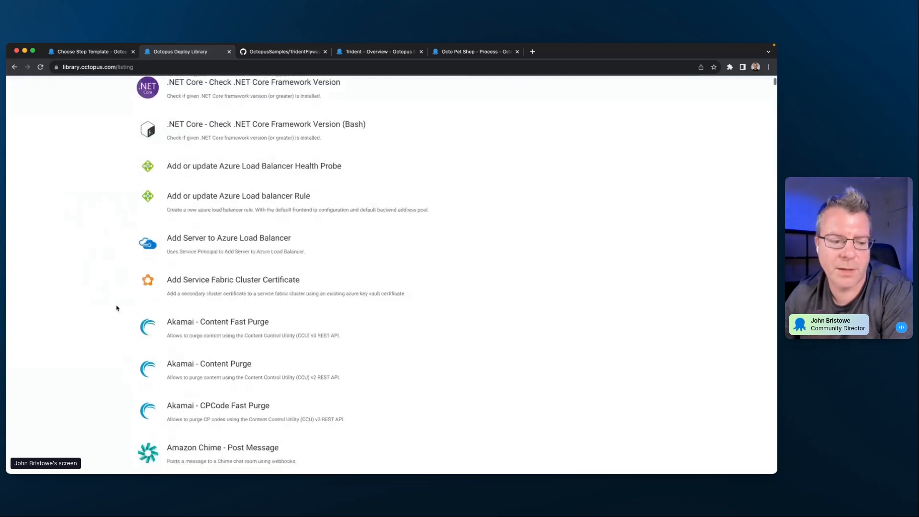
pyautogui.scroll(-6, 117, 308)
pyautogui.scroll(10, 117, 306)
pyautogui.click(205, 168)
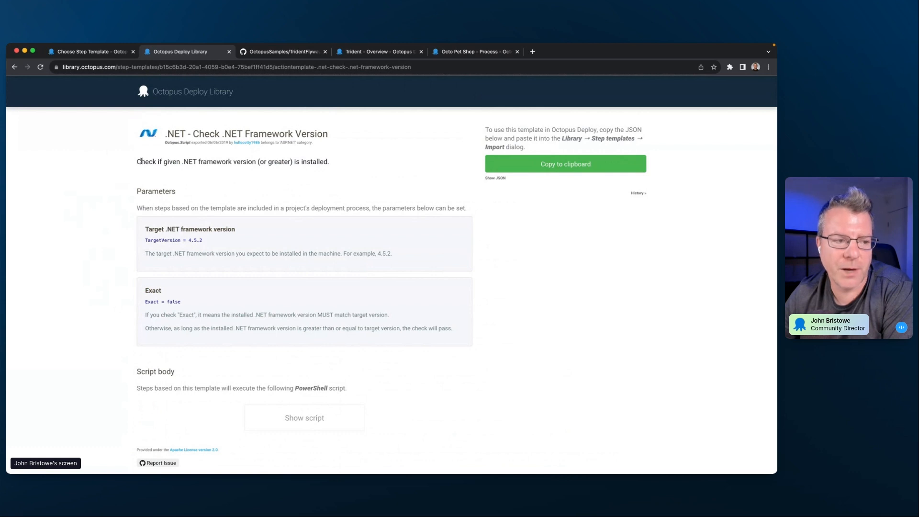
pyautogui.click(176, 93)
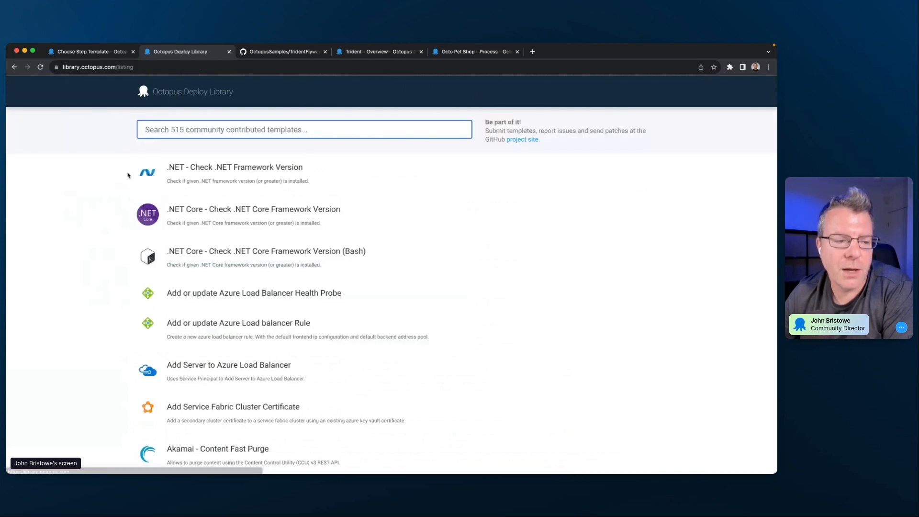
pyautogui.click(89, 51)
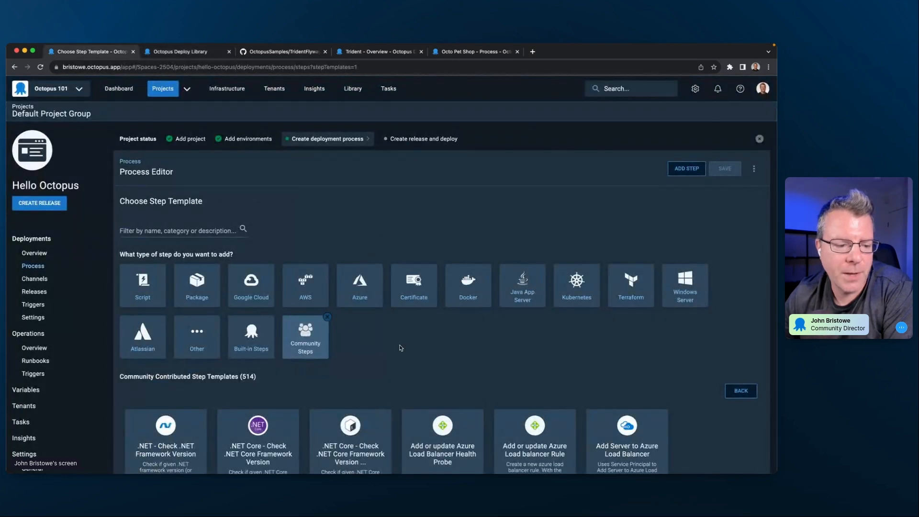
# - Look through the built-in step templates, and add a Run a Script step from the Script category to the process
pyautogui.click(247, 343)
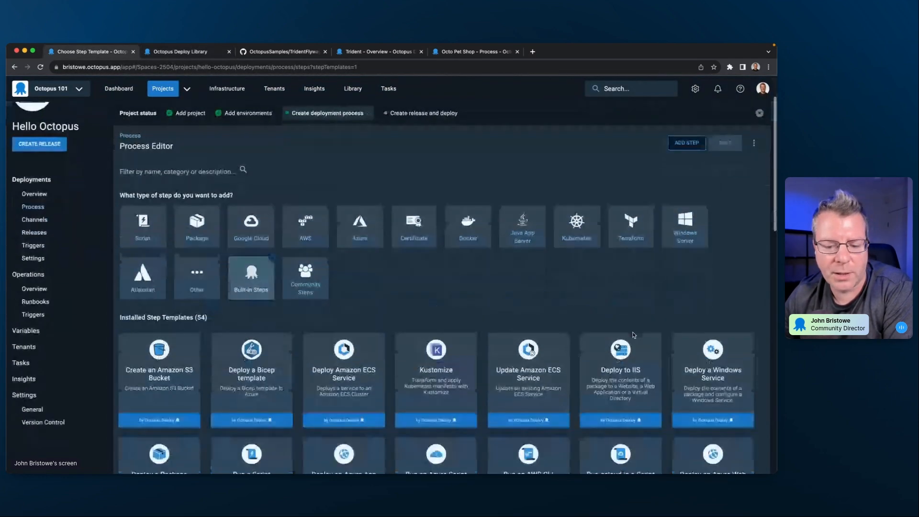
pyautogui.scroll(-3, 605, 333)
pyautogui.scroll(-3, 606, 332)
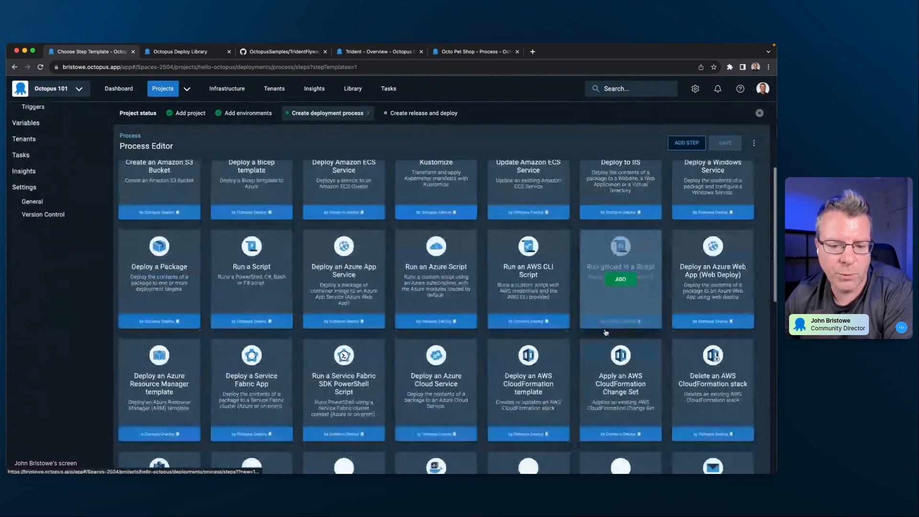
pyautogui.scroll(10, 605, 332)
pyautogui.click(160, 296)
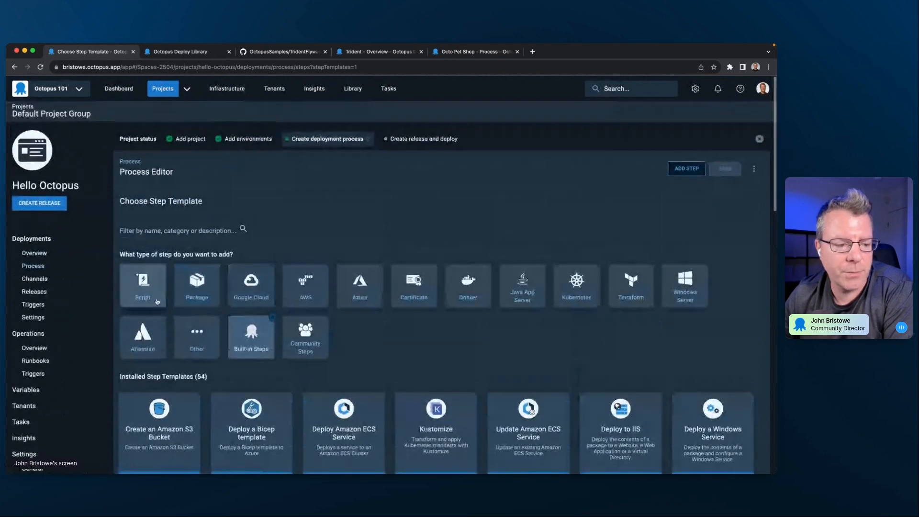
pyautogui.scroll(-1, 160, 402)
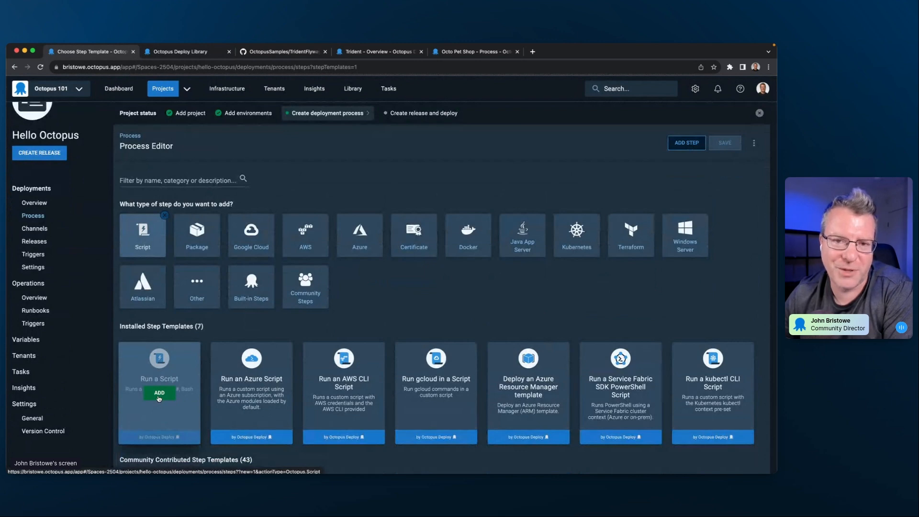
pyautogui.click(160, 392)
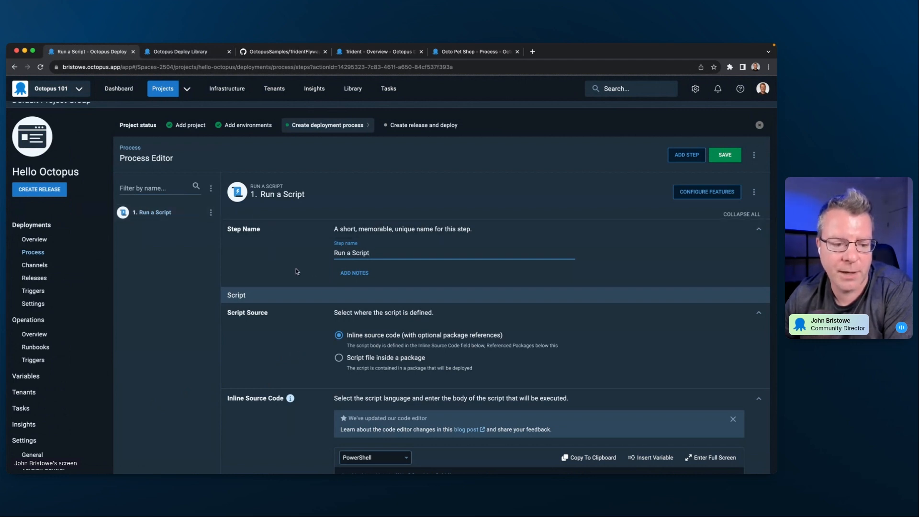
# - Name the script step Hello Octopus and add the notes "These are the notes."
pyautogui.press('super+a')
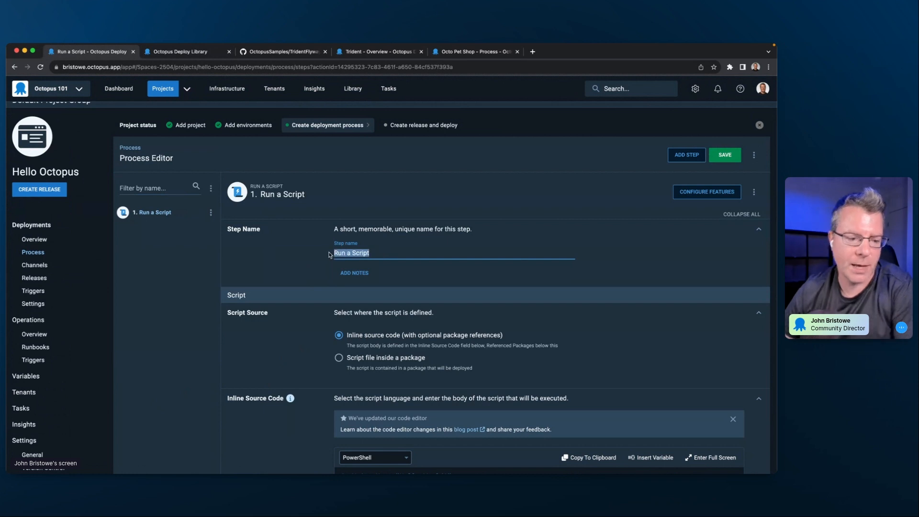
pyautogui.write('Hello ')
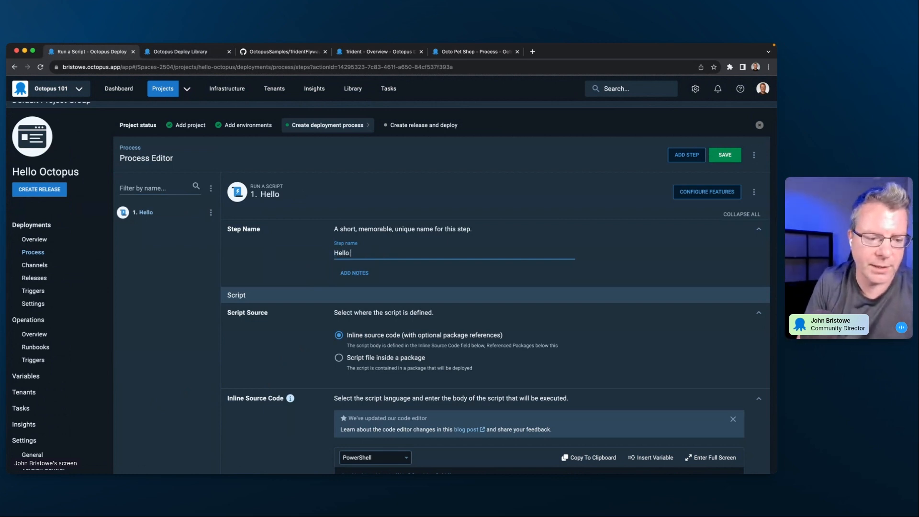
pyautogui.write('Octopus')
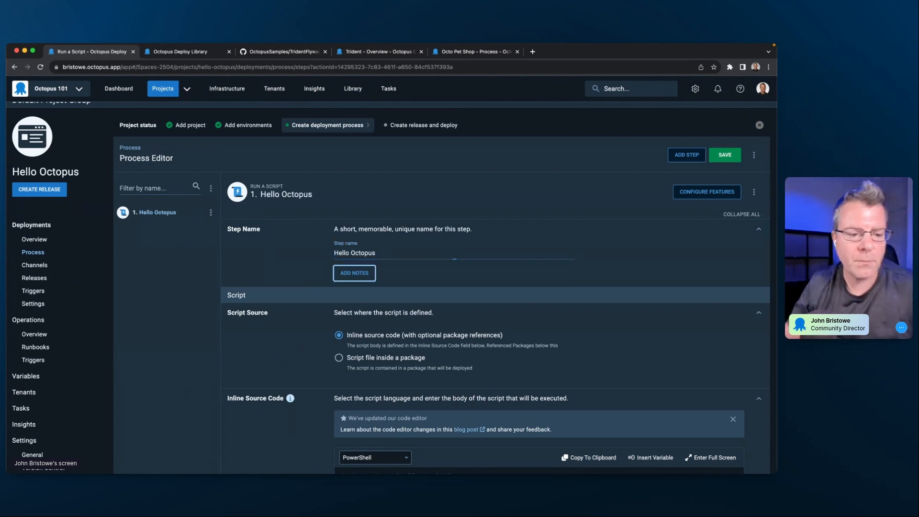
pyautogui.click(358, 272)
pyautogui.click(371, 285)
pyautogui.write('These are the notes.')
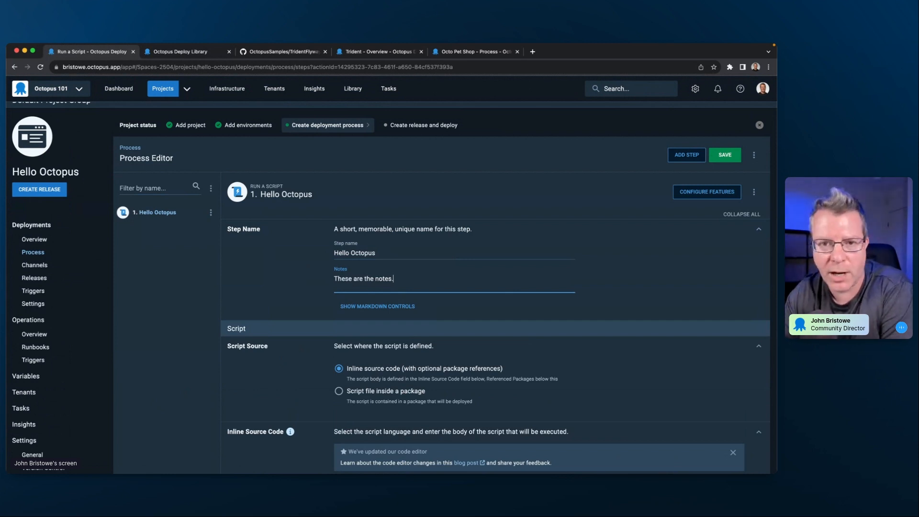
# - Enter Write-Host "Hello, Octopus" as the step's inline PowerShell source code
pyautogui.scroll(-3, 368, 315)
pyautogui.scroll(-2, 368, 315)
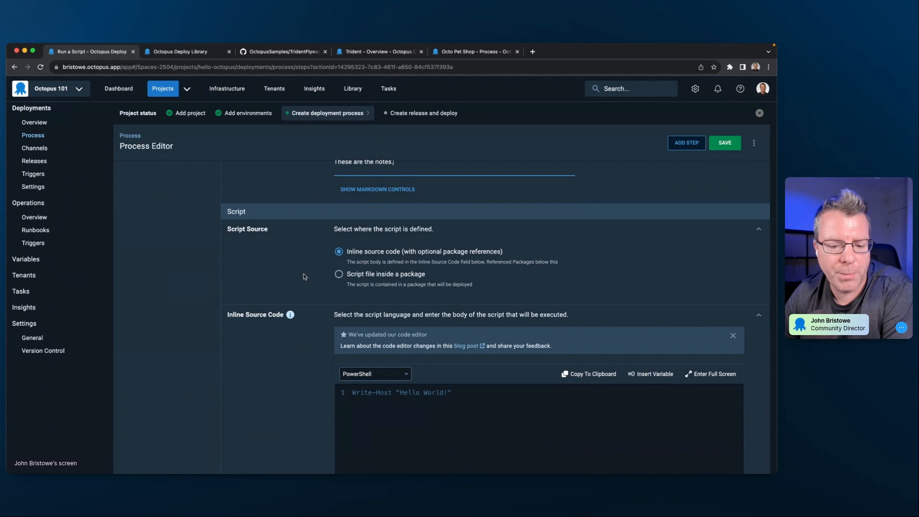
pyautogui.scroll(-15, 303, 276)
pyautogui.scroll(8, 287, 282)
pyautogui.scroll(12, 287, 281)
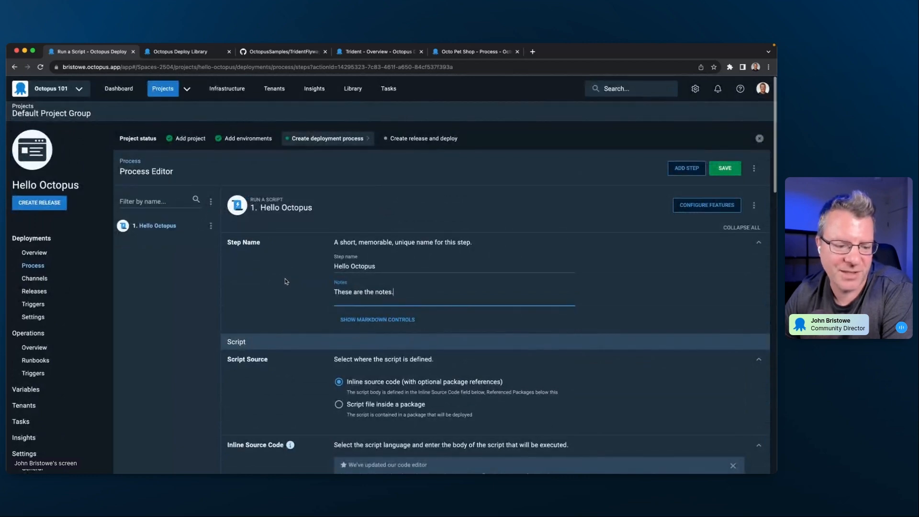
pyautogui.scroll(-2, 287, 281)
pyautogui.scroll(-2, 286, 281)
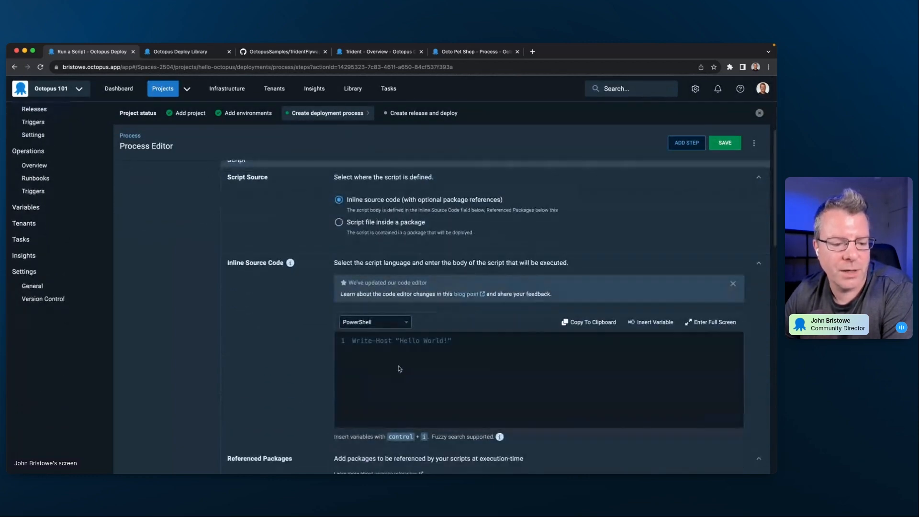
pyautogui.click(396, 359)
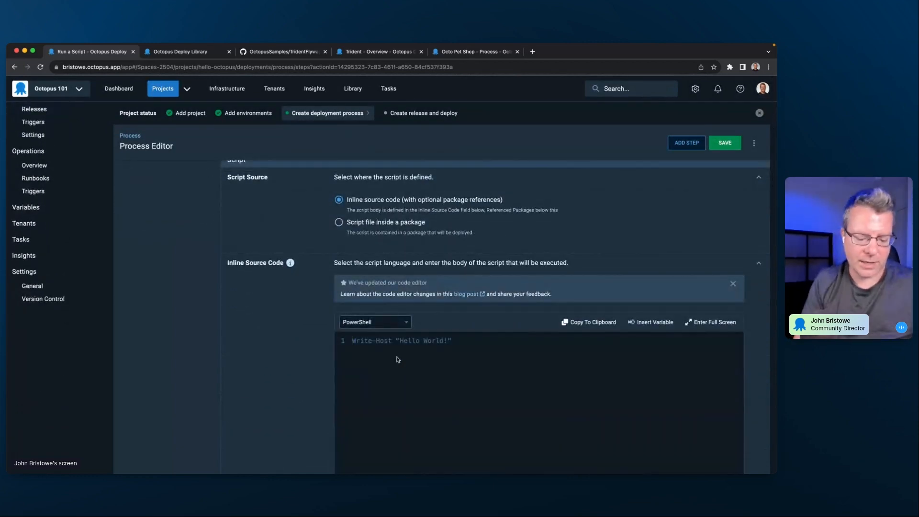
pyautogui.write('Wiite-')
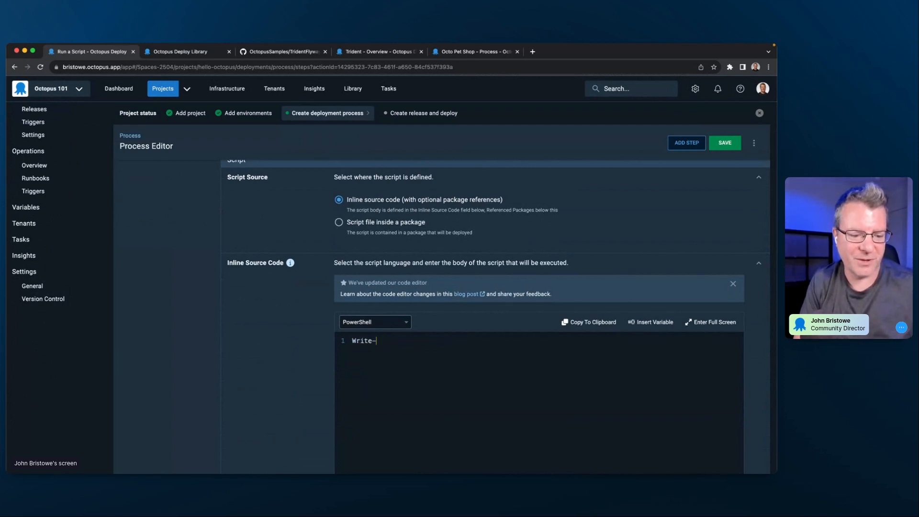
pyautogui.write('Host "Hello, Octopus"')
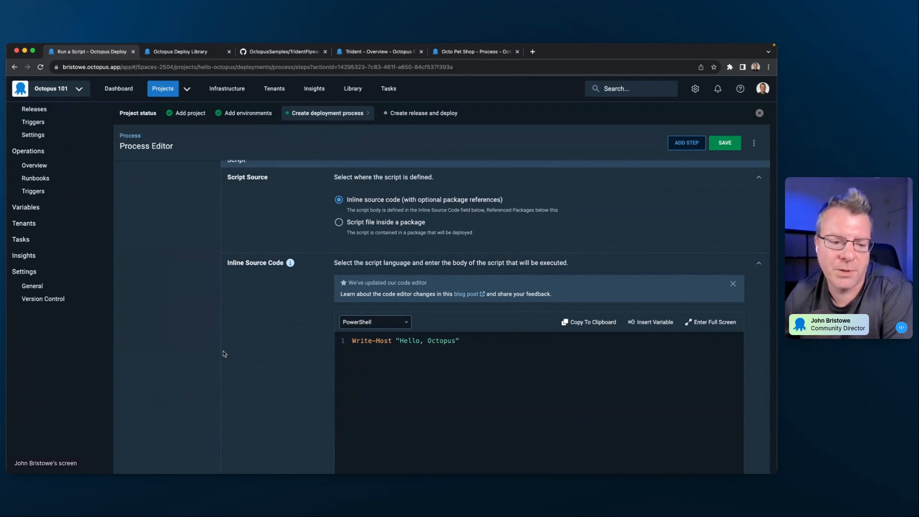
# - Examine the step's script source options and the list of script languages available for the inline source code
pyautogui.scroll(1, 273, 346)
pyautogui.scroll(2, 273, 346)
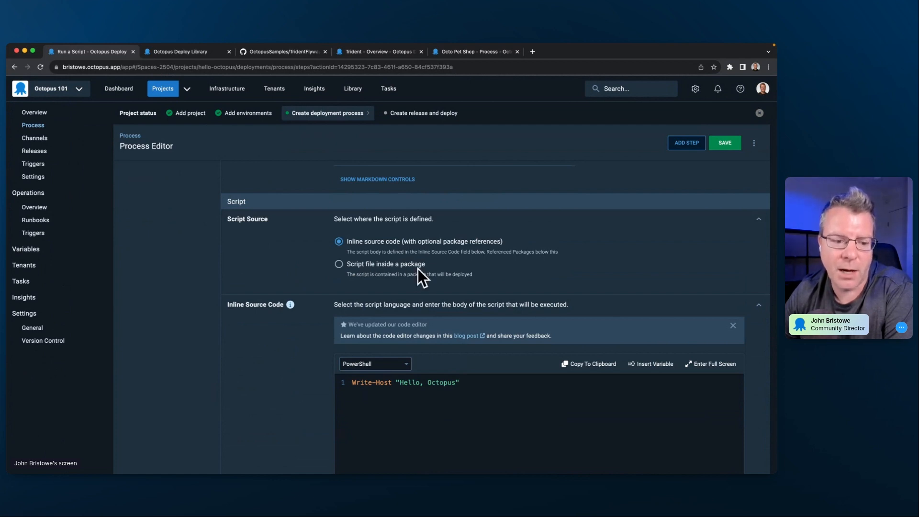
pyautogui.scroll(-3, 315, 278)
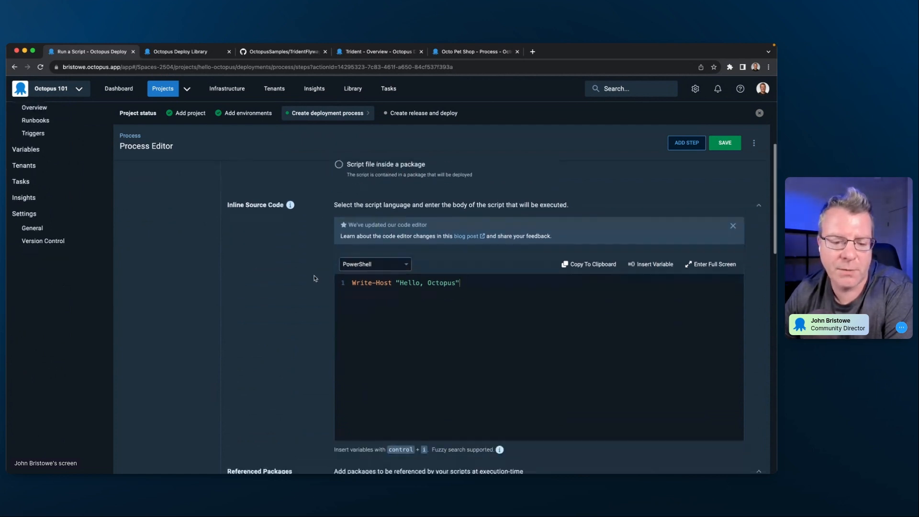
pyautogui.scroll(-1, 315, 278)
pyautogui.scroll(1, 314, 276)
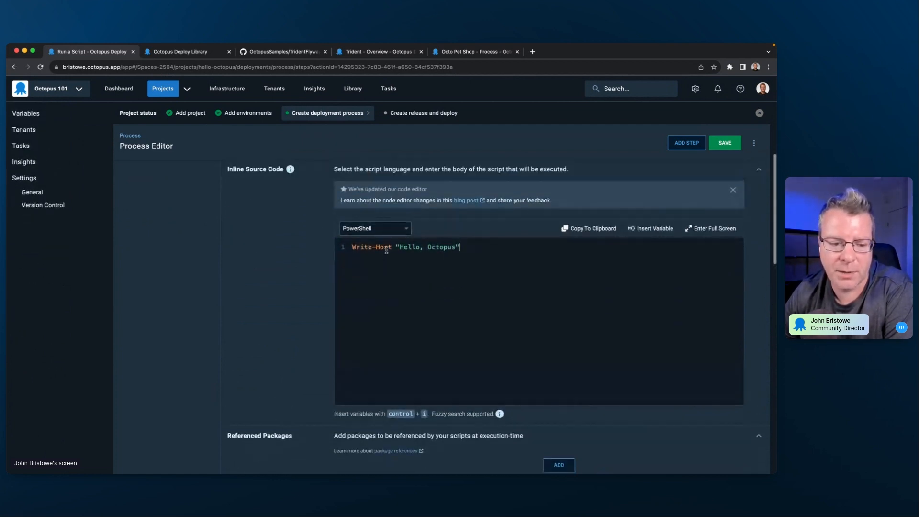
pyautogui.click(405, 228)
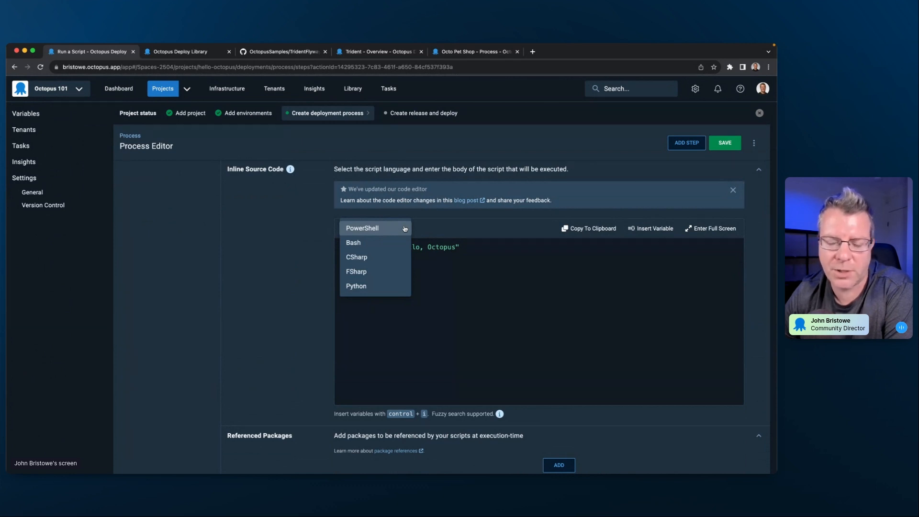
pyautogui.click(276, 281)
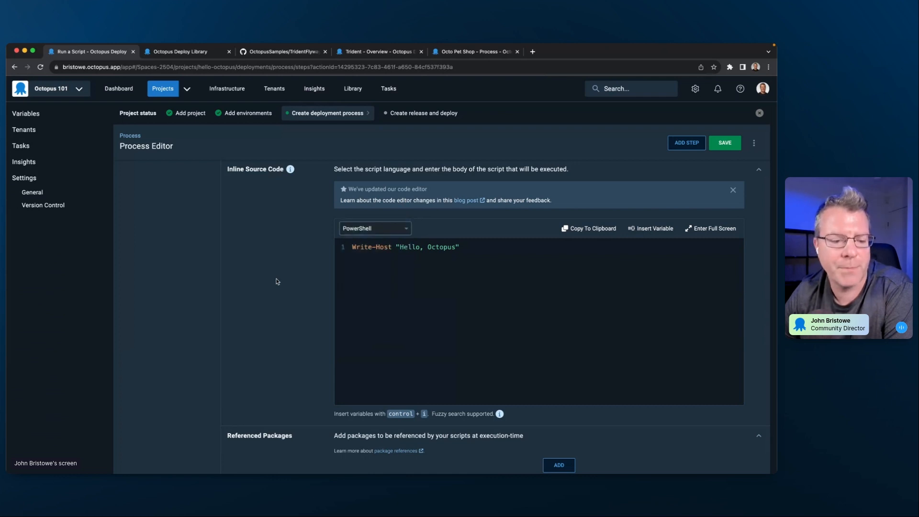
# - Set the script step's execution location to run once on a worker, and review its worker pool and container image settings
pyautogui.scroll(-3, 276, 281)
pyautogui.scroll(-3, 276, 281)
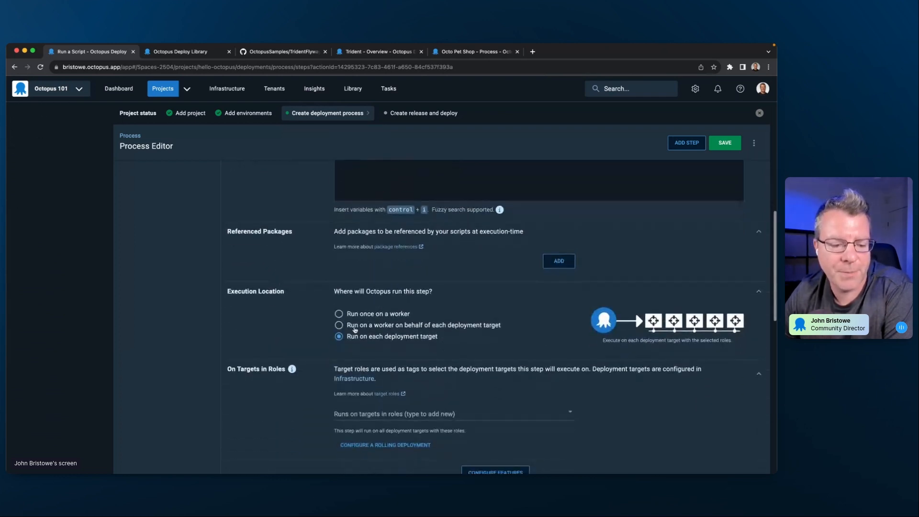
pyautogui.click(394, 314)
pyautogui.scroll(-2, 364, 312)
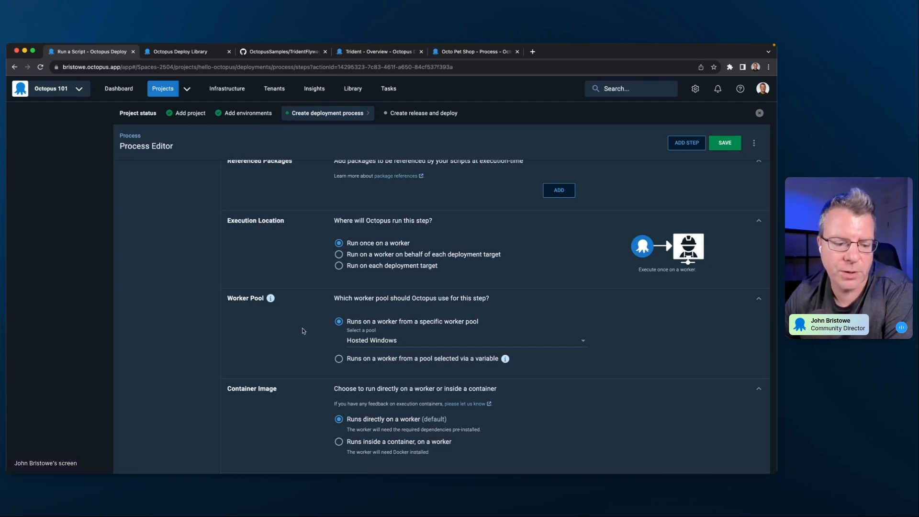
pyautogui.scroll(-3, 302, 331)
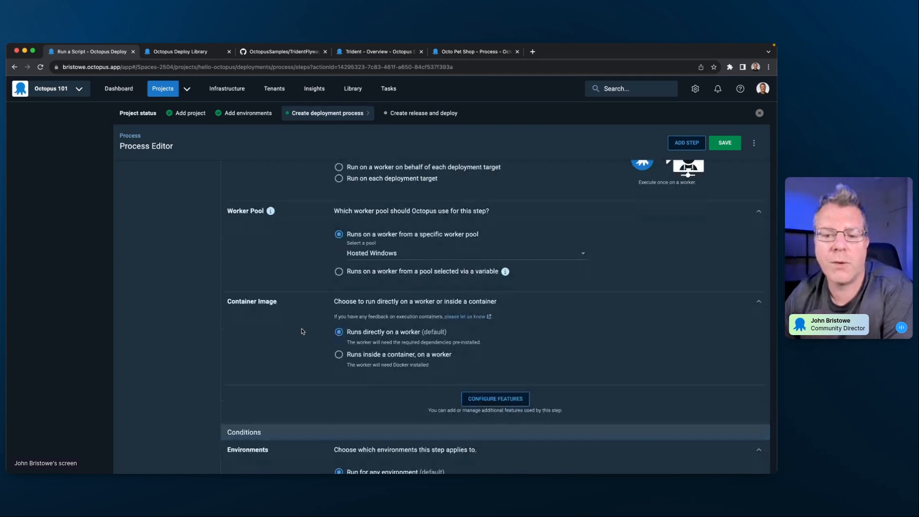
pyautogui.scroll(4, 302, 331)
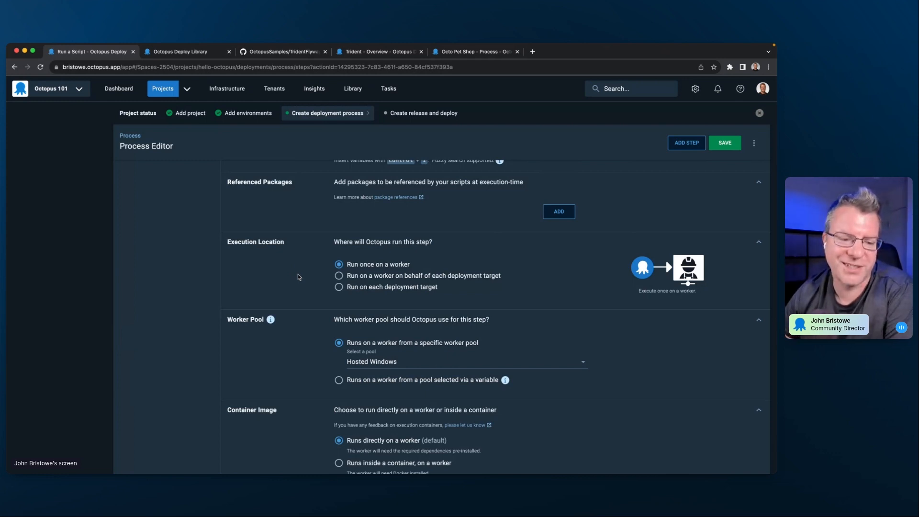
# - Review the script step's environment, run condition and package requirement settings, and save the deployment process
pyautogui.scroll(-5, 305, 282)
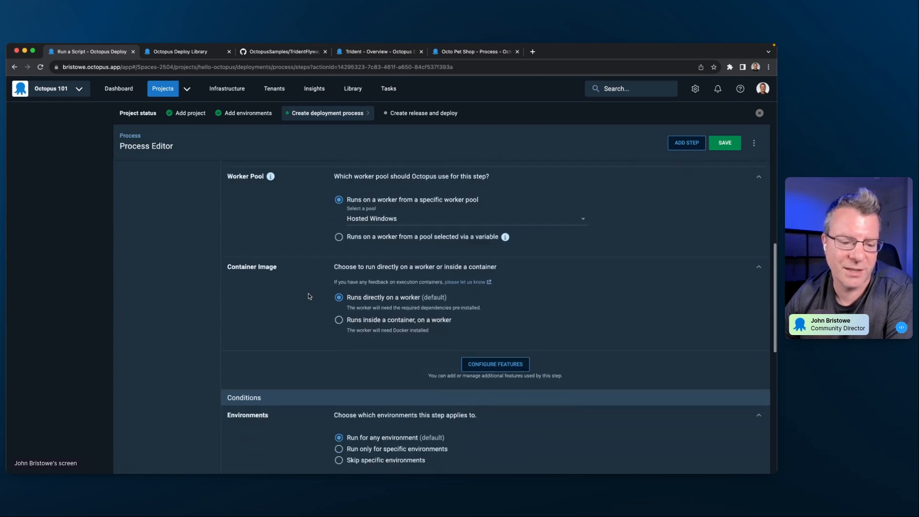
pyautogui.scroll(-3, 309, 296)
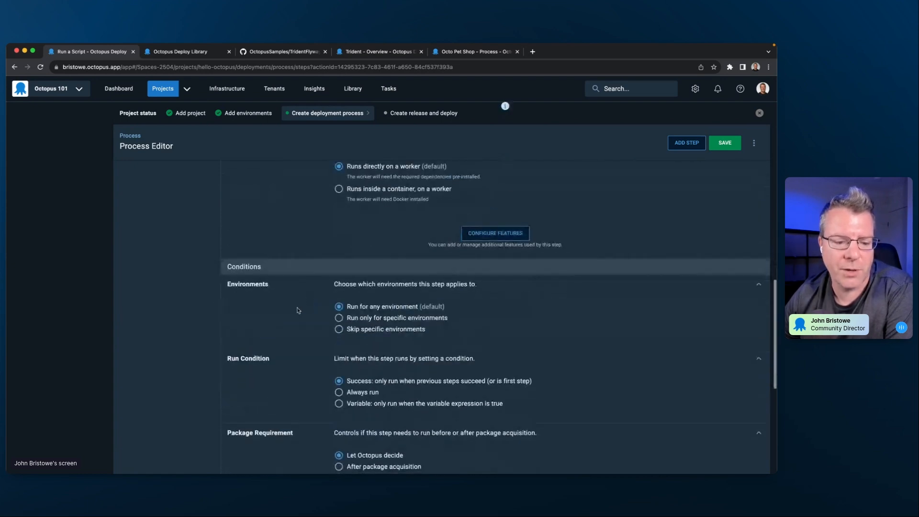
pyautogui.scroll(-3, 337, 365)
pyautogui.scroll(6, 599, 274)
pyautogui.scroll(8, 599, 274)
pyautogui.click(725, 143)
pyautogui.scroll(-3, 473, 282)
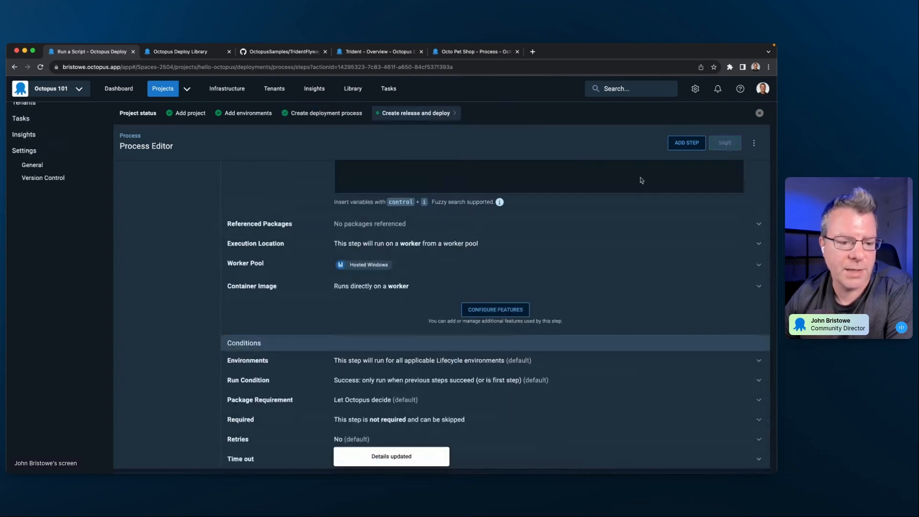
pyautogui.scroll(7, 473, 281)
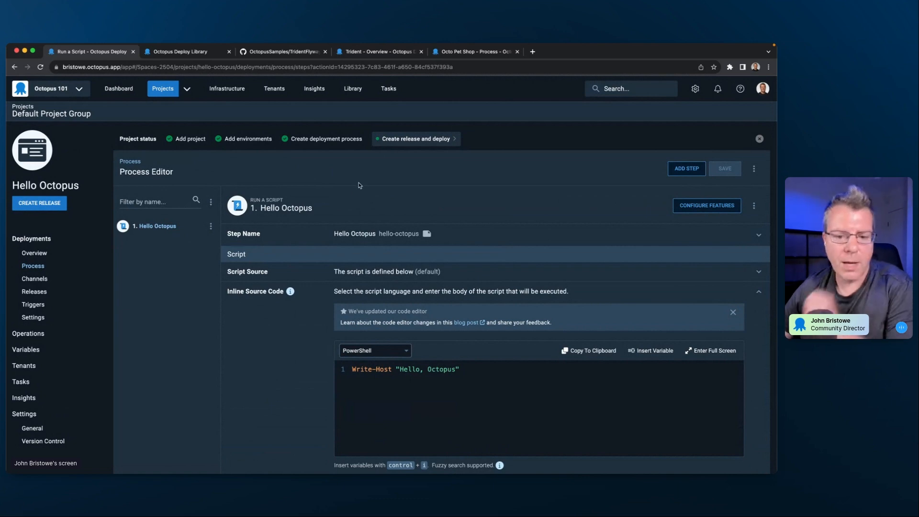
# - Create release 0.0.1 for Hello Octopus without release notes, checking the version numbering help before saving
pyautogui.click(442, 139)
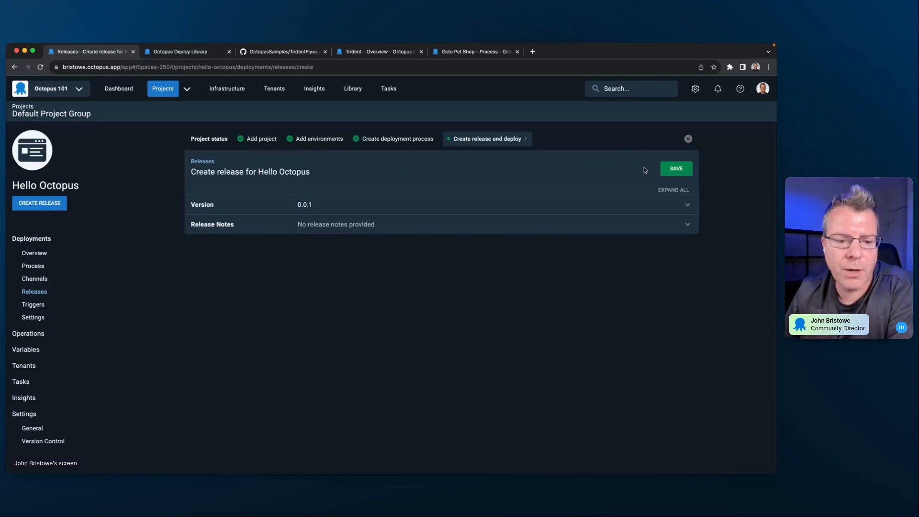
pyautogui.click(618, 206)
pyautogui.click(619, 277)
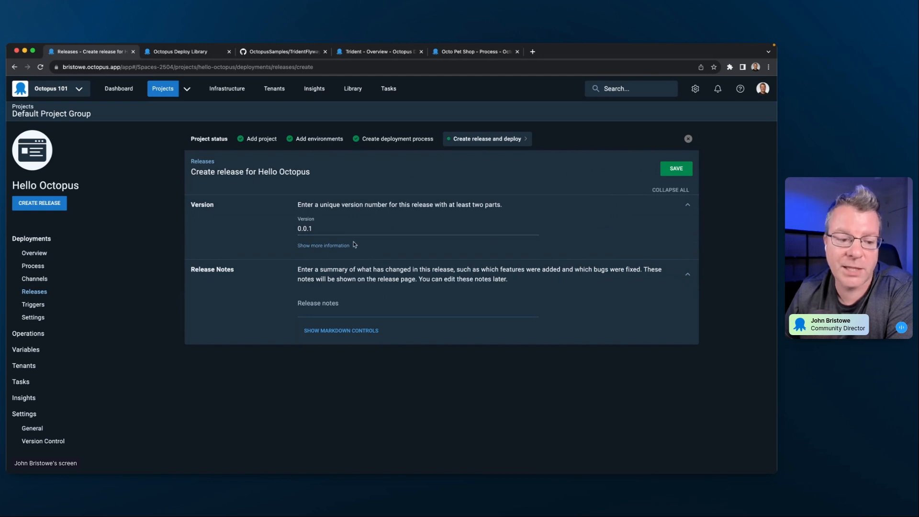
pyautogui.click(329, 246)
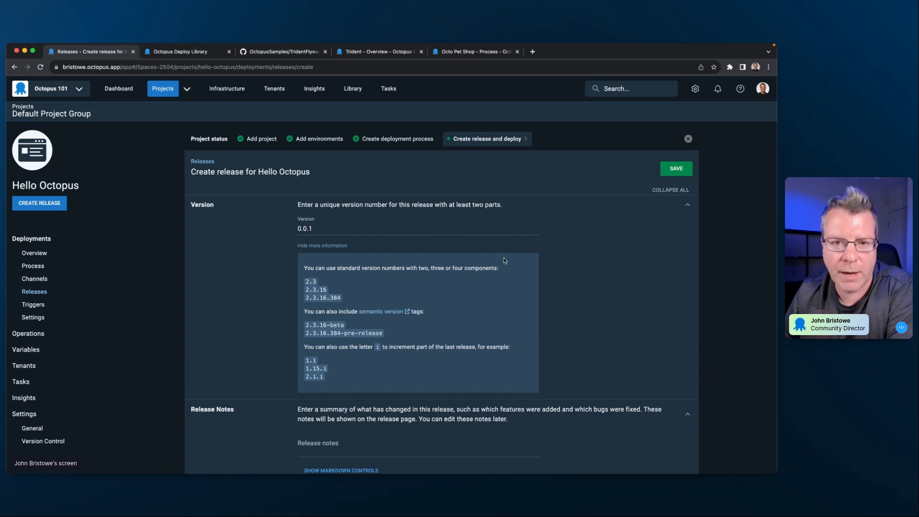
pyautogui.click(683, 169)
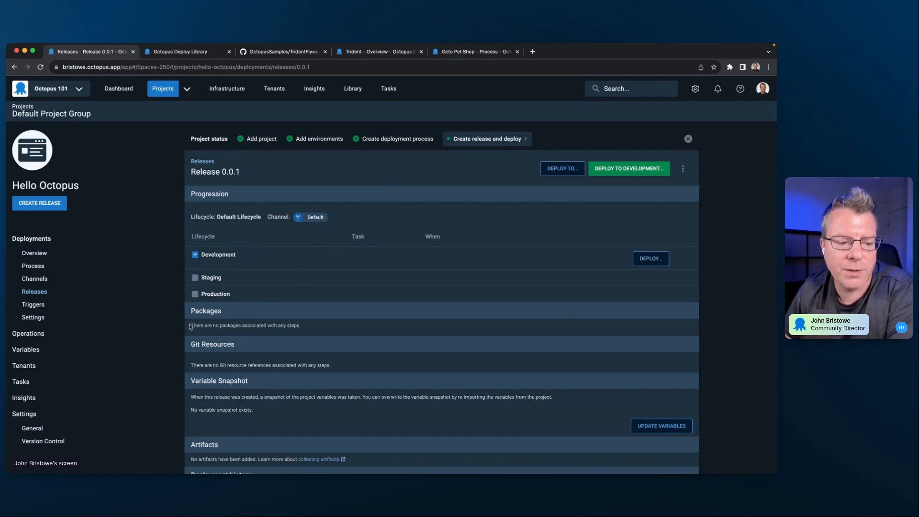
# - Look through the new release's packages, Git resources, variable snapshot, artifacts and deployment history
pyautogui.moveTo(190, 326); pyautogui.dragTo(309, 328)
pyautogui.click(339, 328)
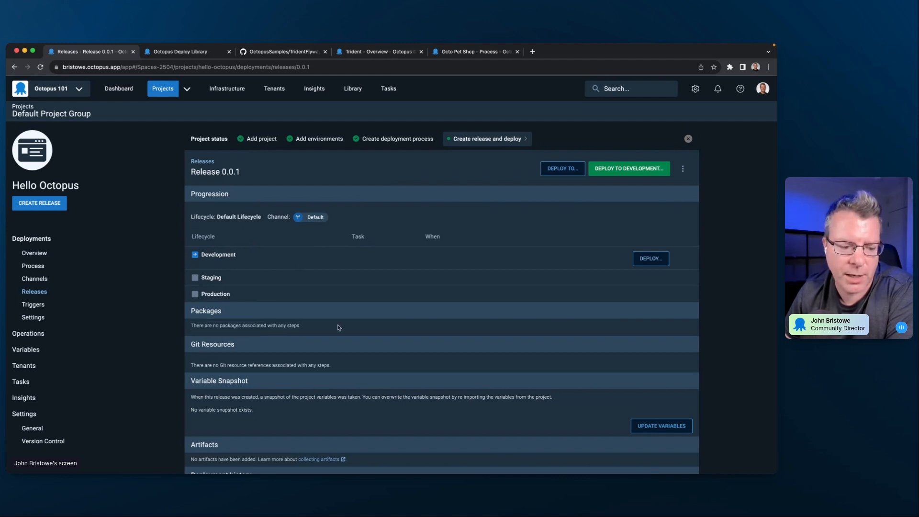
pyautogui.scroll(-3, 336, 333)
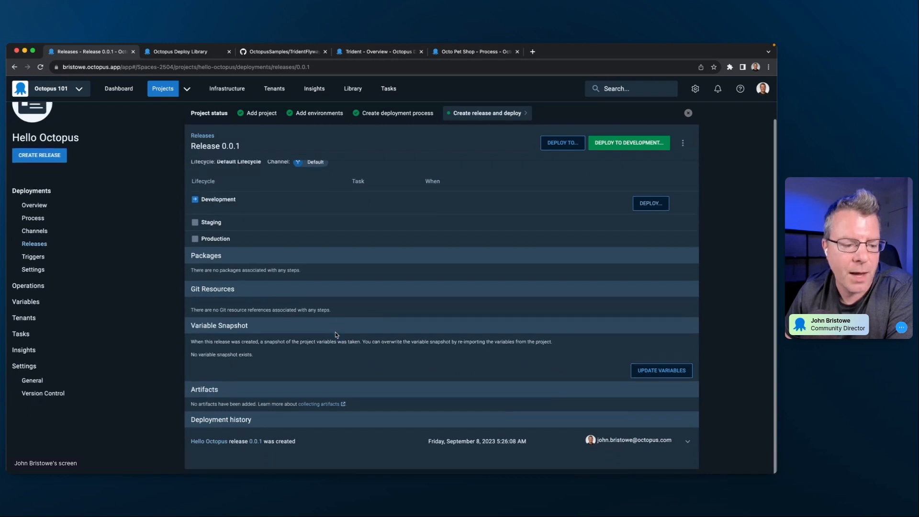
pyautogui.scroll(4, 339, 281)
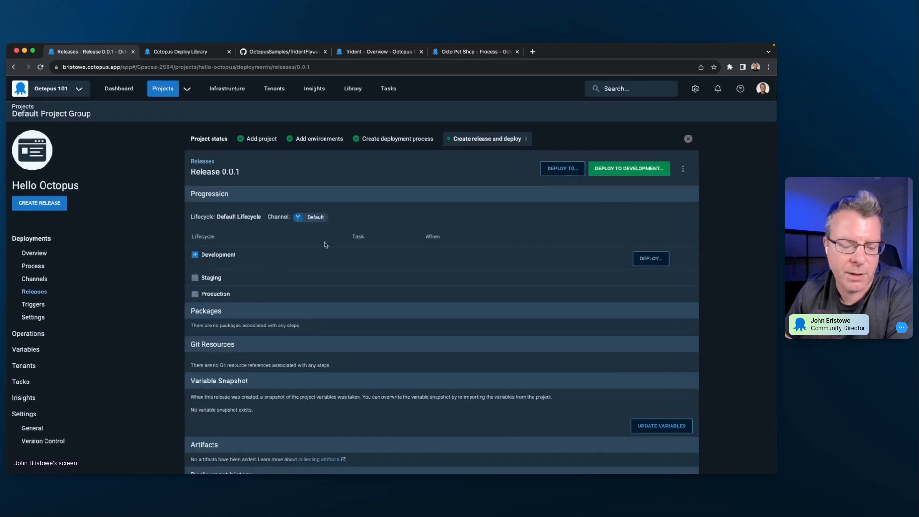
# - Deploy release 0.0.1 to Development with the default options, reviewing the deployment timing, excluded steps and failure mode settings
pyautogui.click(612, 174)
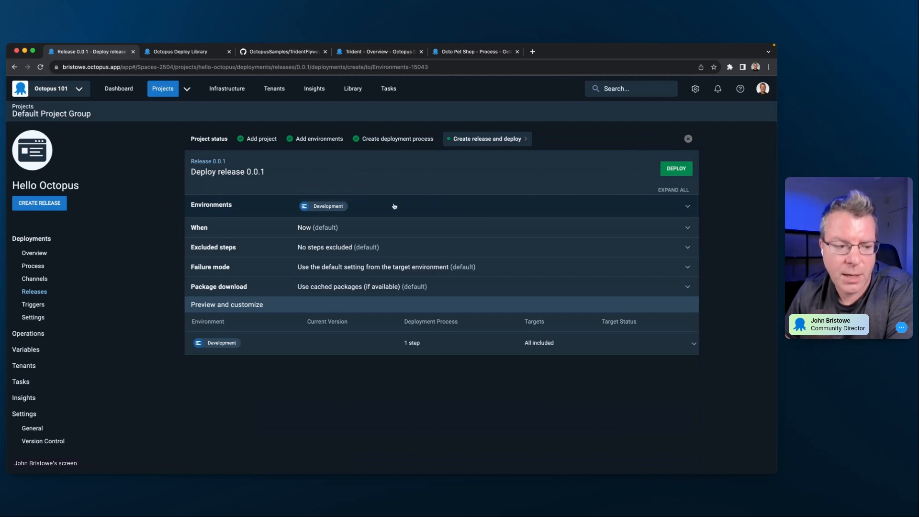
pyautogui.click(408, 226)
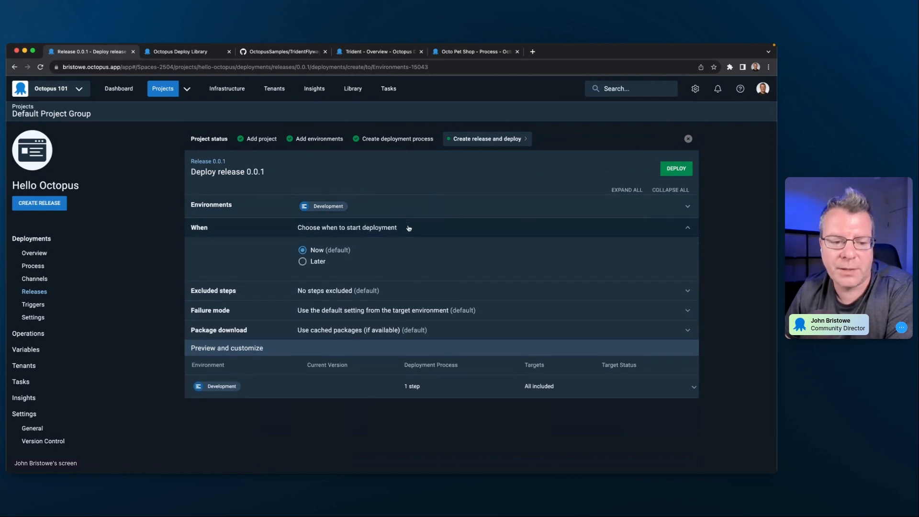
pyautogui.click(408, 227)
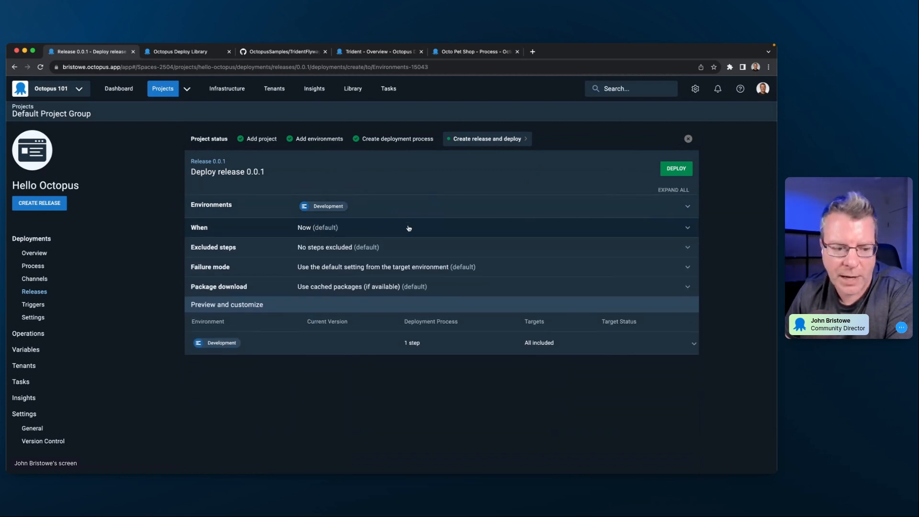
pyautogui.click(419, 250)
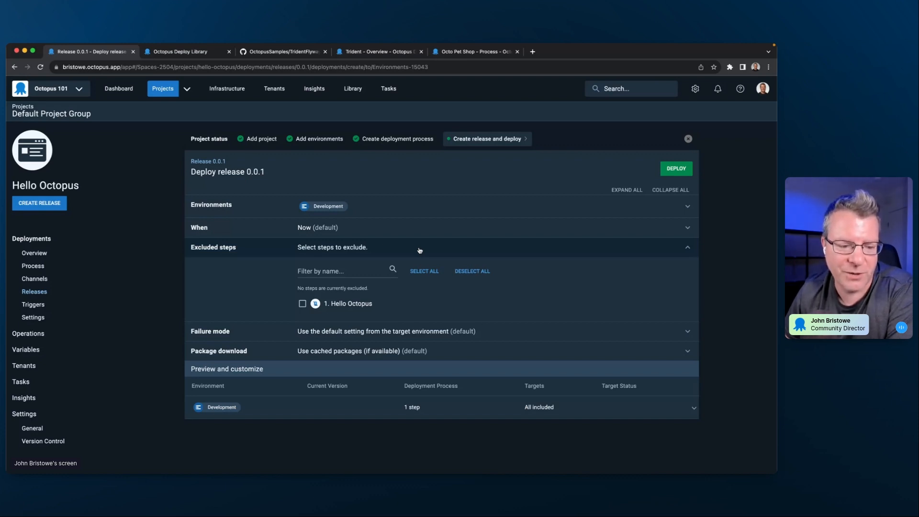
pyautogui.click(420, 250)
pyautogui.click(417, 271)
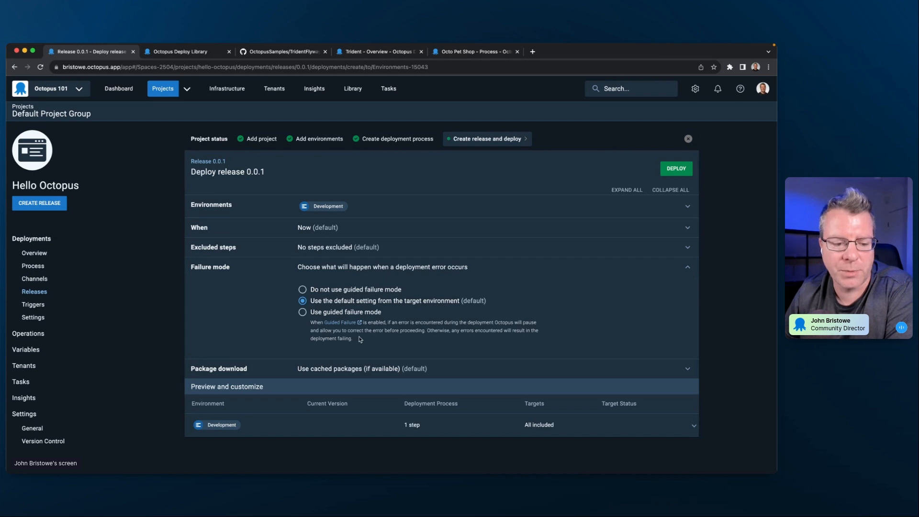
pyautogui.click(419, 267)
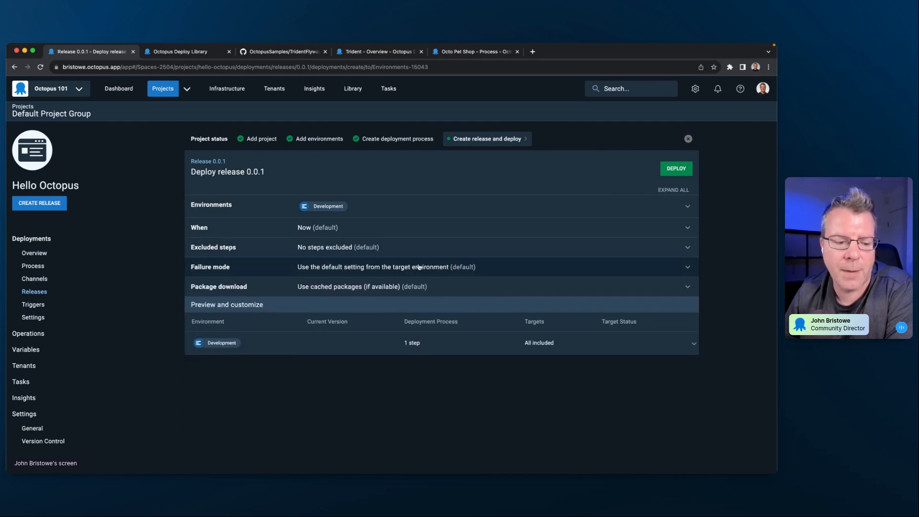
pyautogui.click(677, 169)
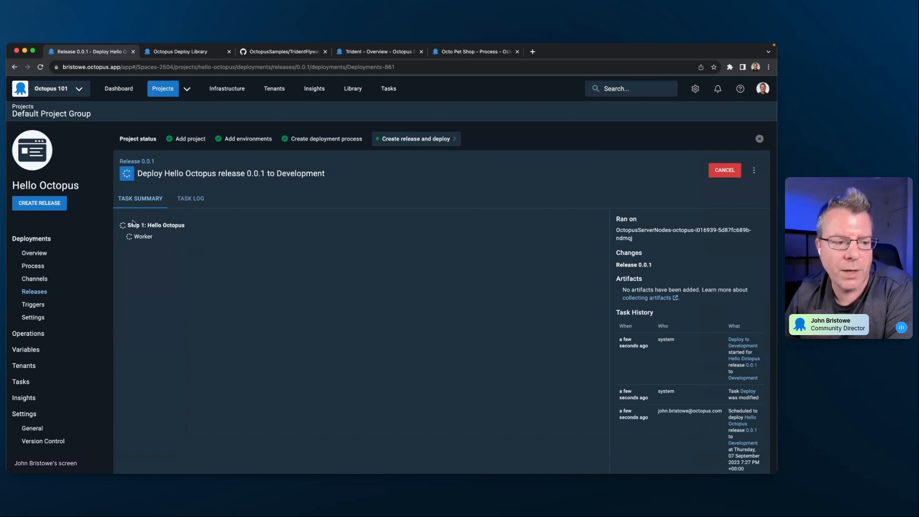
# - Check the Development deployment's task log for the script output, and return to the task summary
pyautogui.click(184, 202)
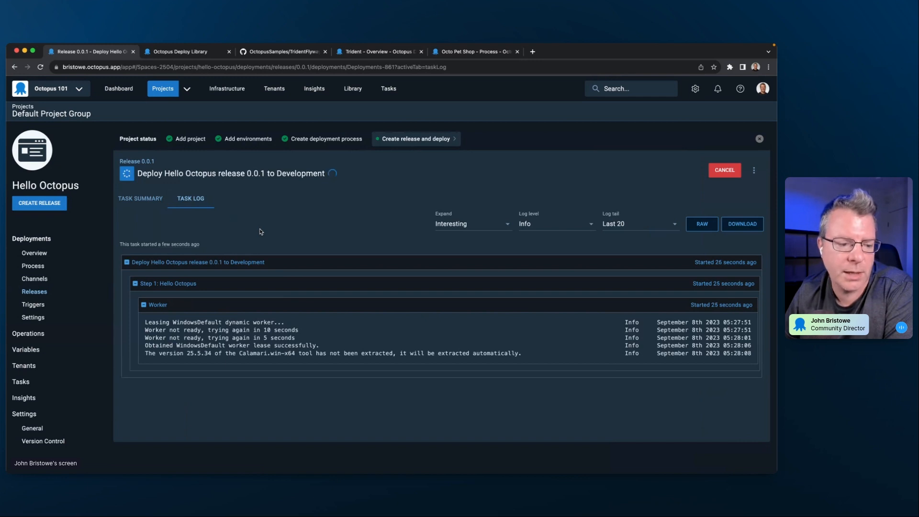
pyautogui.click(145, 199)
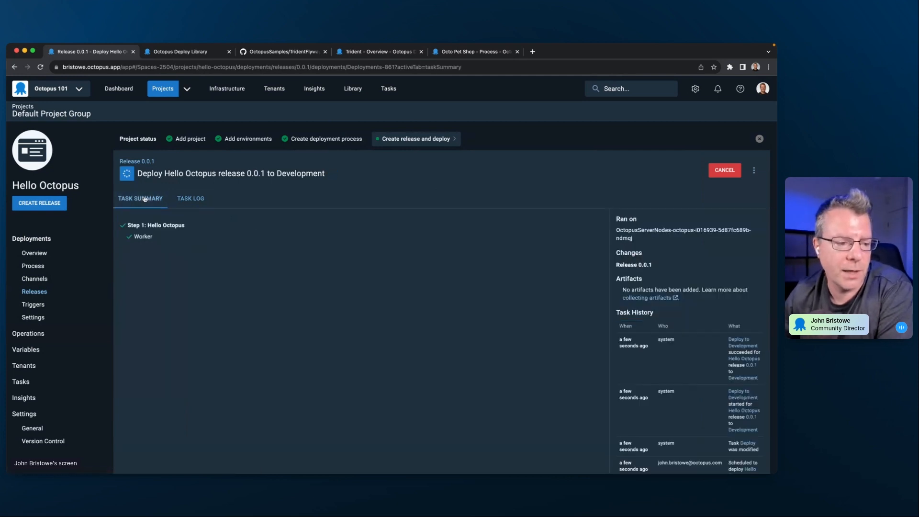
pyautogui.click(185, 199)
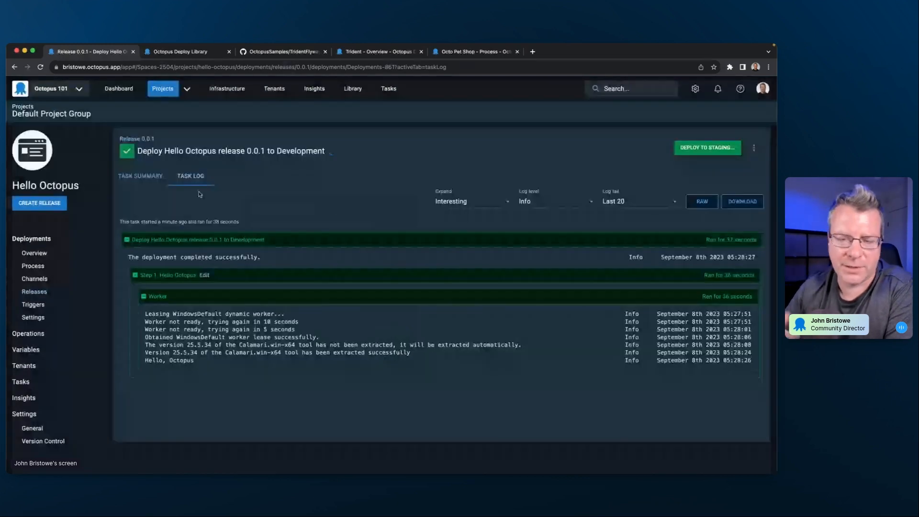
pyautogui.click(148, 178)
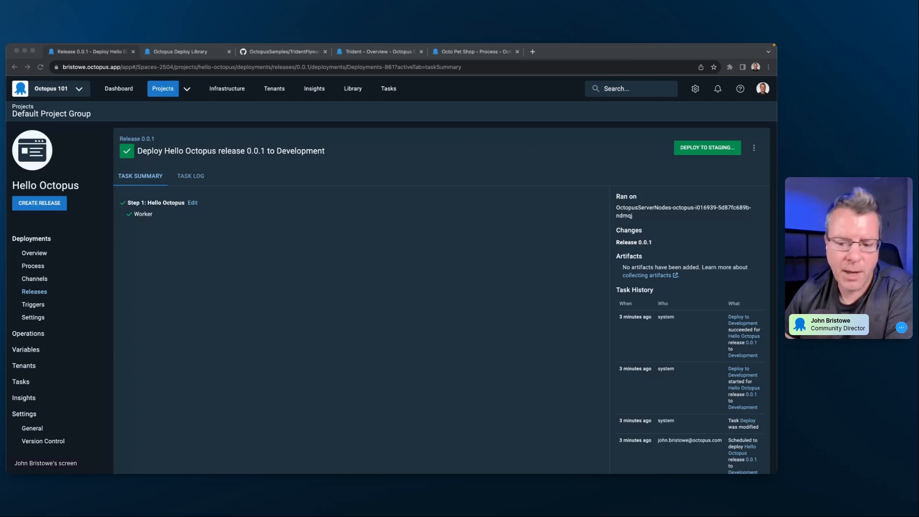
pyautogui.press('super+Tab')
pyautogui.press('super+Tab')
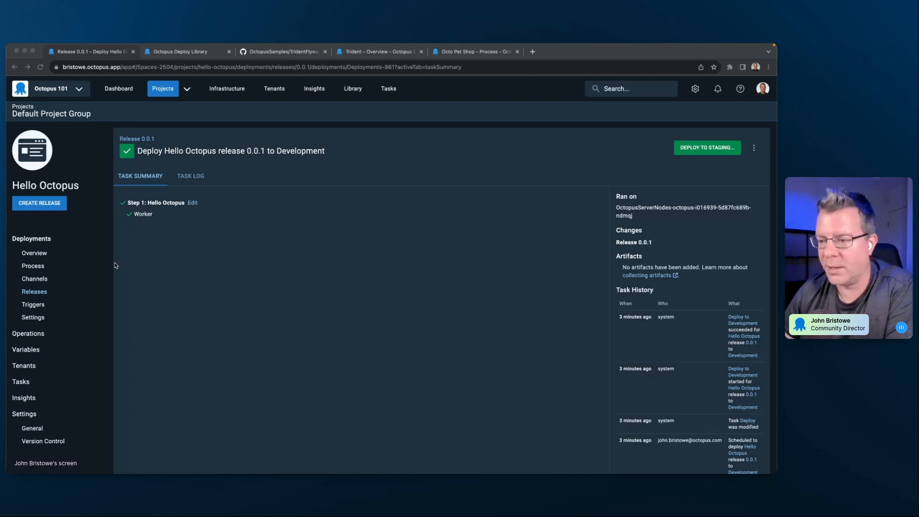
pyautogui.click(282, 301)
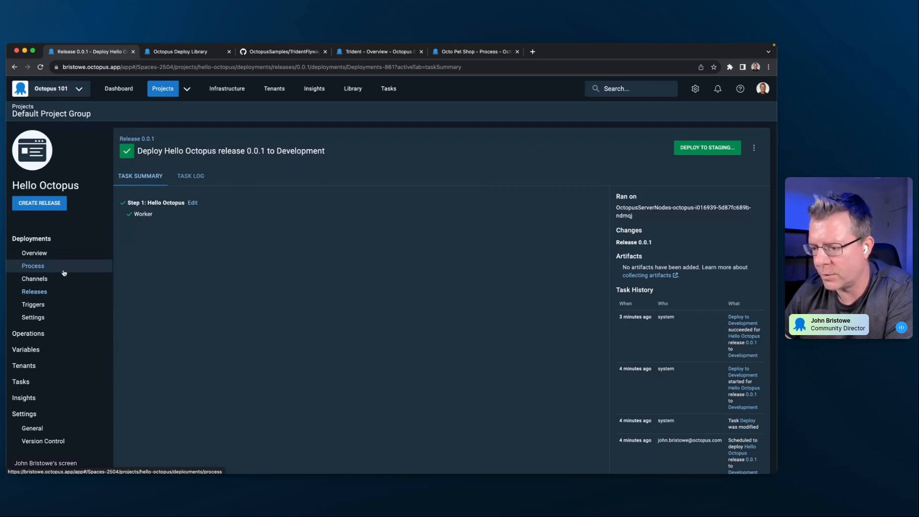
# - View the Hello Octopus project's releases list and its deployments overview across the environments
pyautogui.click(35, 291)
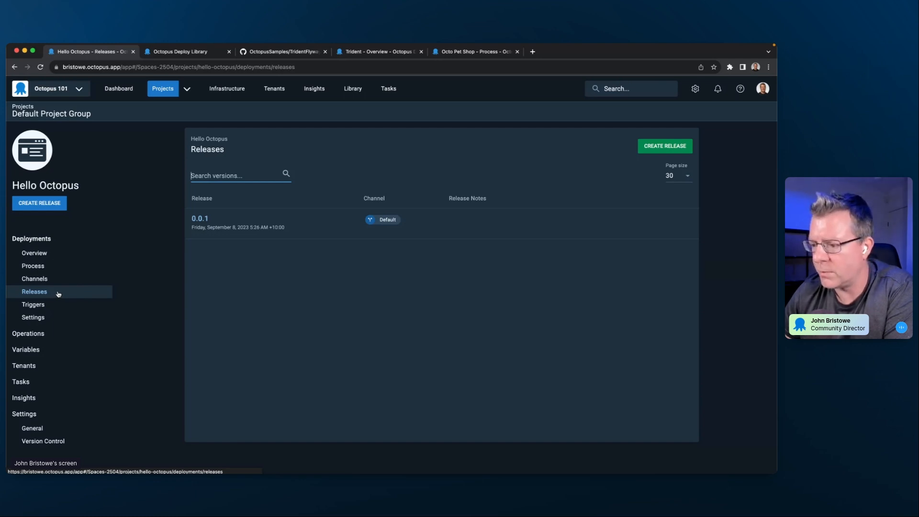
pyautogui.click(47, 254)
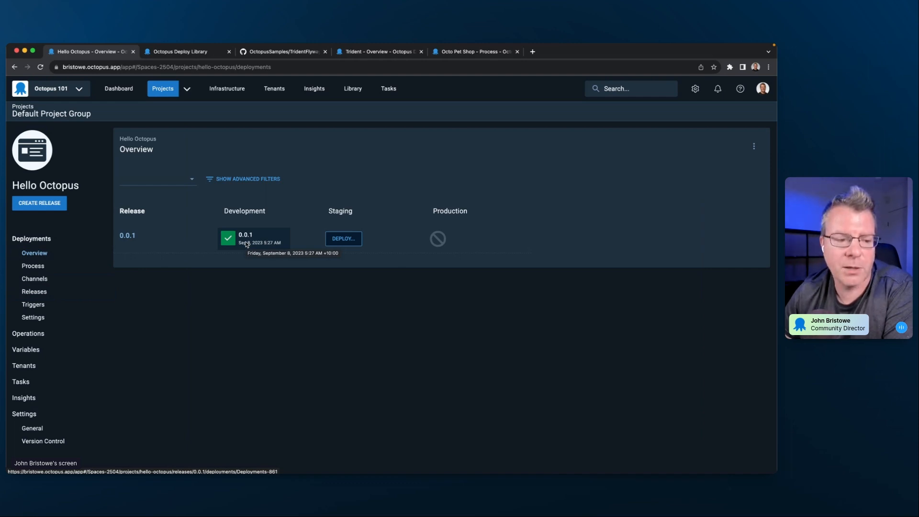
# - Deploy release 0.0.1 to Staging with the default options and check the script output in the deployment's task log
pyautogui.click(339, 242)
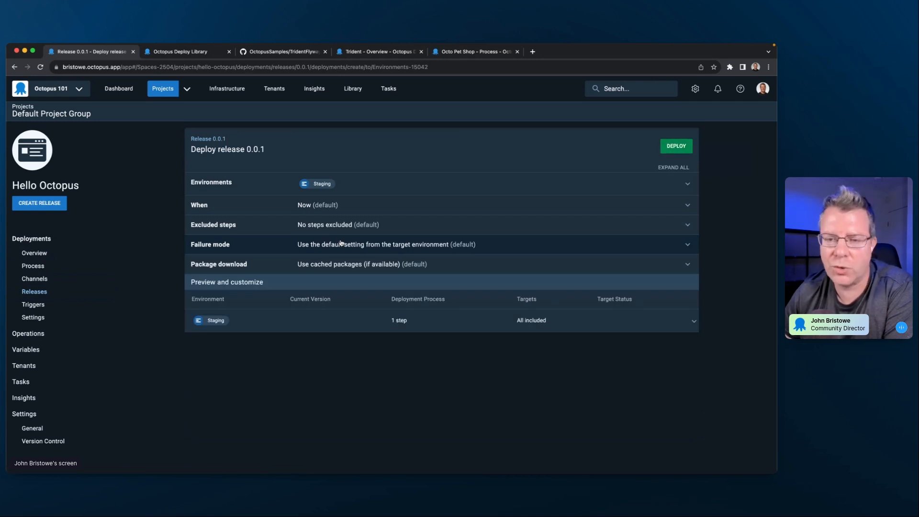
pyautogui.click(671, 151)
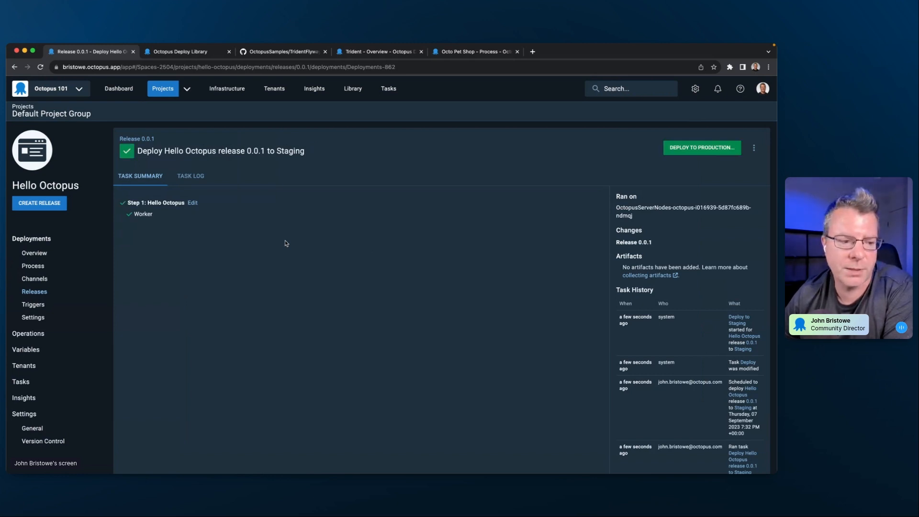
pyautogui.click(183, 180)
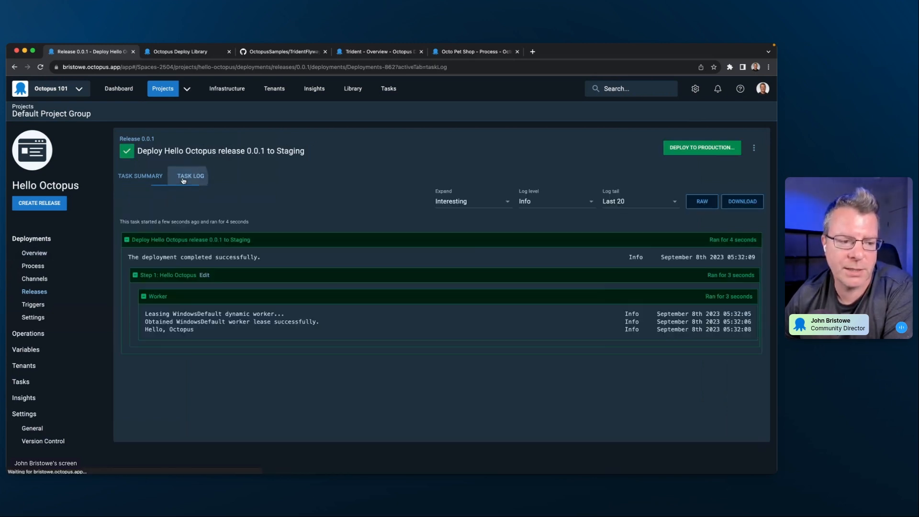
pyautogui.click(146, 180)
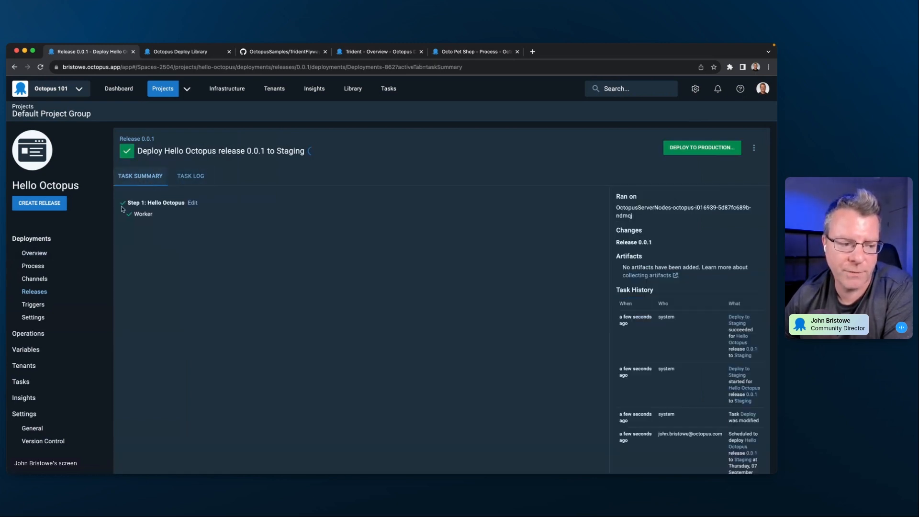
# - Review the Hello Octopus project's process and deployments overview, and open the Hello Octopus script step in the process editor
pyautogui.click(50, 266)
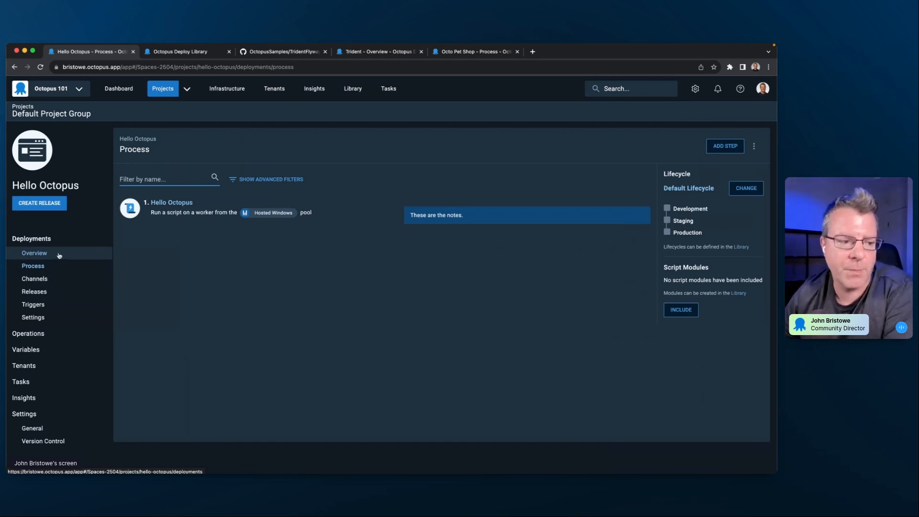
pyautogui.click(59, 255)
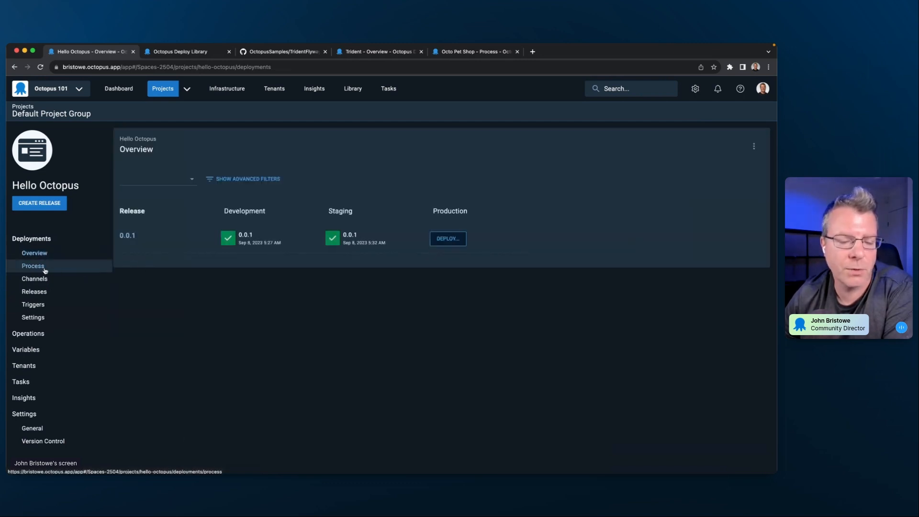
pyautogui.click(45, 271)
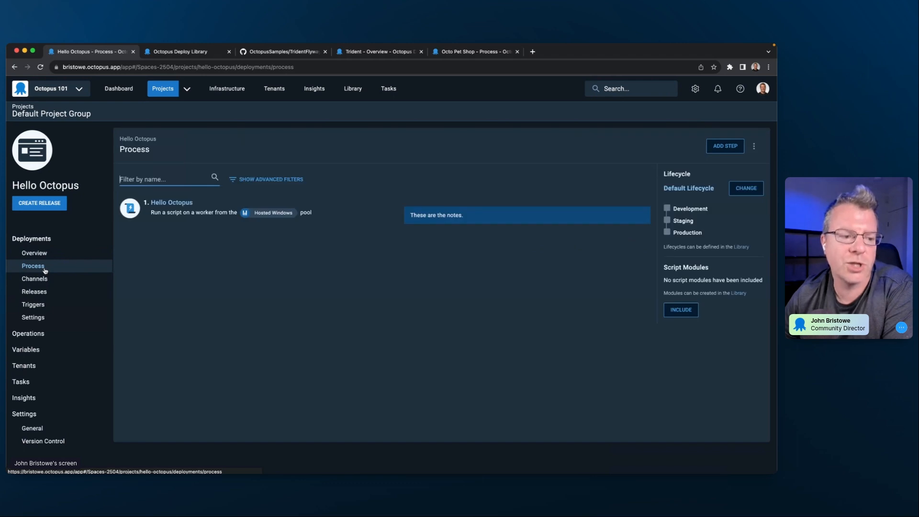
pyautogui.click(192, 209)
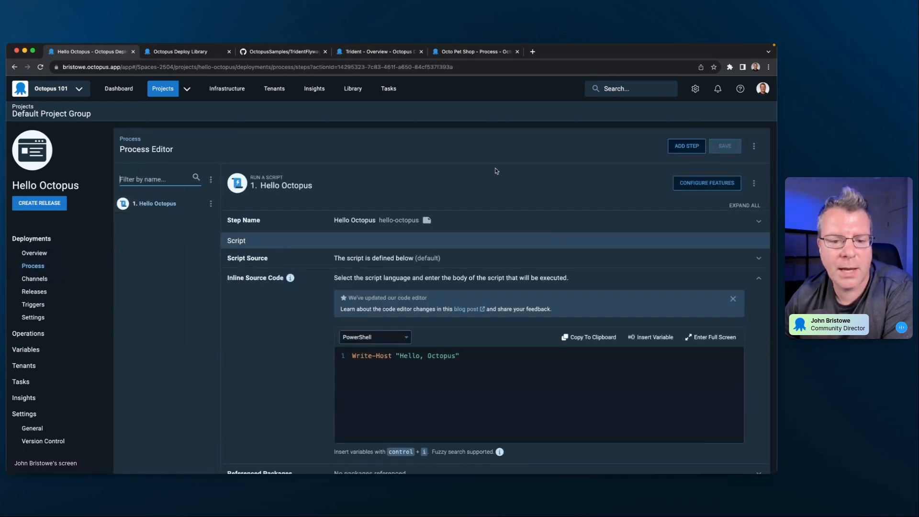
# - Start adding a process step and browse the built-in step templates for the available deployment options
pyautogui.click(683, 151)
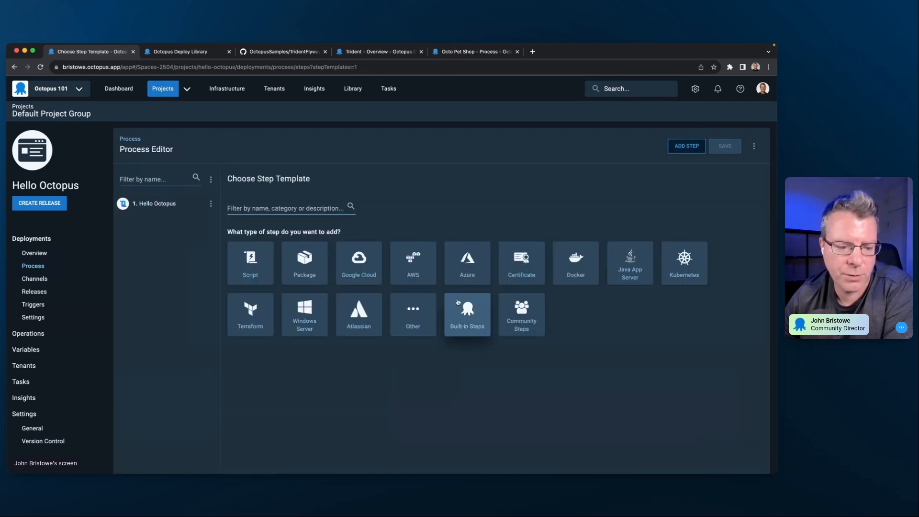
pyautogui.click(465, 318)
pyautogui.scroll(-2, 450, 316)
pyautogui.scroll(-4, 450, 317)
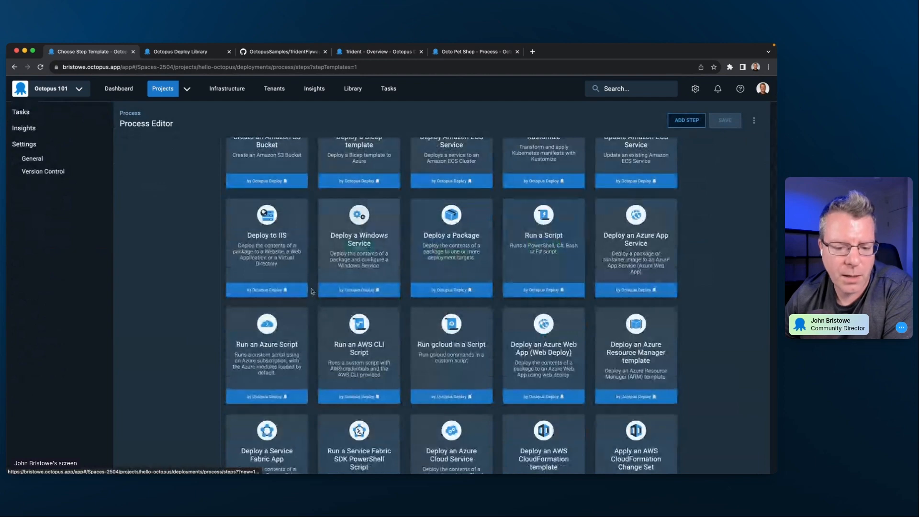
pyautogui.scroll(-5, 694, 354)
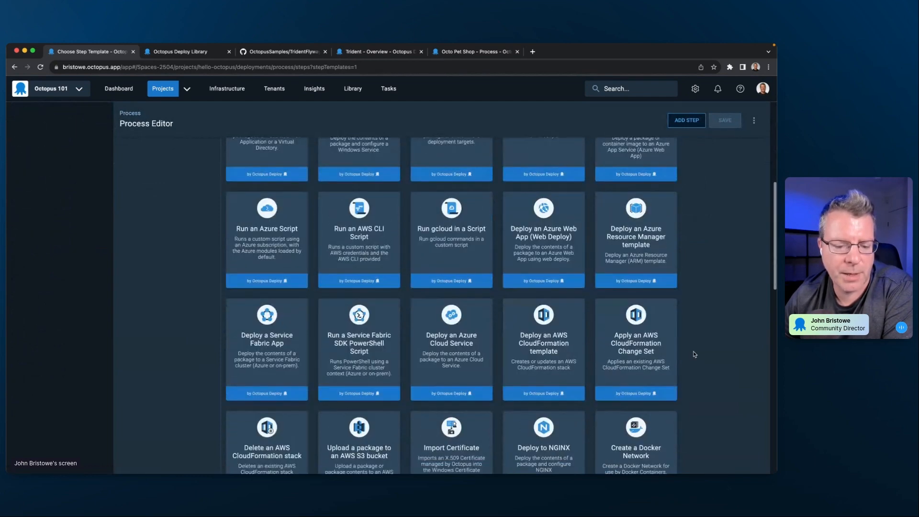
pyautogui.scroll(-2, 694, 356)
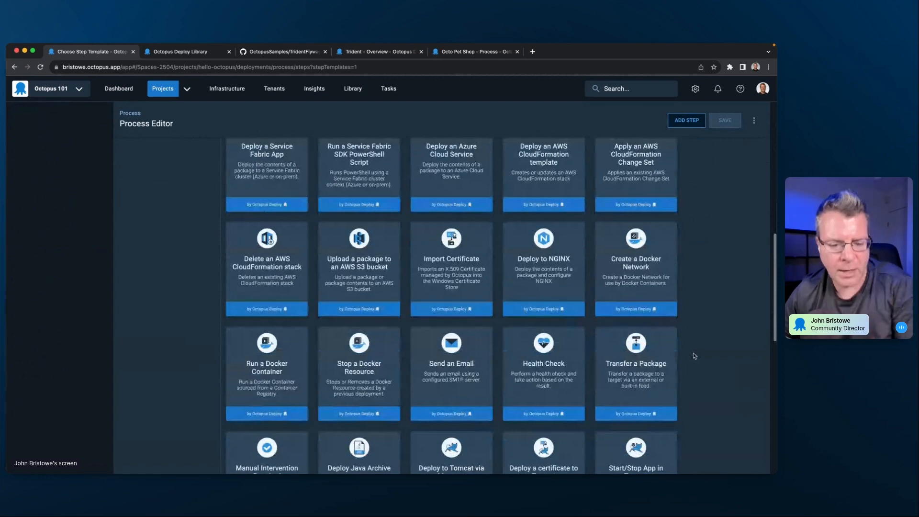
pyautogui.moveTo(533, 272)
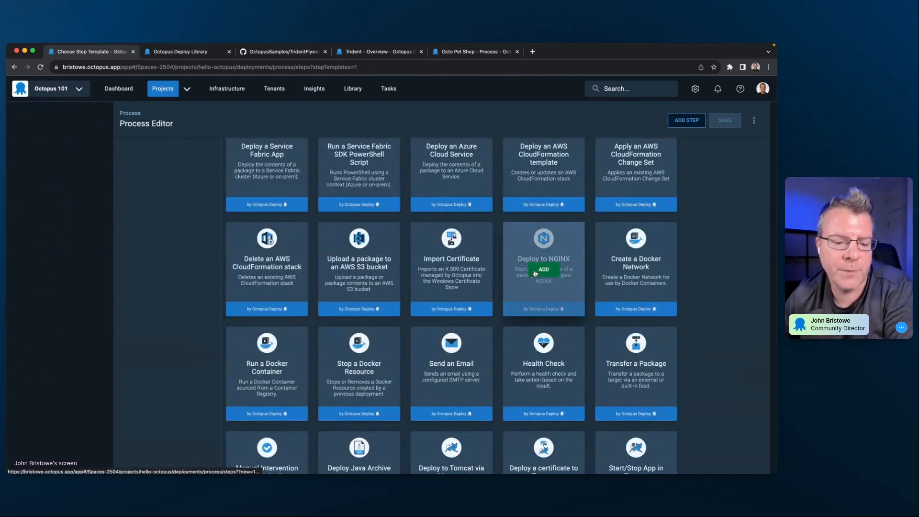
pyautogui.scroll(10, 651, 292)
pyautogui.scroll(4, 657, 305)
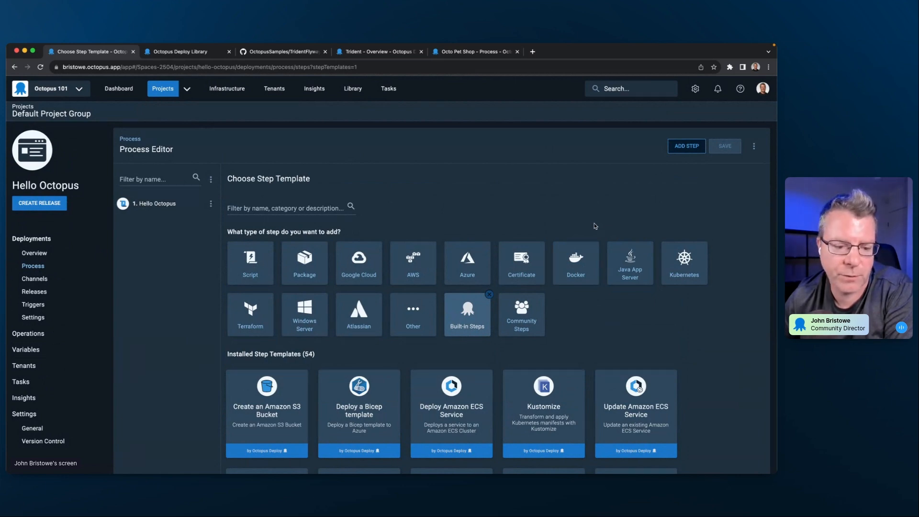
# - Add a Run a Script step as the second step of the process and look at the actions available for it
pyautogui.click(249, 271)
pyautogui.click(271, 429)
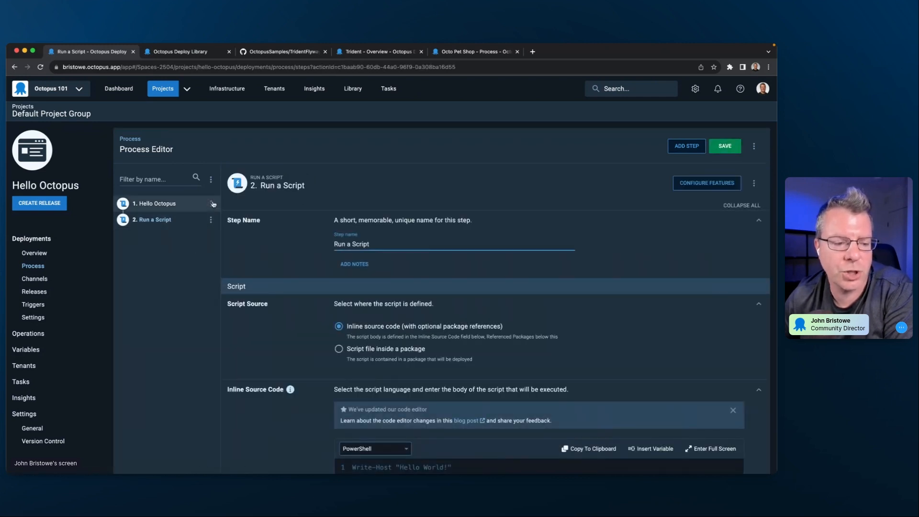
pyautogui.click(211, 220)
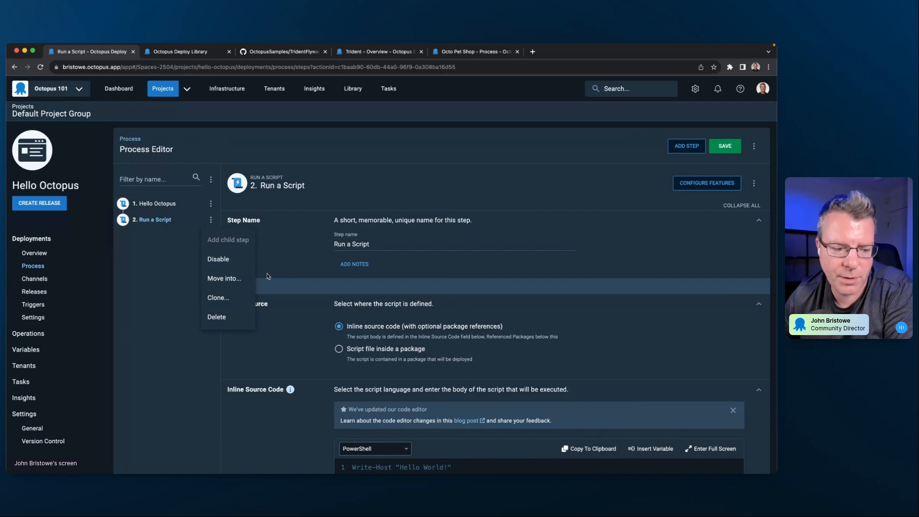
pyautogui.click(466, 289)
# - Try the Failure and Always run conditions for the new script step, and set its run condition to Variable
pyautogui.scroll(-10, 466, 289)
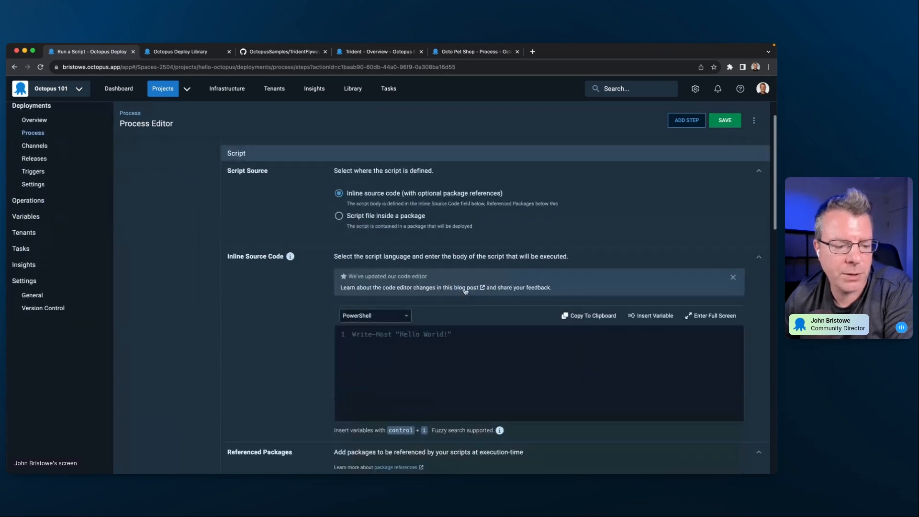
pyautogui.scroll(-6, 456, 288)
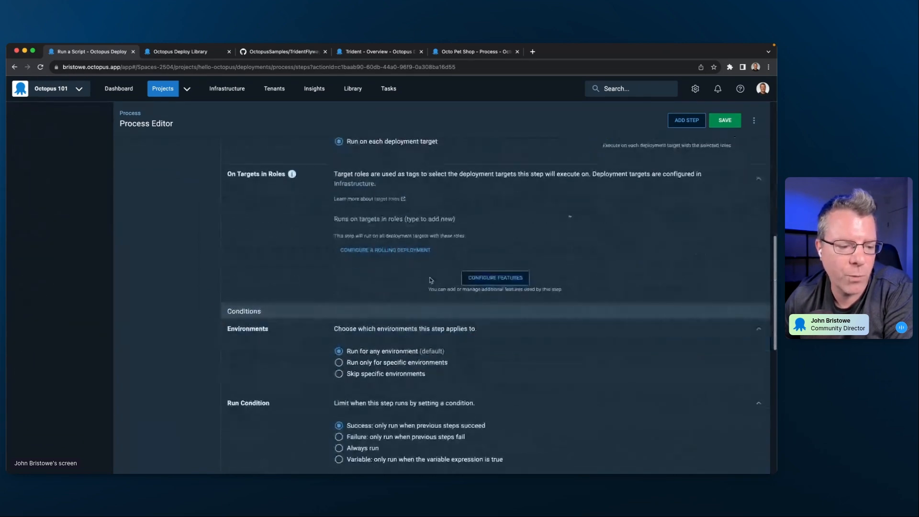
pyautogui.scroll(-1, 433, 281)
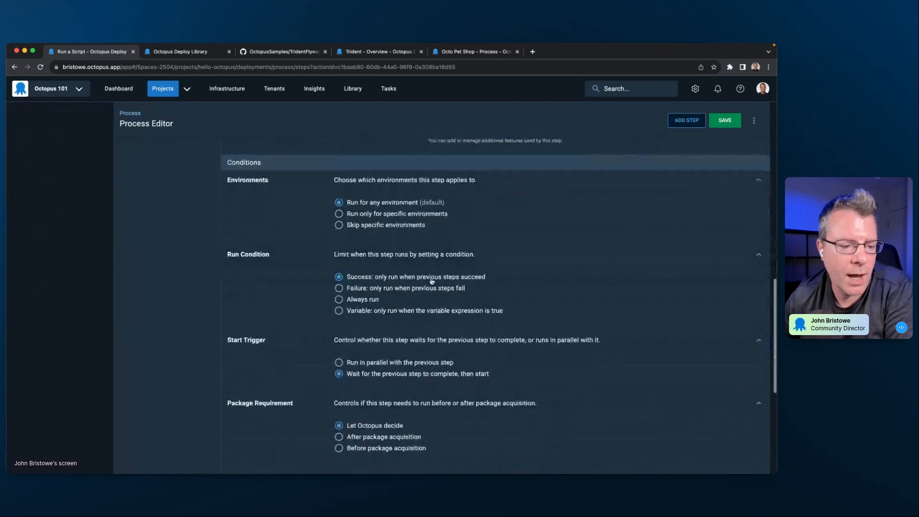
pyautogui.click(390, 289)
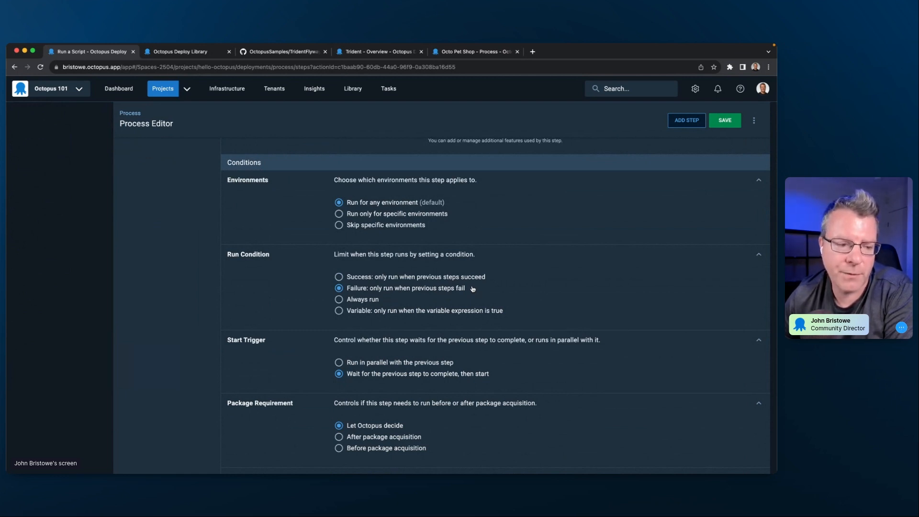
pyautogui.click(356, 302)
pyautogui.click(358, 313)
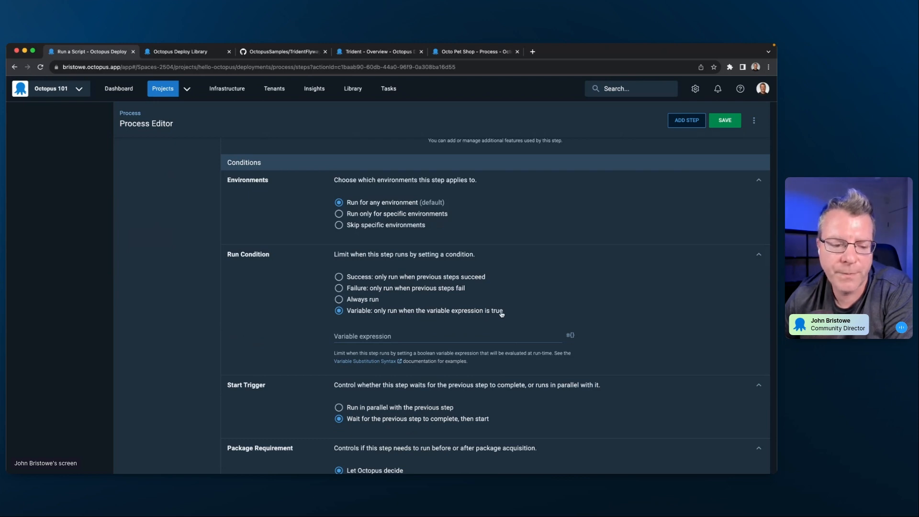
pyautogui.click(383, 337)
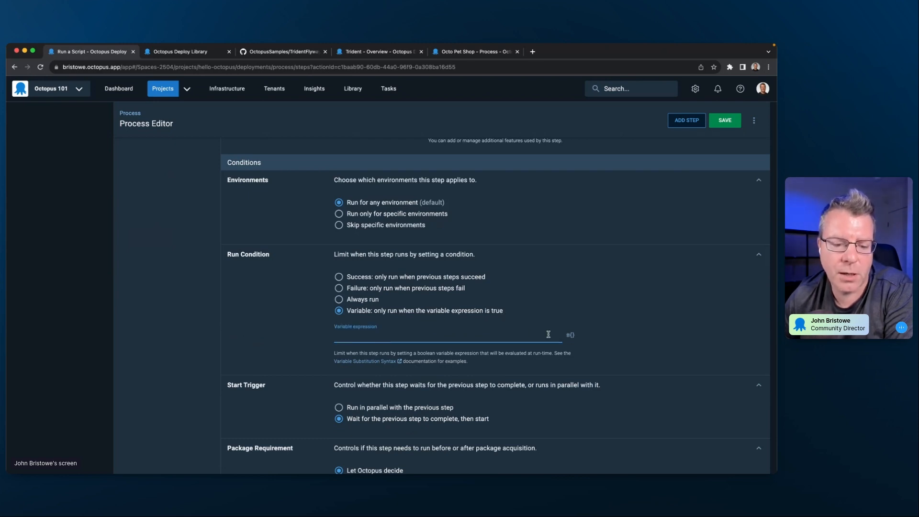
# - Browse the system variables and substitution expressions available for the run condition, and close the list without choosing one
pyautogui.click(570, 335)
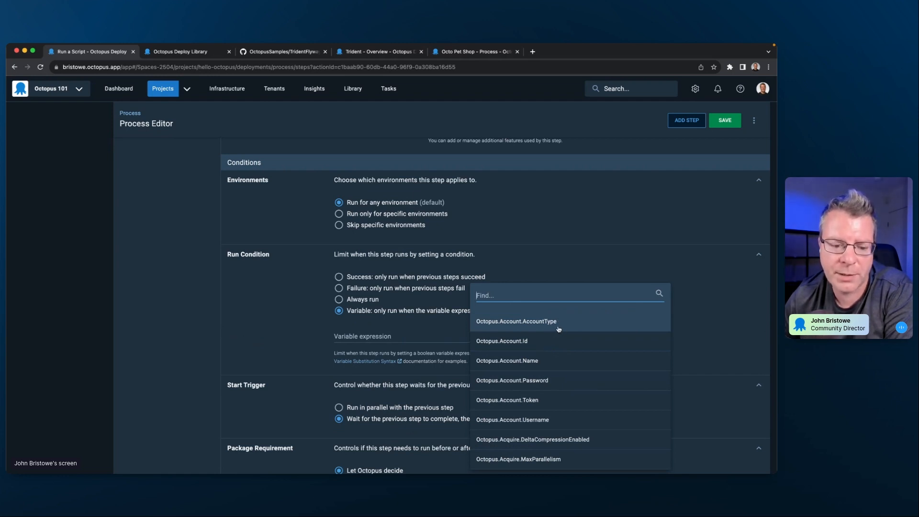
pyautogui.scroll(-5, 559, 330)
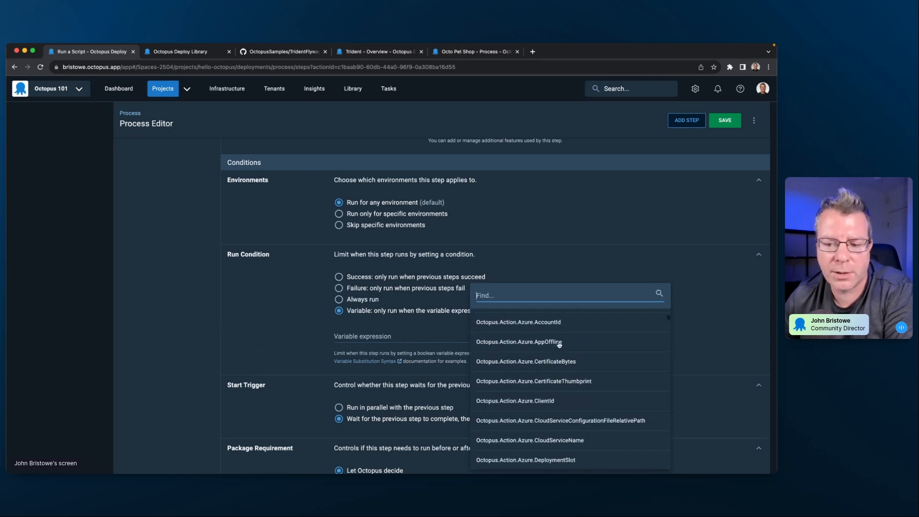
pyautogui.scroll(-10, 559, 345)
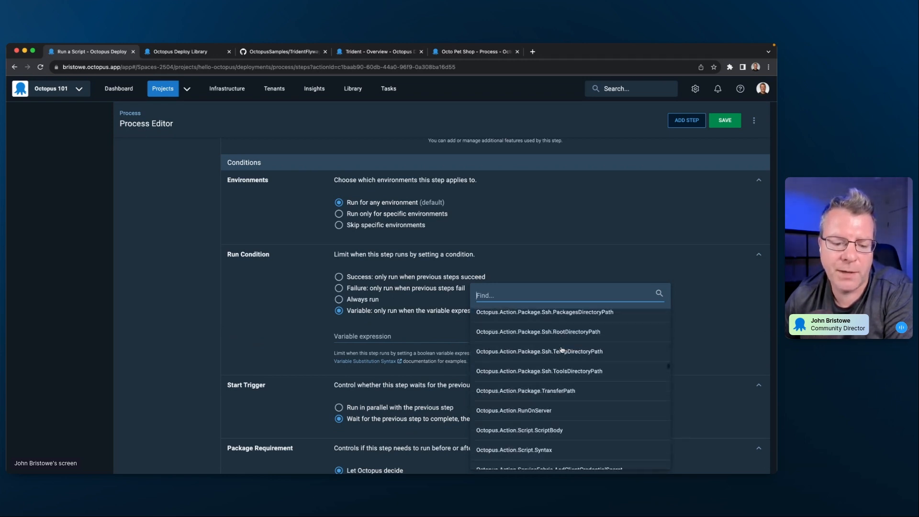
pyautogui.scroll(-15, 562, 349)
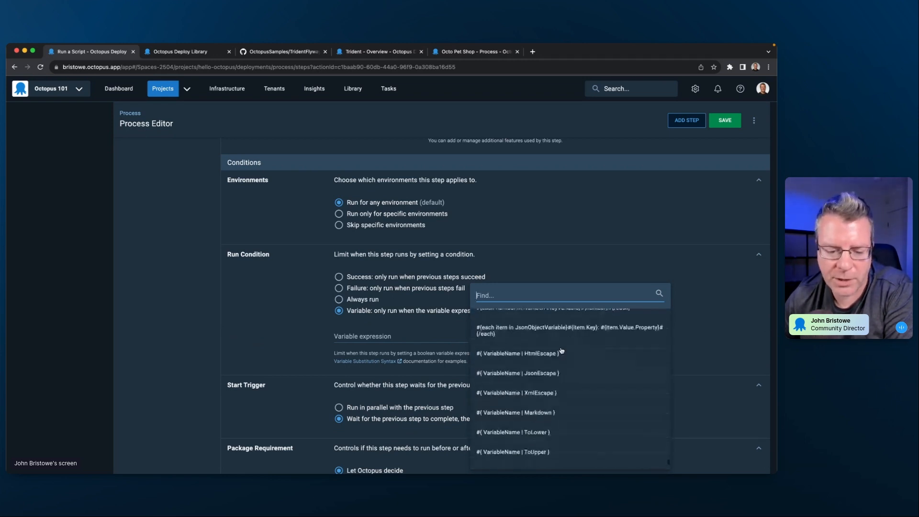
pyautogui.scroll(-10, 562, 351)
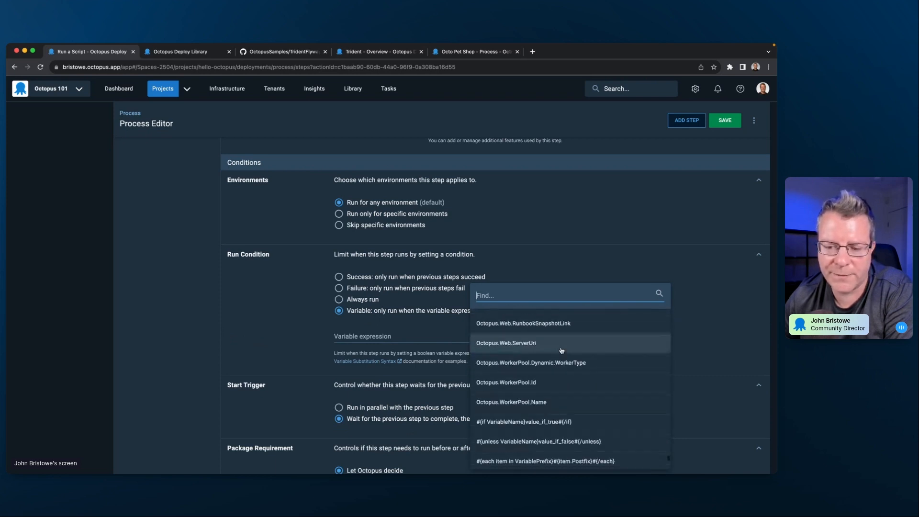
pyautogui.scroll(-3, 562, 351)
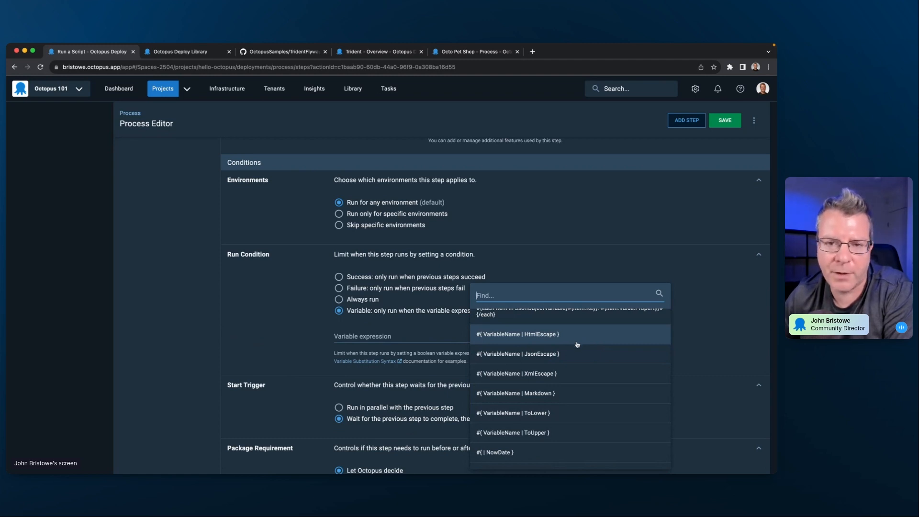
pyautogui.scroll(1, 577, 345)
pyautogui.scroll(1, 574, 356)
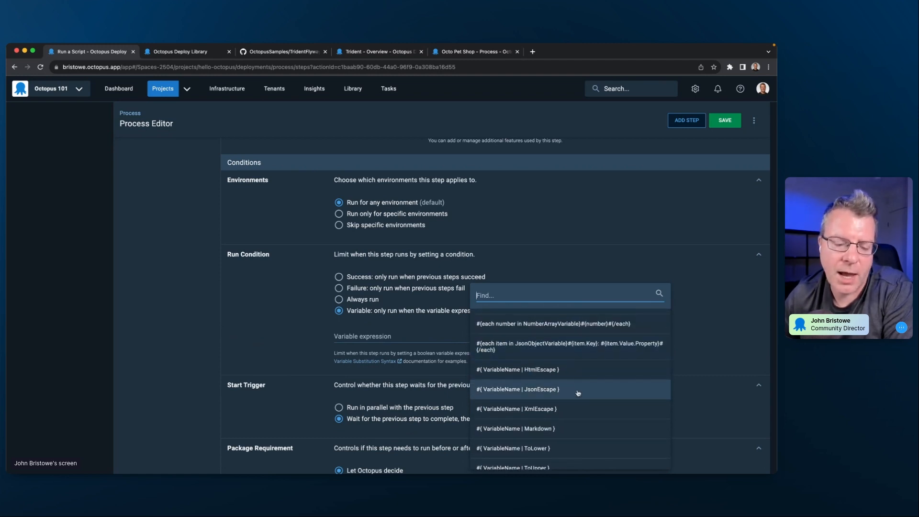
pyautogui.scroll(-2, 581, 396)
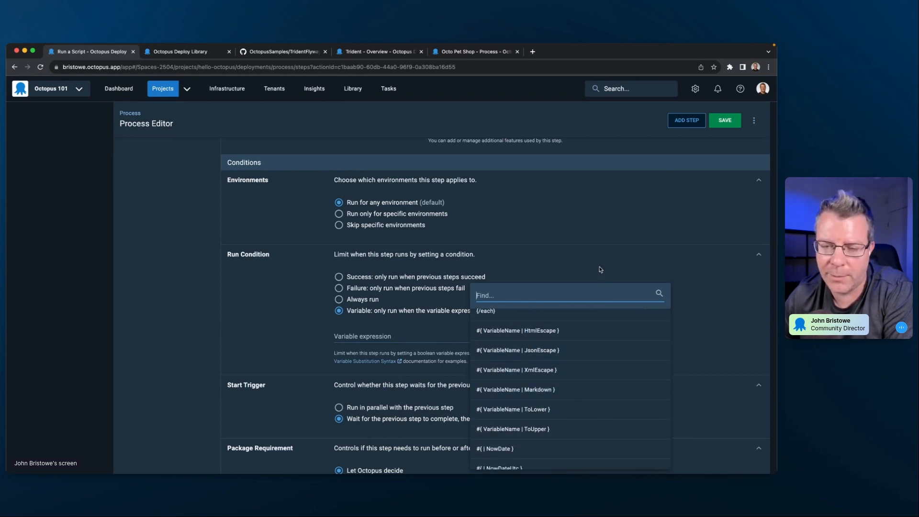
pyautogui.scroll(-3, 585, 397)
pyautogui.scroll(-15, 585, 401)
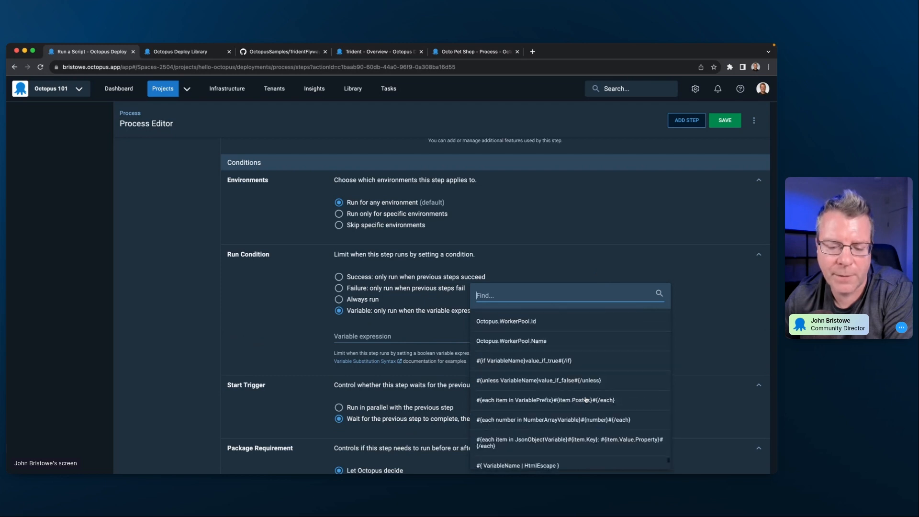
pyautogui.click(593, 258)
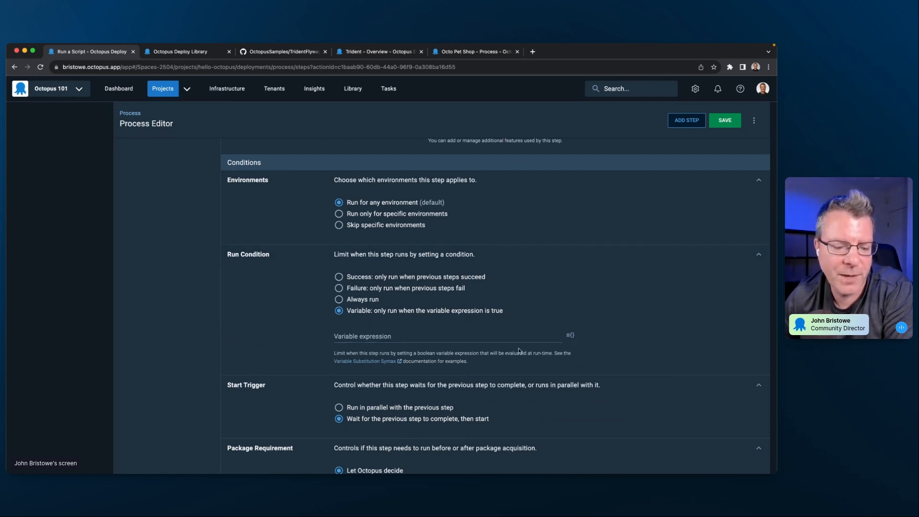
# - Set the script step's start trigger to run in parallel with the previous step
pyautogui.scroll(-3, 518, 350)
pyautogui.click(378, 299)
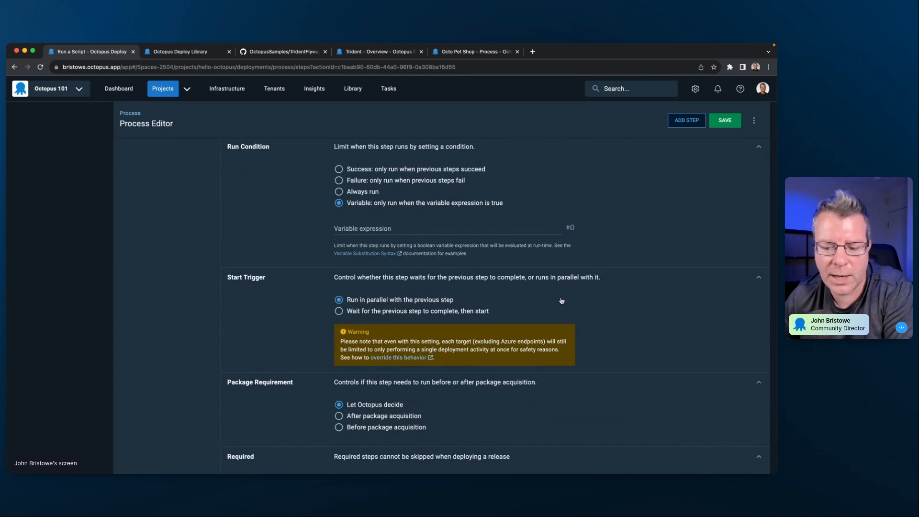
# - Switch the script step's Allow retries option on and off again, and set its time-out to 4 minutes
pyautogui.scroll(-5, 528, 297)
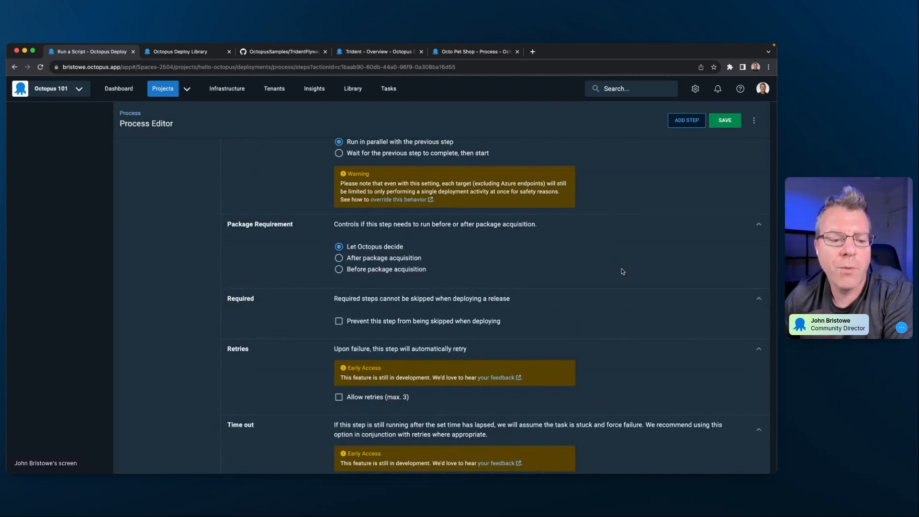
pyautogui.scroll(-3, 622, 272)
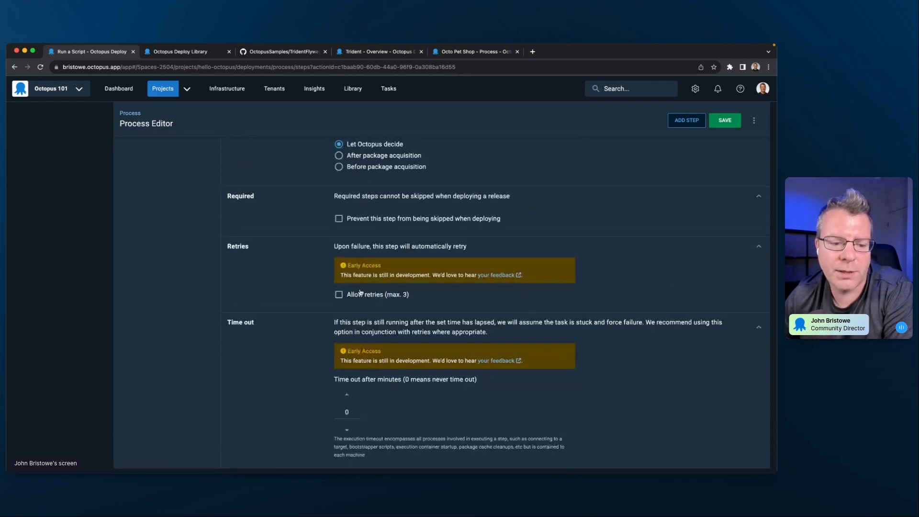
pyautogui.click(339, 296)
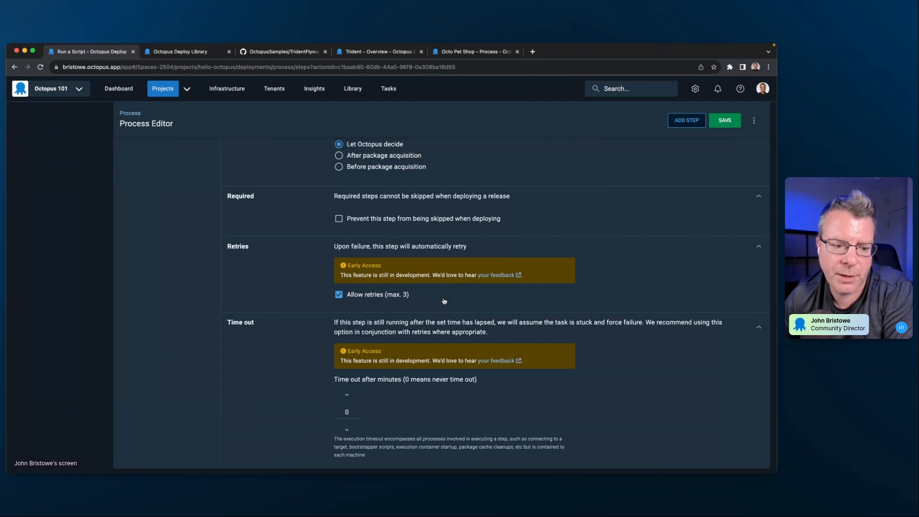
pyautogui.click(340, 295)
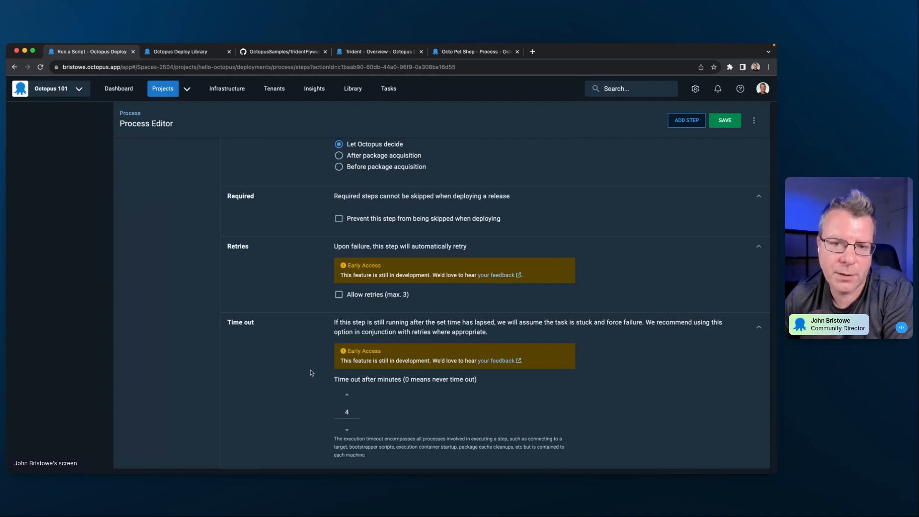
# - Check the parallel-run indicator between the Hello Octopus and Run a Script steps in the process step list
pyautogui.scroll(15, 311, 373)
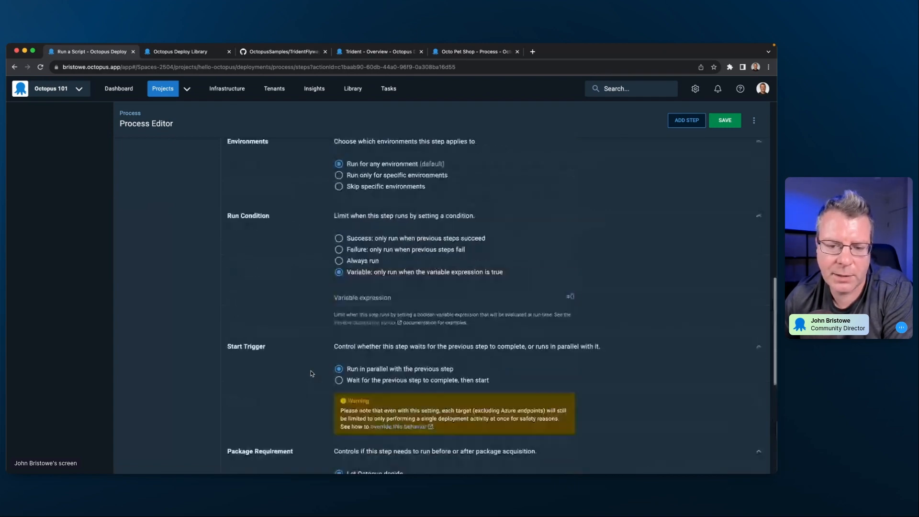
pyautogui.scroll(15, 311, 374)
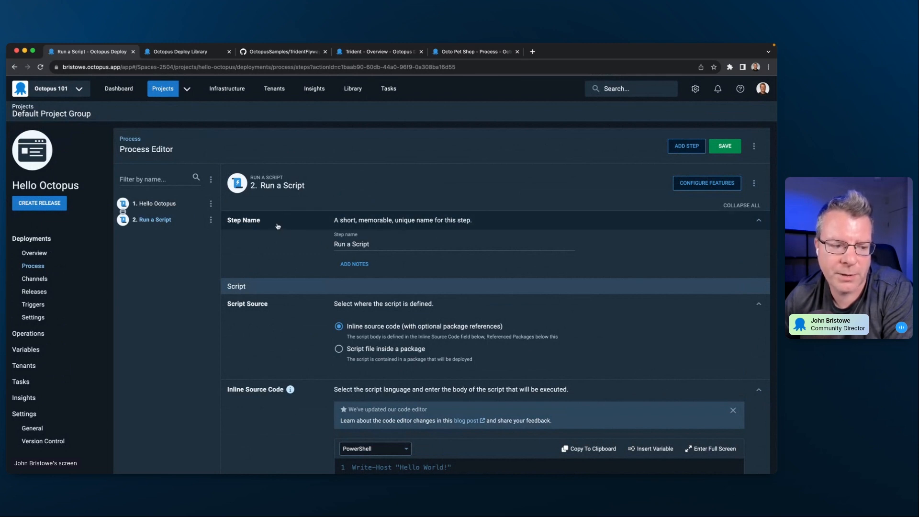
pyautogui.moveTo(123, 213)
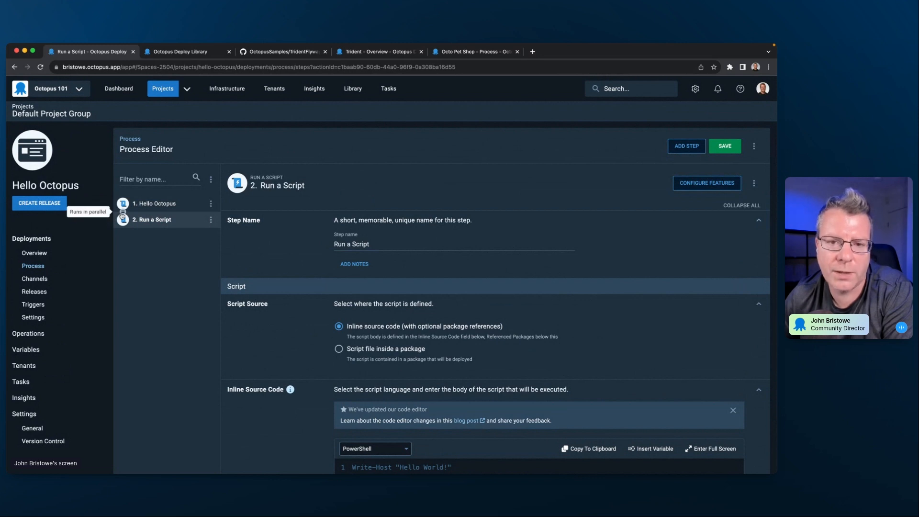
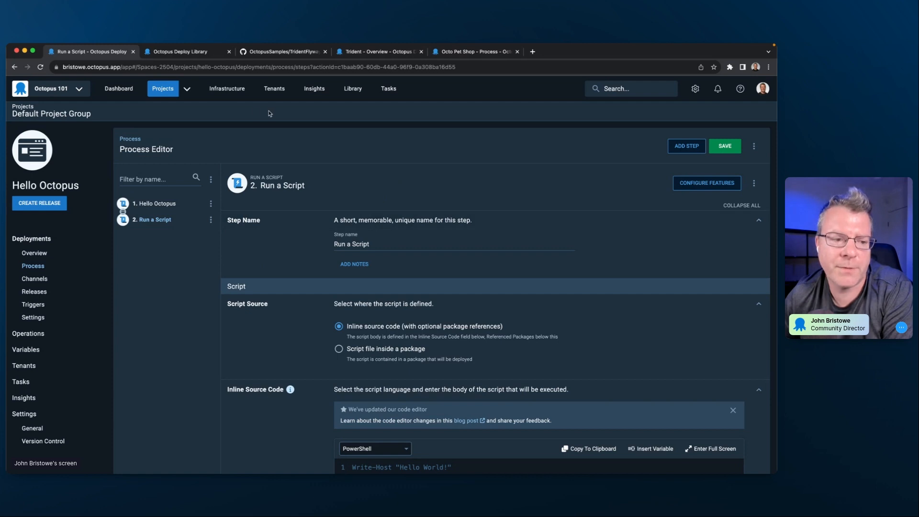
# - Leave the process editor for the infrastructure area, discarding the unsaved changes, and start adding a deployment target
pyautogui.click(227, 91)
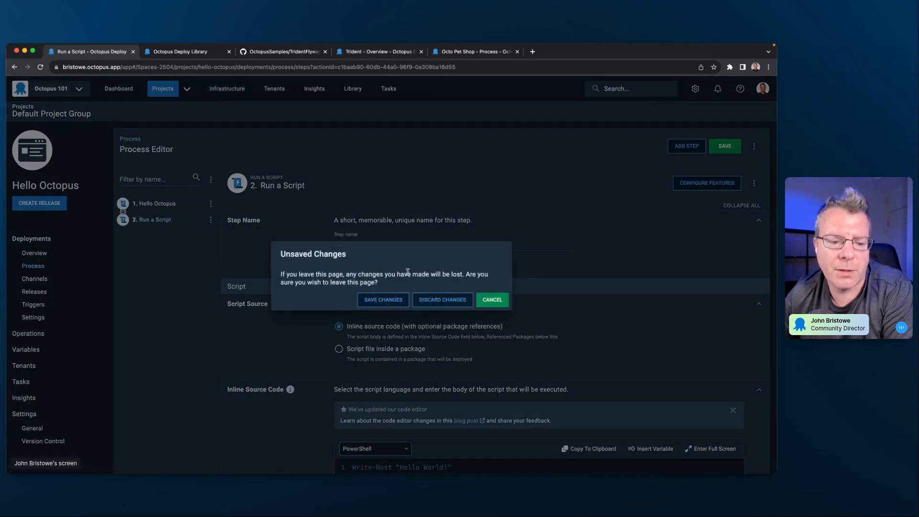
pyautogui.click(433, 300)
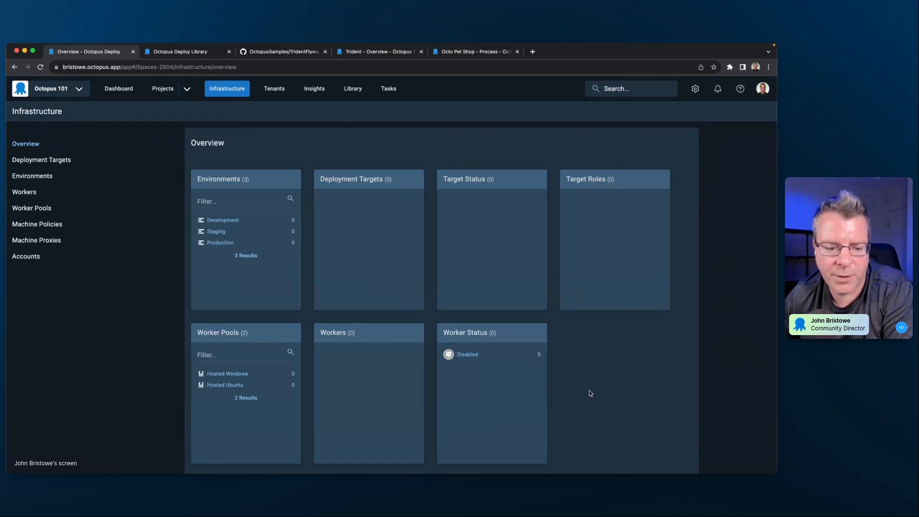
pyautogui.click(74, 164)
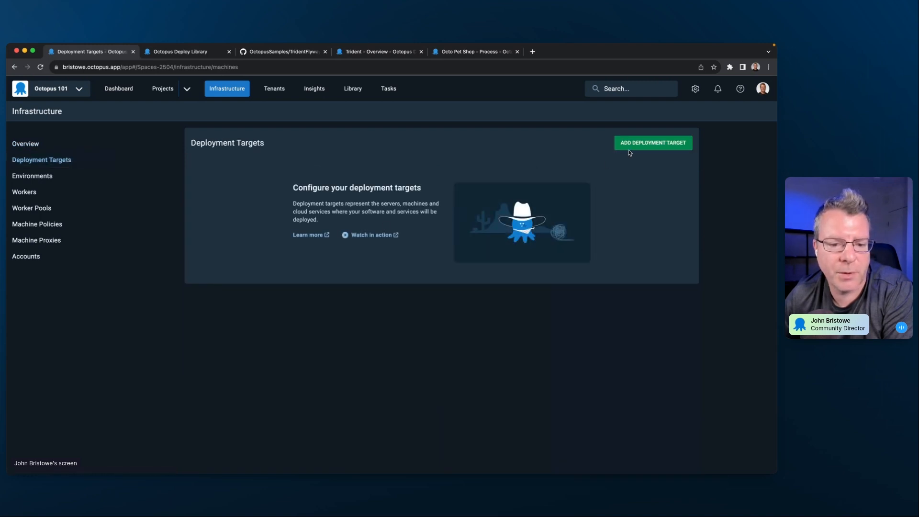
pyautogui.click(644, 143)
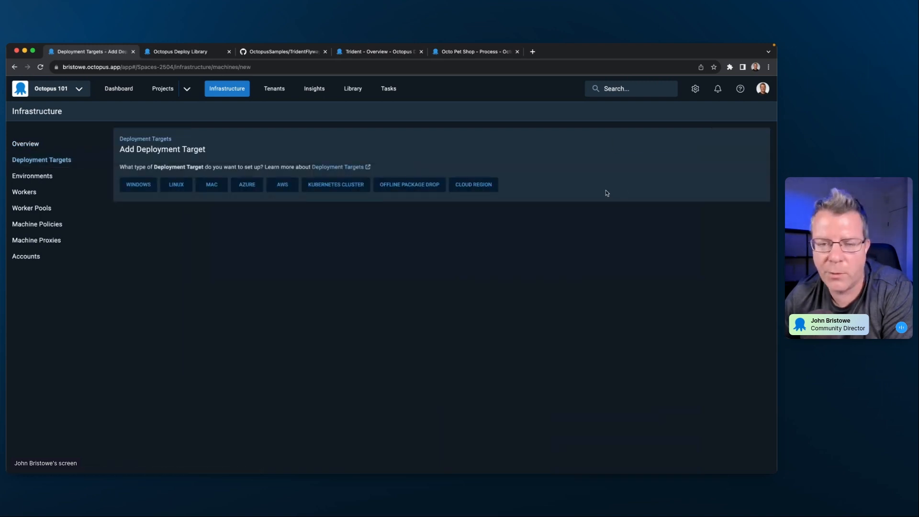
# - Browse the available deployment target types for Cloud Region, Windows, Linux, Mac, Azure and AWS
pyautogui.click(473, 184)
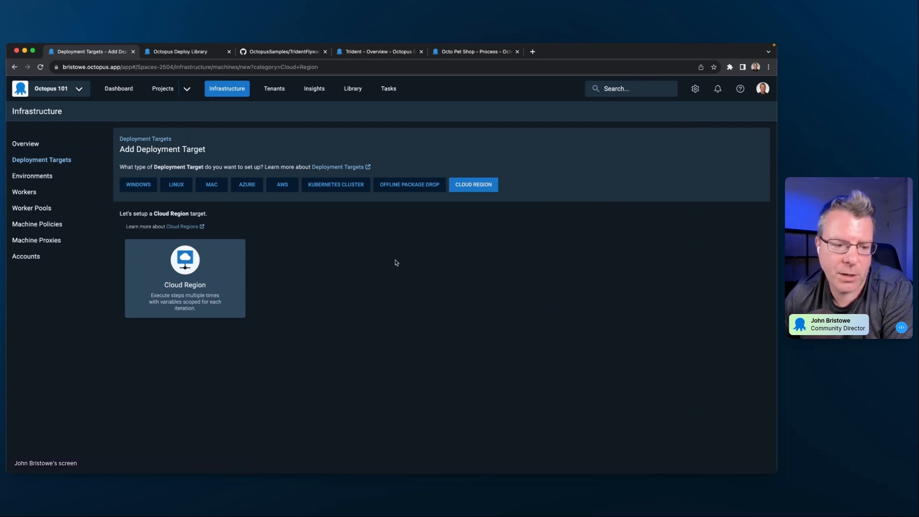
pyautogui.click(137, 186)
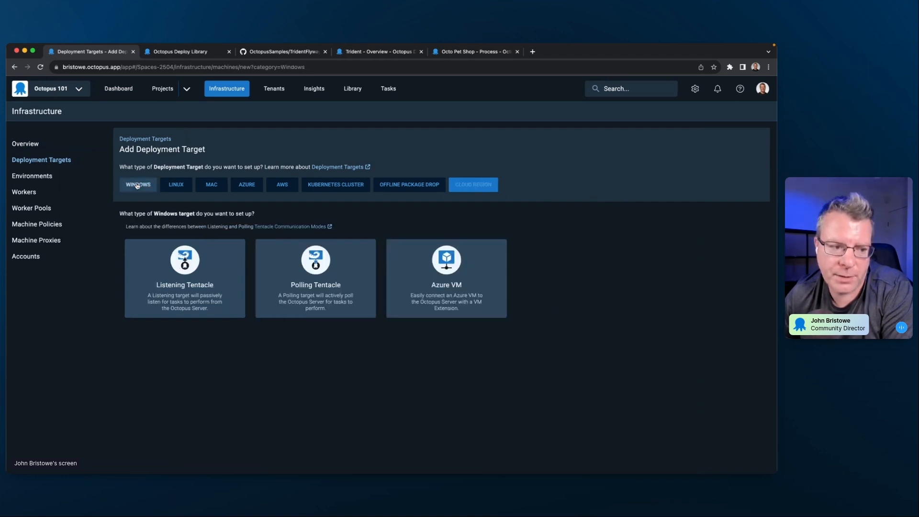
pyautogui.click(171, 186)
pyautogui.click(209, 186)
pyautogui.click(238, 187)
pyautogui.click(287, 187)
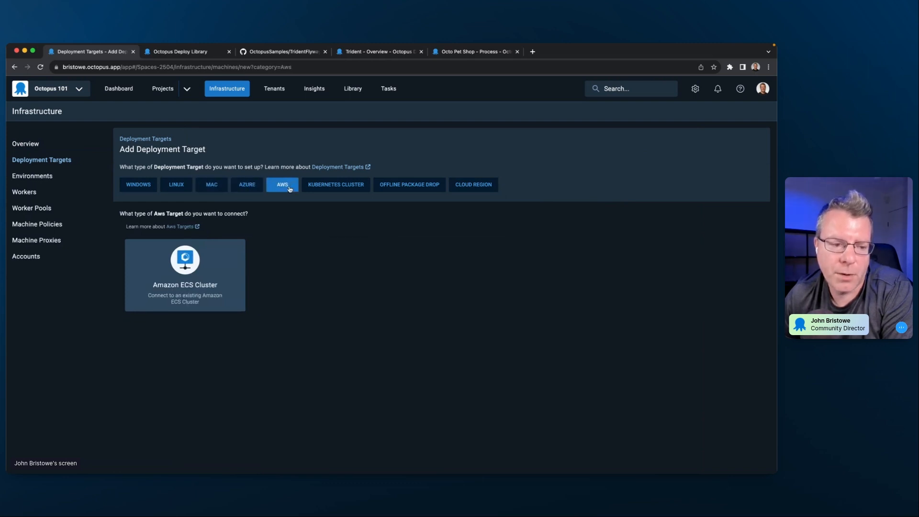
pyautogui.click(248, 187)
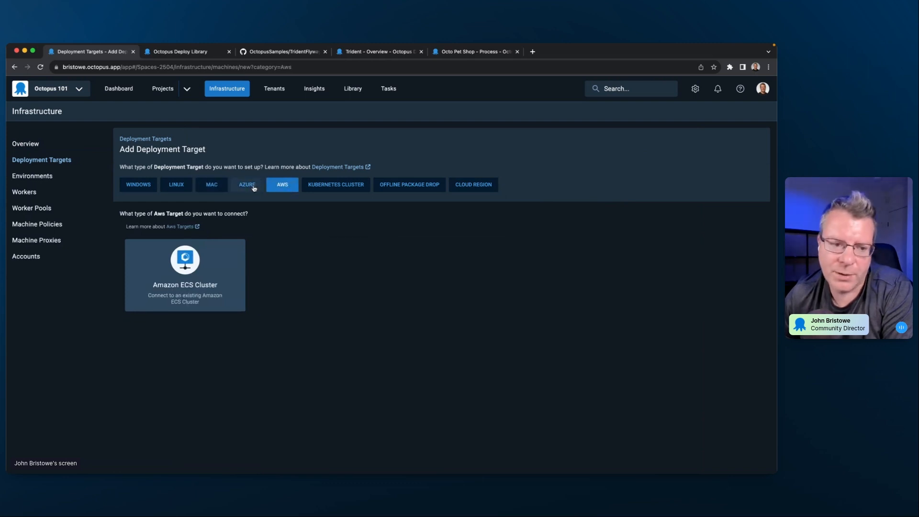
# - Compare the Windows target options and open the setup form for a Listening Tentacle
pyautogui.click(141, 187)
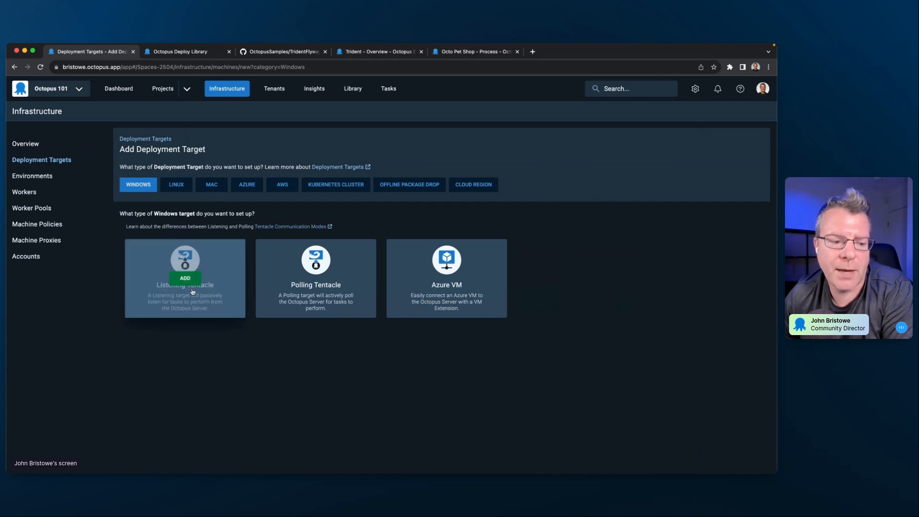
pyautogui.moveTo(171, 304)
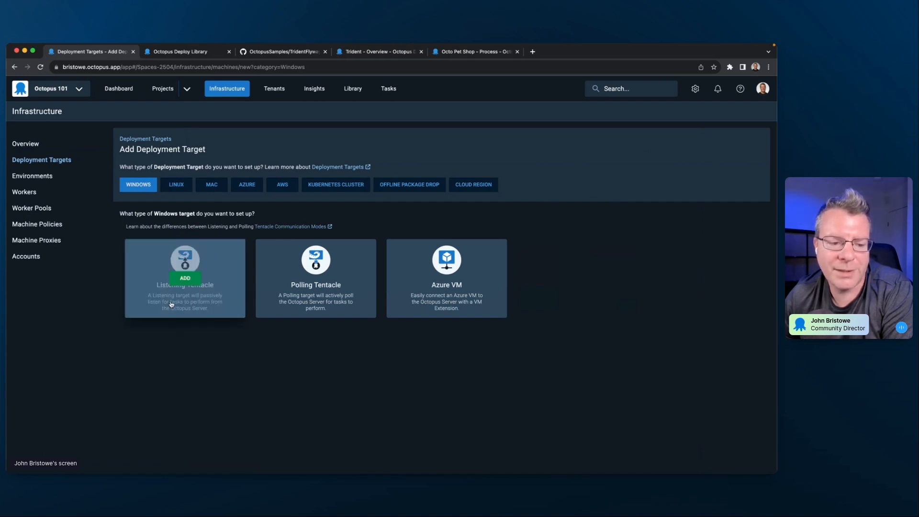
pyautogui.moveTo(297, 305)
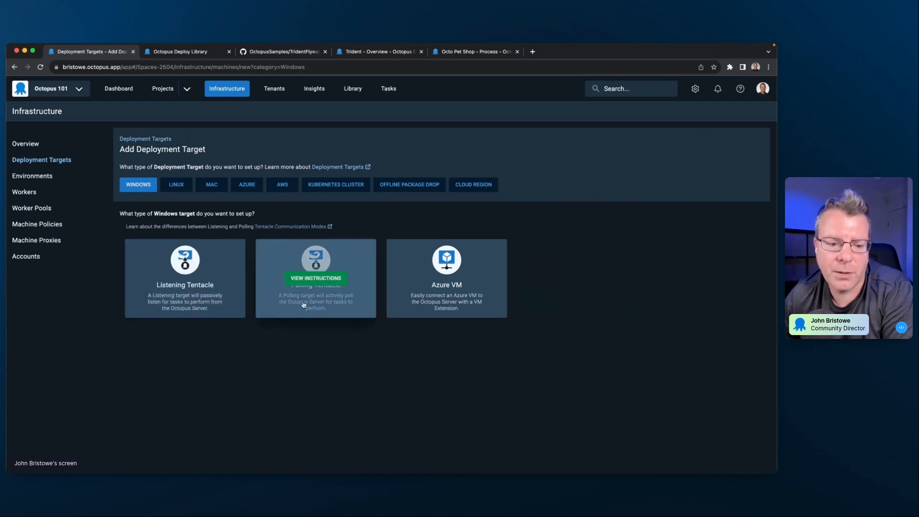
pyautogui.moveTo(437, 306)
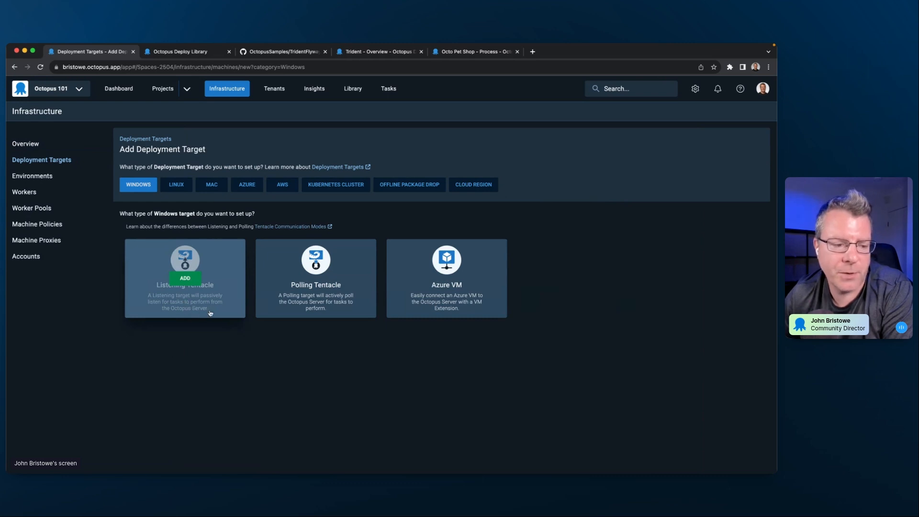
pyautogui.click(185, 278)
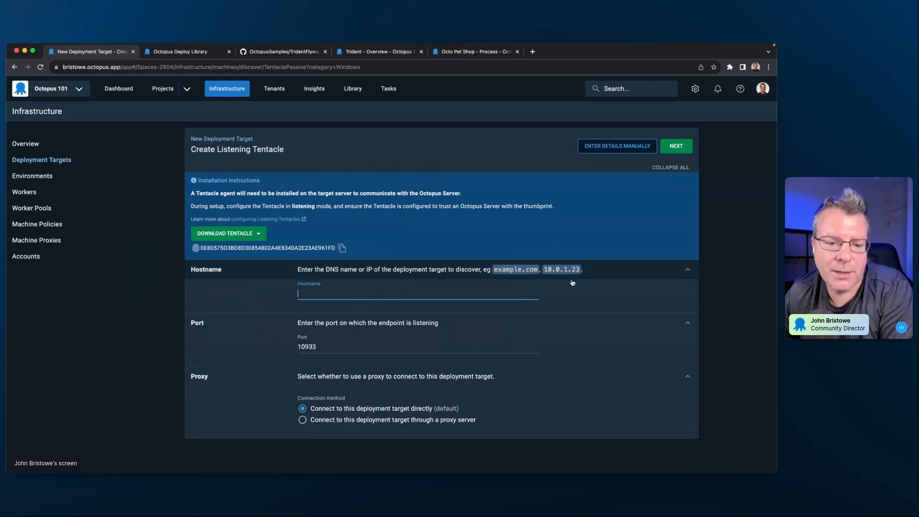
# - Open manual entry for the Listening Tentacle and review its environment, target role, policy, thumbprint, URL and proxy settings
pyautogui.click(608, 148)
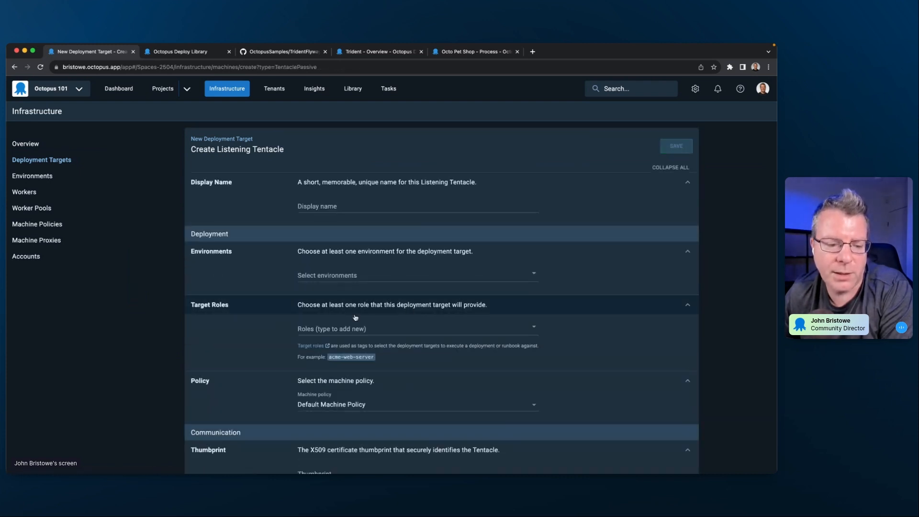
pyautogui.scroll(-5, 421, 377)
pyautogui.scroll(-2, 421, 376)
pyautogui.scroll(6, 445, 232)
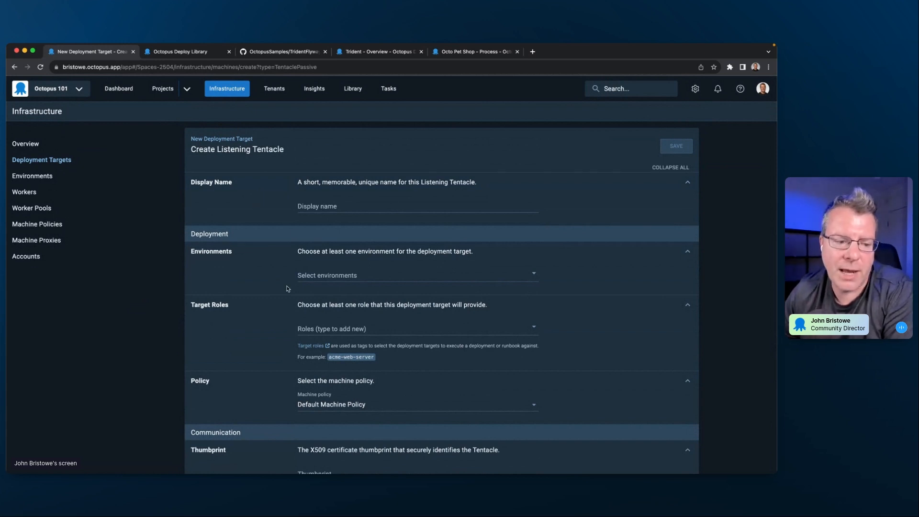
pyautogui.scroll(-1, 245, 329)
pyautogui.scroll(-5, 245, 330)
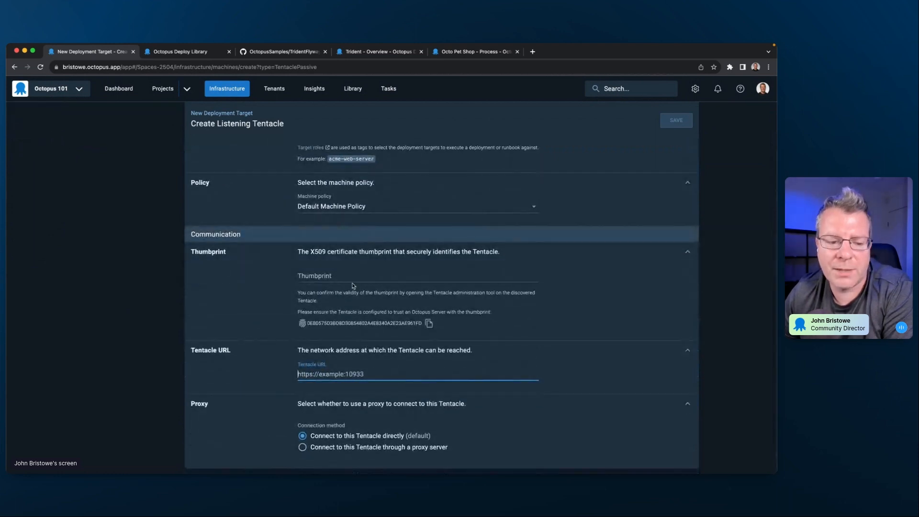
pyautogui.scroll(-1, 282, 307)
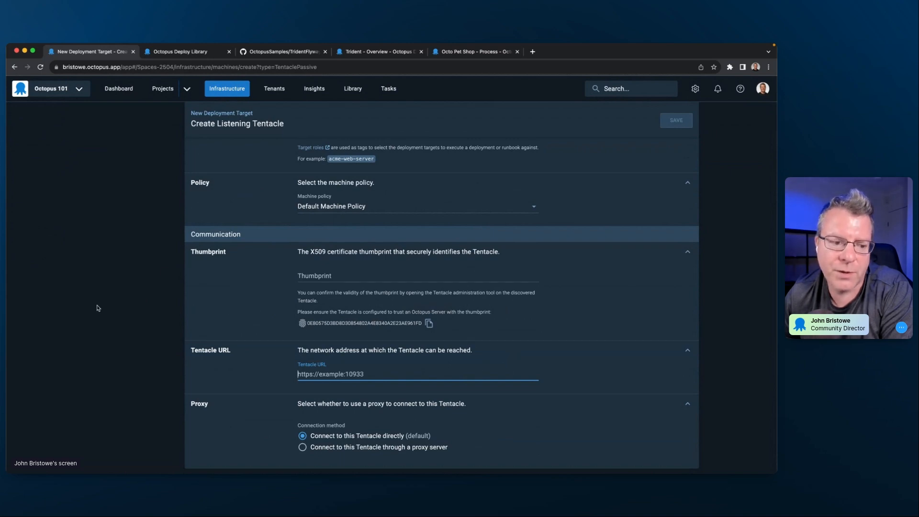
pyautogui.scroll(1, 254, 294)
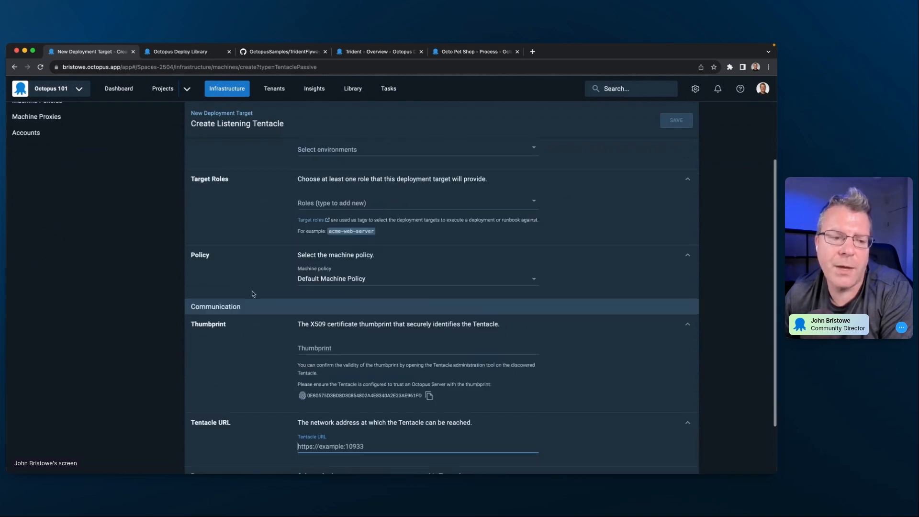
pyautogui.scroll(5, 254, 294)
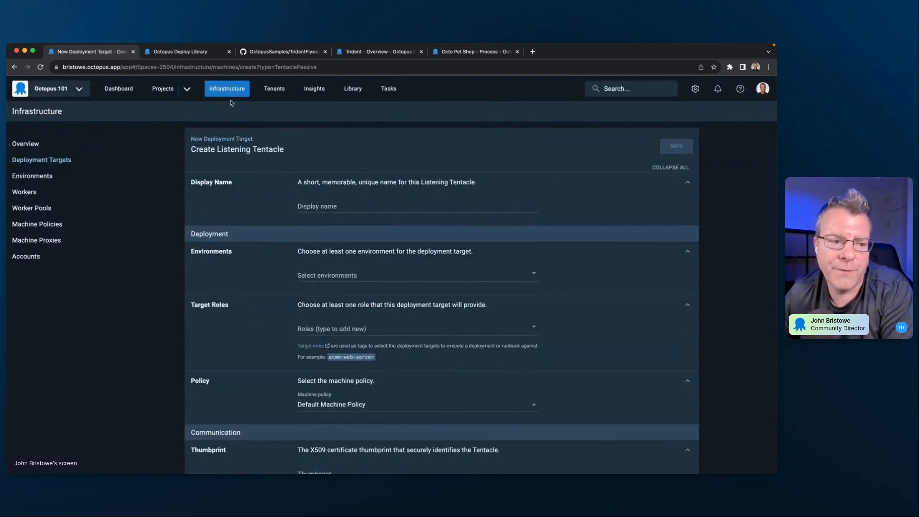
# - Abandon the Listening Tentacle form and read the installation instructions for a Windows Polling Tentacle, closing them when done
pyautogui.click(51, 160)
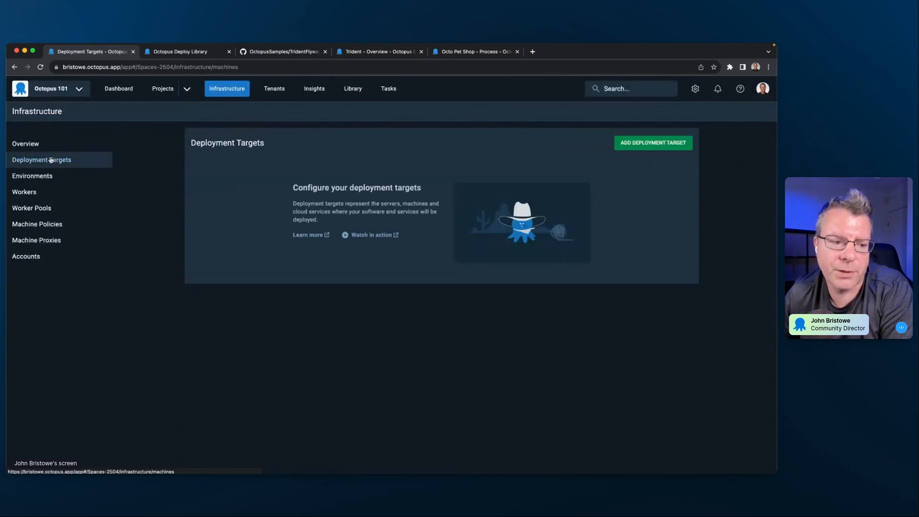
pyautogui.click(649, 144)
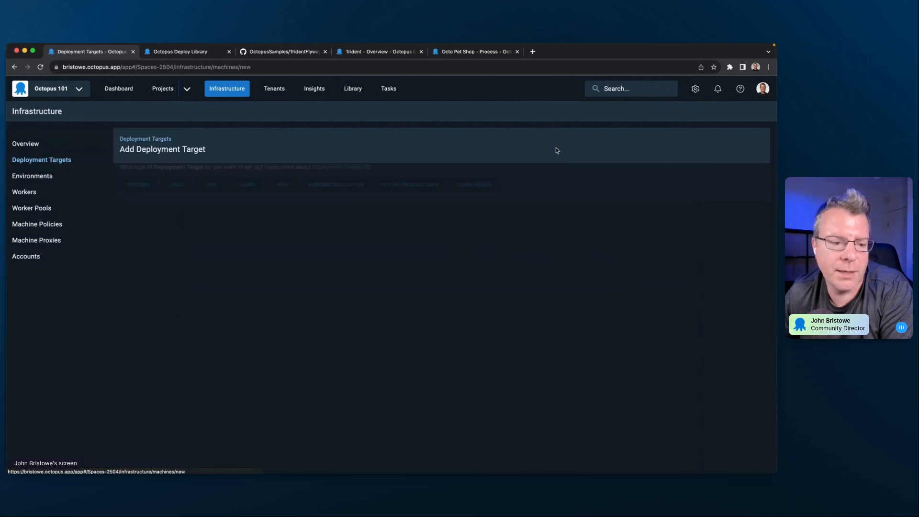
pyautogui.click(138, 184)
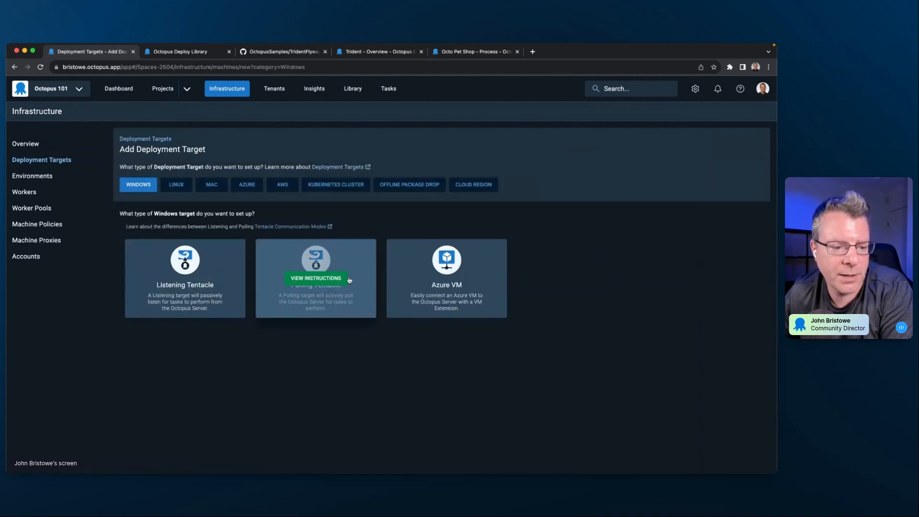
pyautogui.click(336, 310)
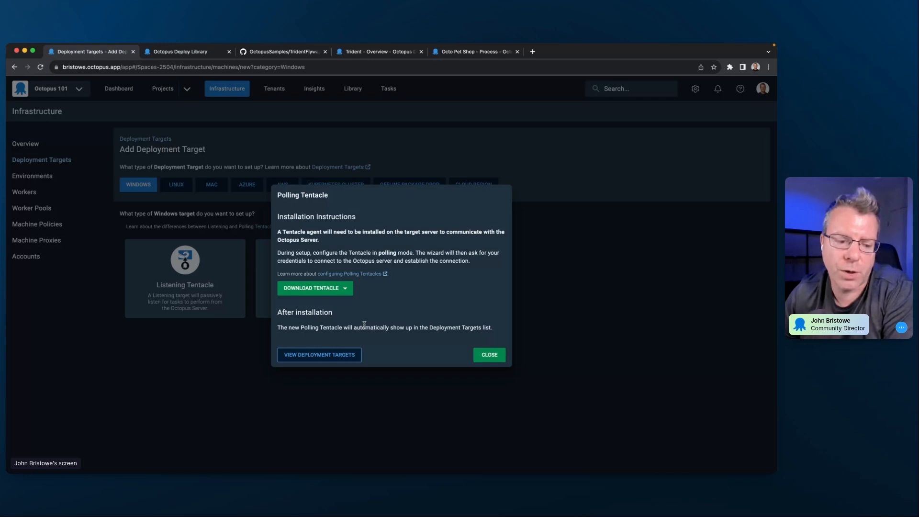
pyautogui.click(489, 355)
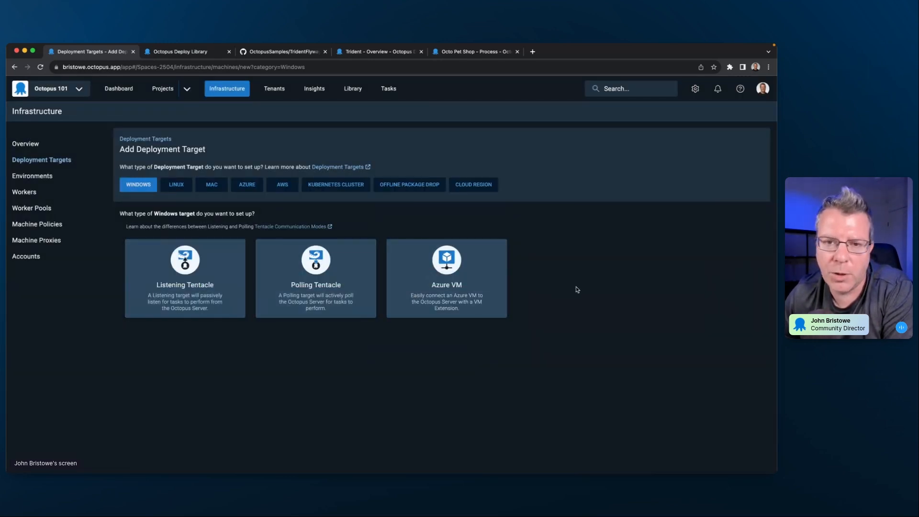
# - Review the deployment target options offered for Linux, Mac, Azure and AWS
pyautogui.click(179, 189)
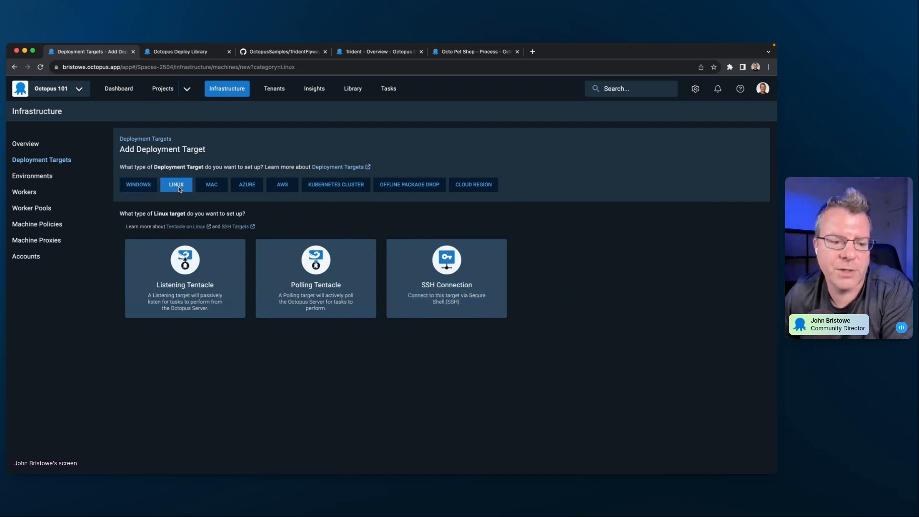
pyautogui.click(211, 191)
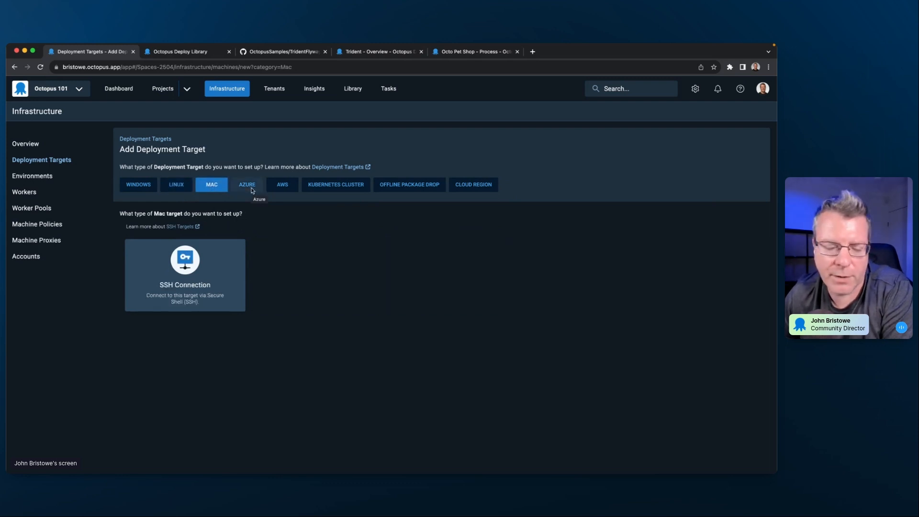
pyautogui.click(252, 191)
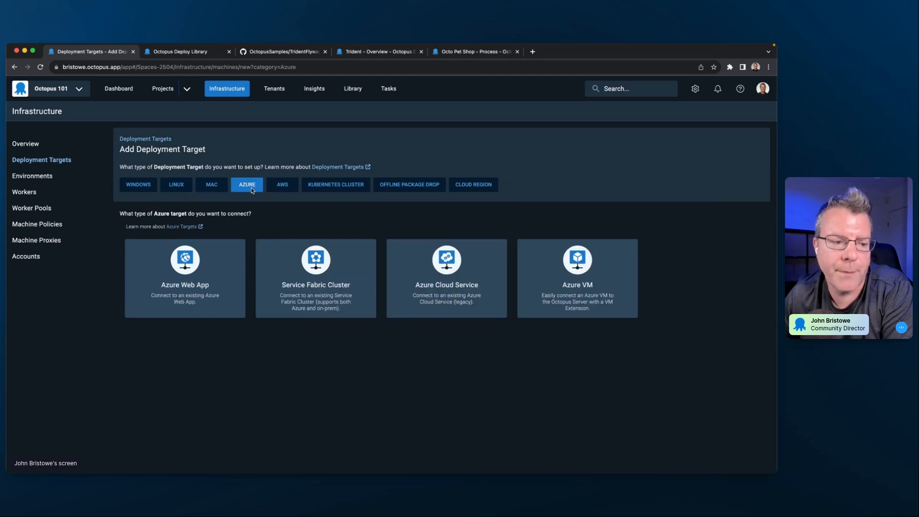
pyautogui.click(280, 189)
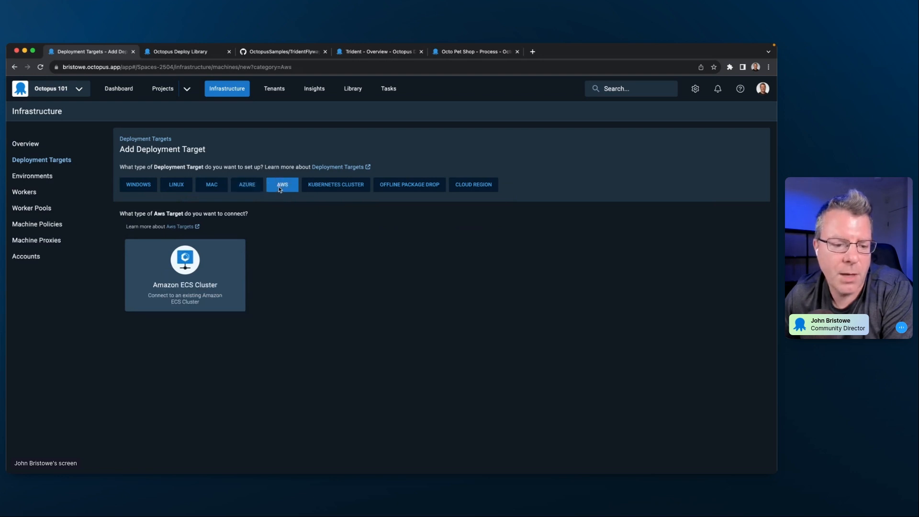
# - Examine the three Kubernetes Cluster target options and the Offline Package Drop target option
pyautogui.click(329, 185)
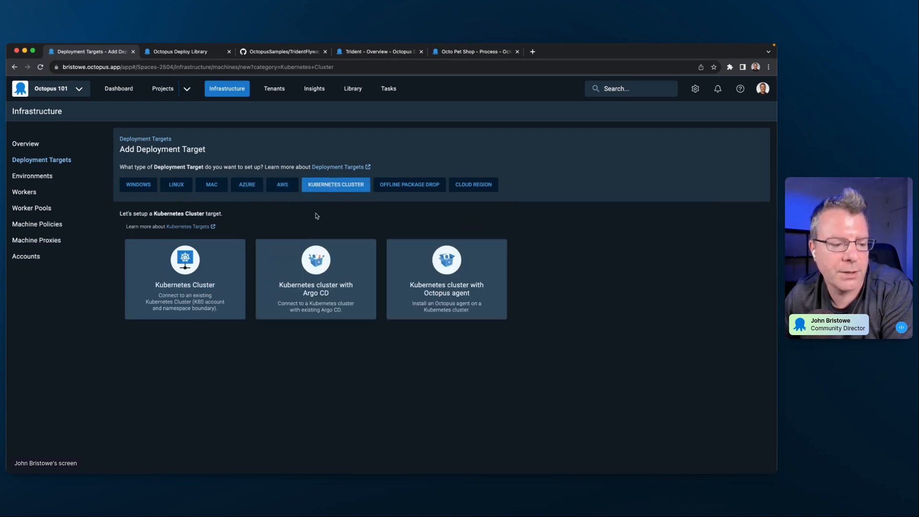
pyautogui.moveTo(210, 311)
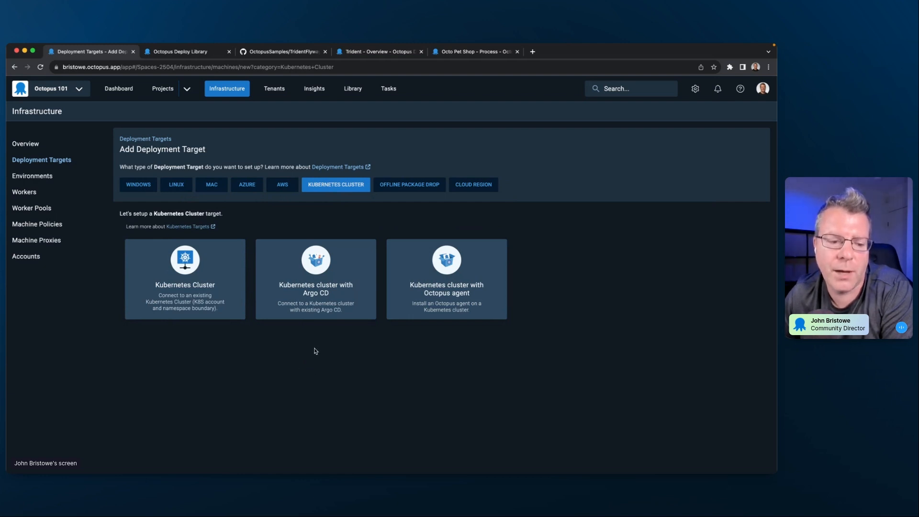
pyautogui.moveTo(302, 320)
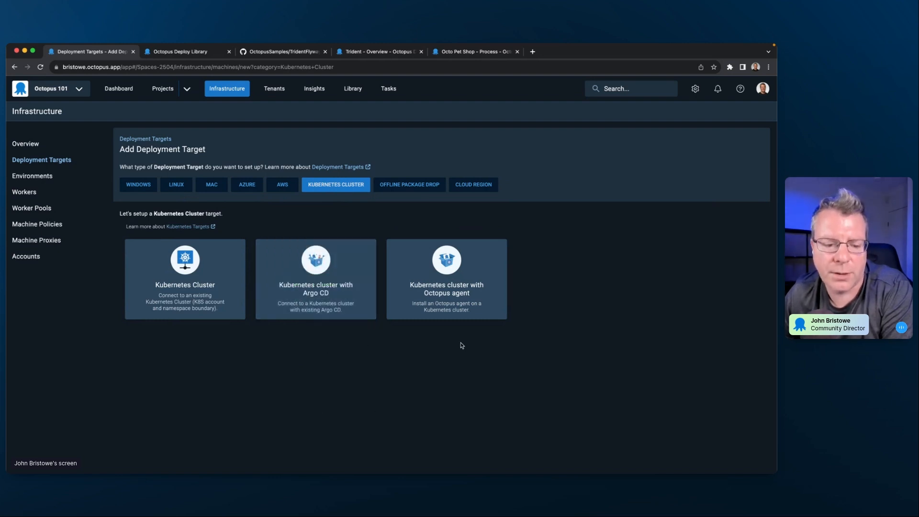
pyautogui.moveTo(473, 318)
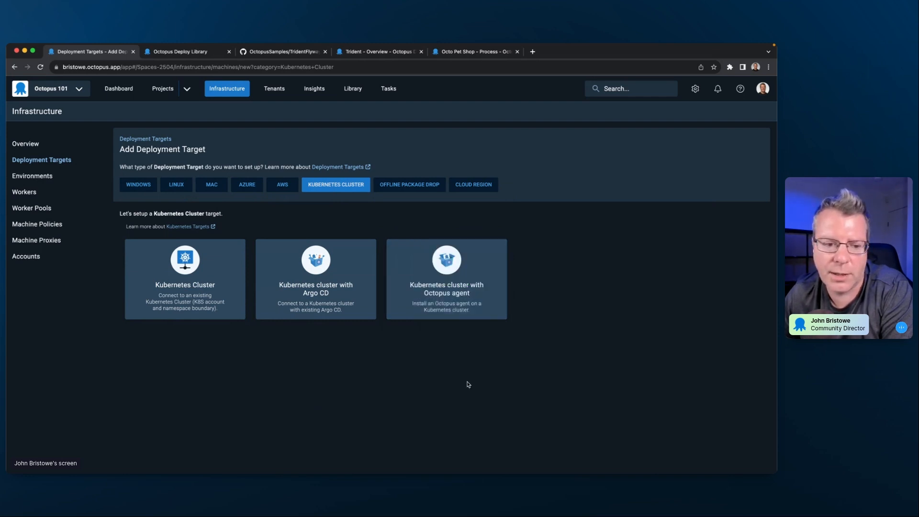
pyautogui.click(391, 184)
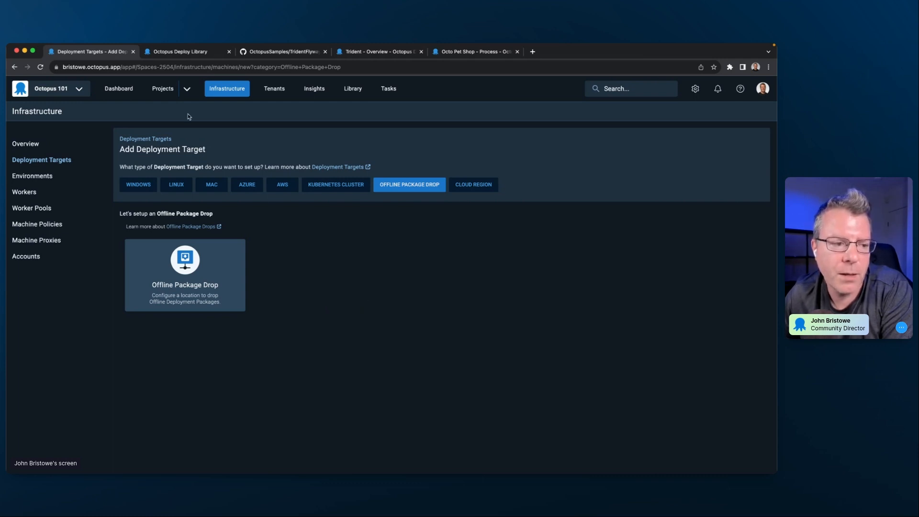
# - Return to the Octopus 101 dashboard and view the list of available spaces, closing it without switching
pyautogui.click(119, 91)
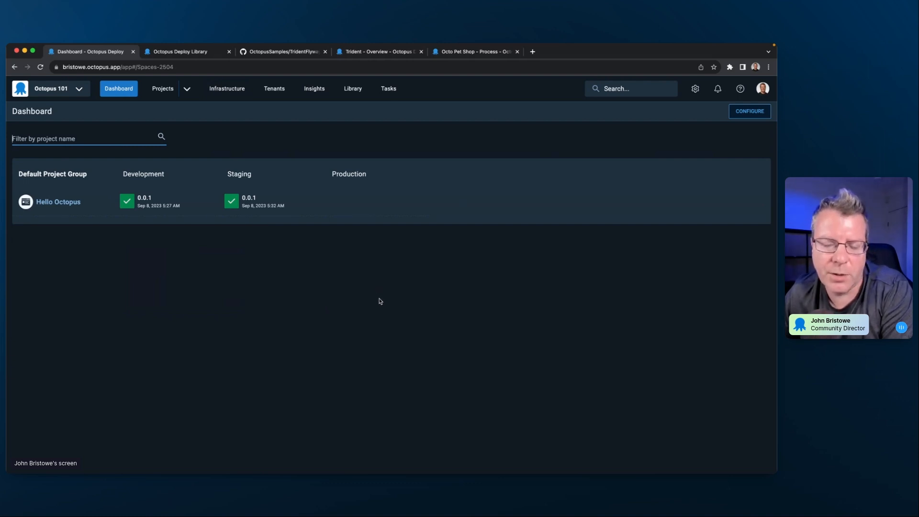
pyautogui.click(78, 88)
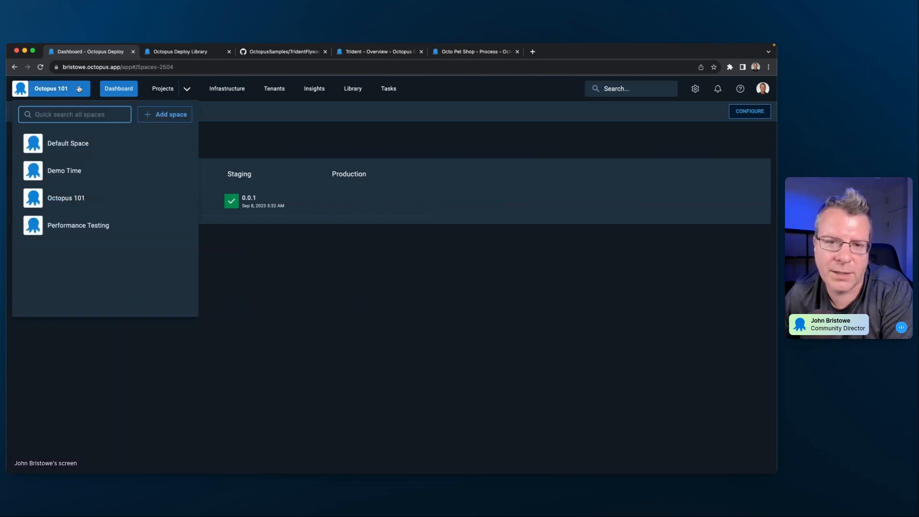
pyautogui.click(79, 89)
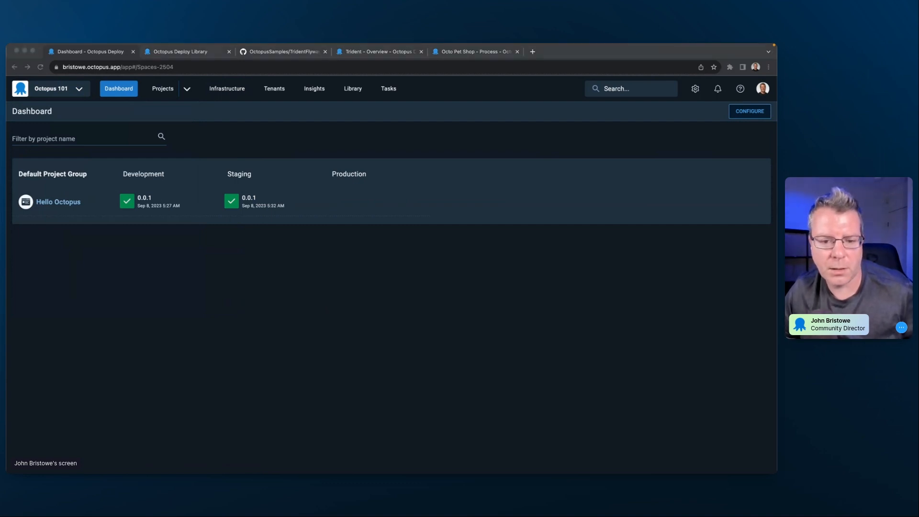
pyautogui.press('super+Tab')
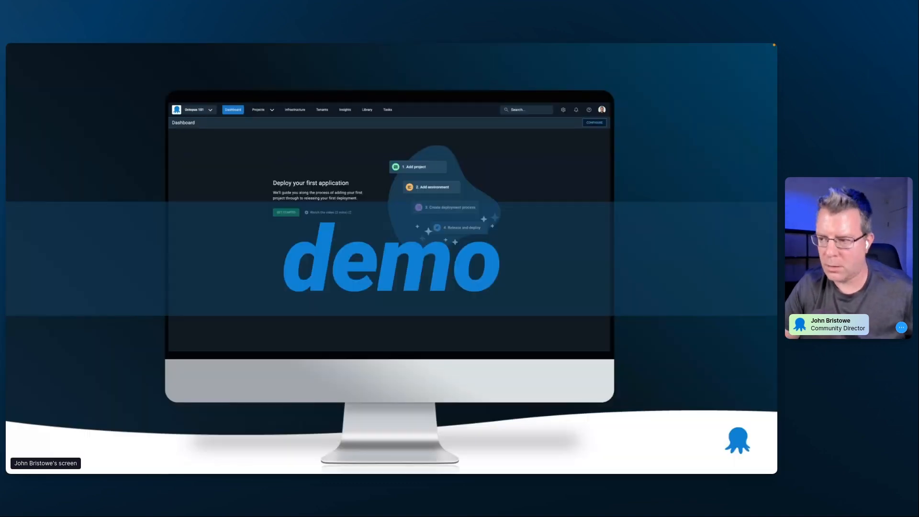
pyautogui.click(698, 466)
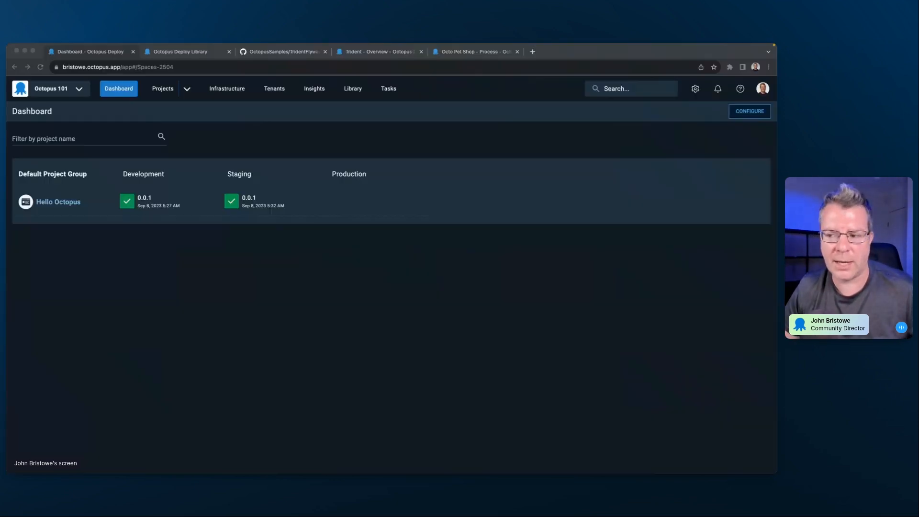
pyautogui.click(187, 300)
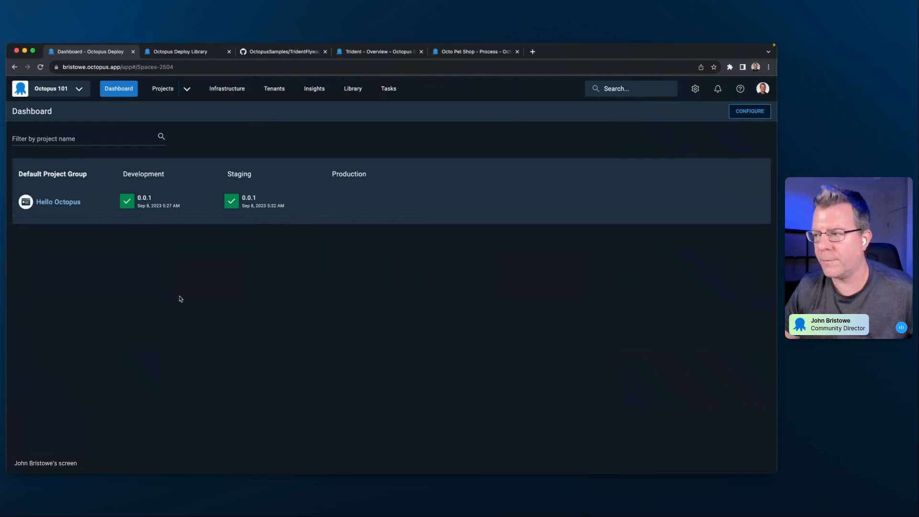
# - Open the OctopusSamples organization on GitHub, passing its single sign-on, and browse the sample repositories
pyautogui.click(257, 52)
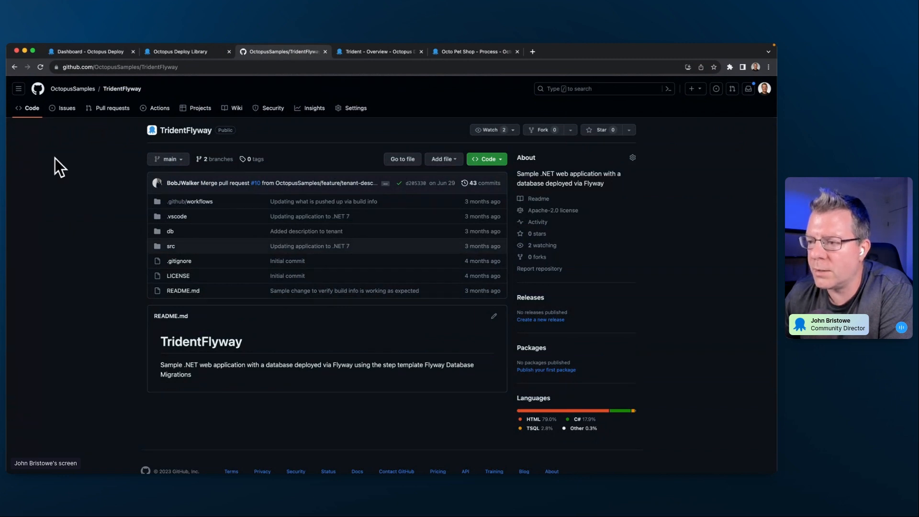
pyautogui.click(68, 90)
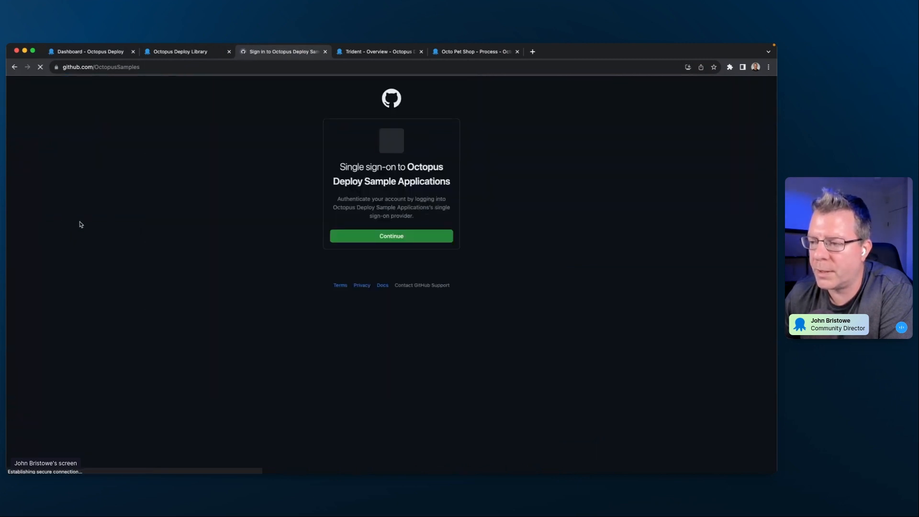
pyautogui.click(381, 242)
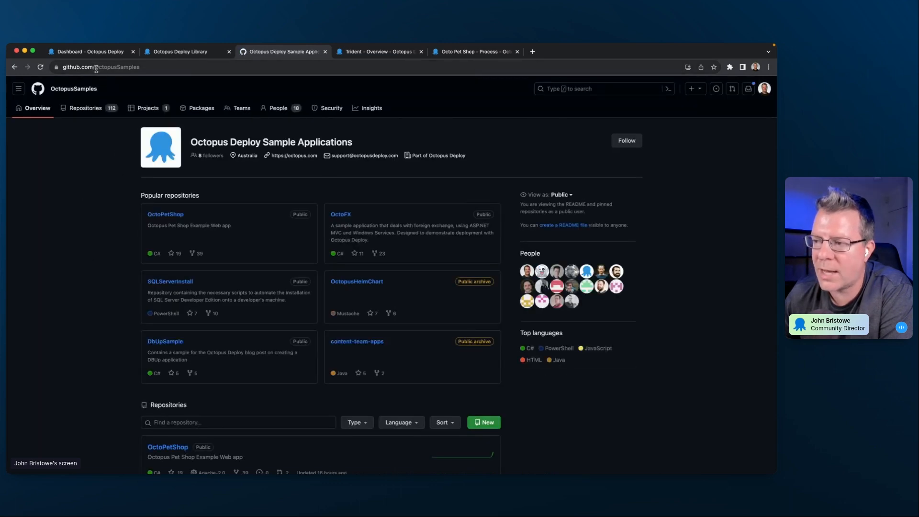
pyautogui.scroll(-5, 101, 223)
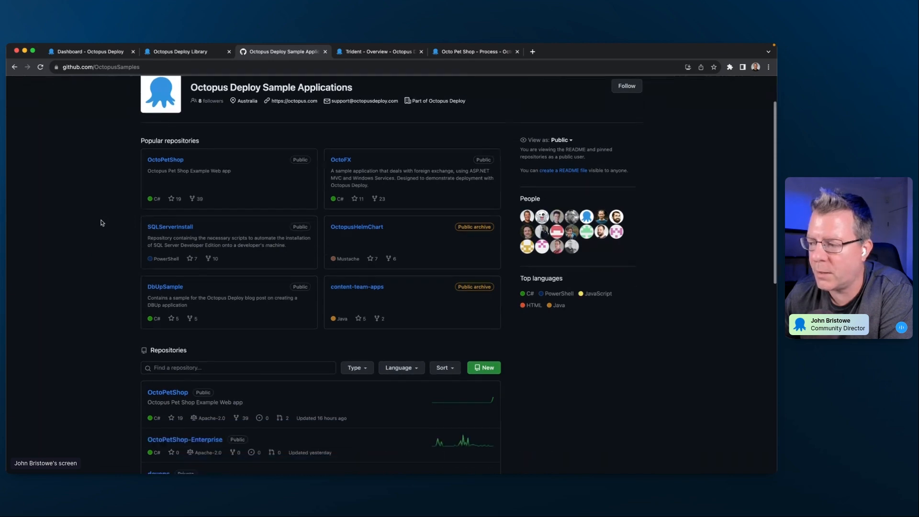
pyautogui.scroll(5, 101, 223)
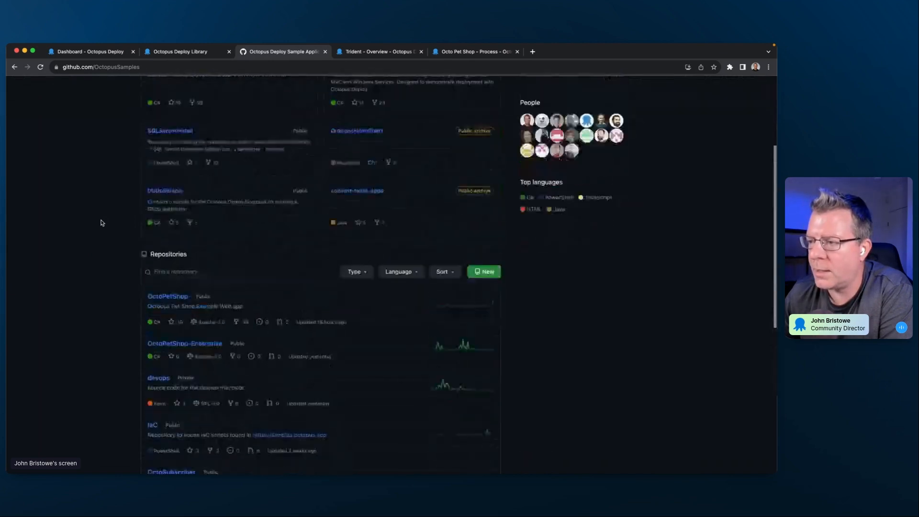
pyautogui.scroll(-15, 101, 217)
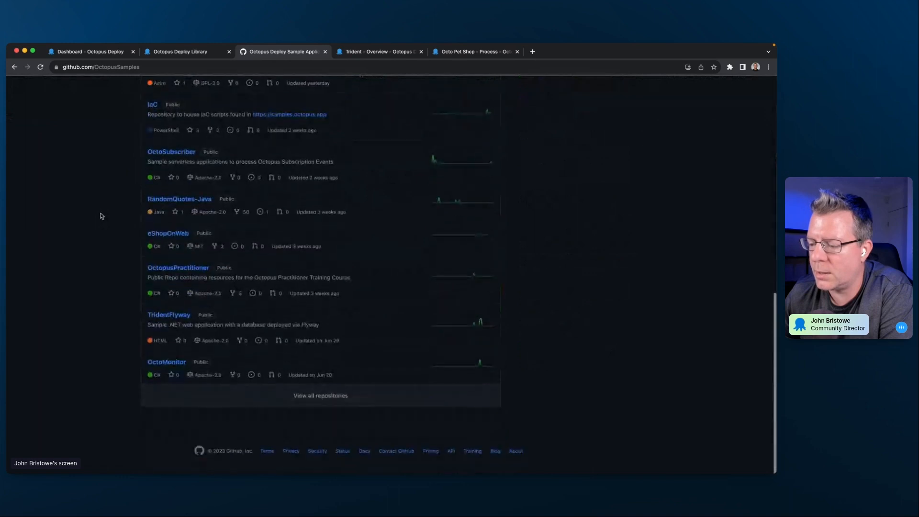
# - Open the build.yml workflow file from the .github/workflows folder of the TridentFlyway repository
pyautogui.click(158, 317)
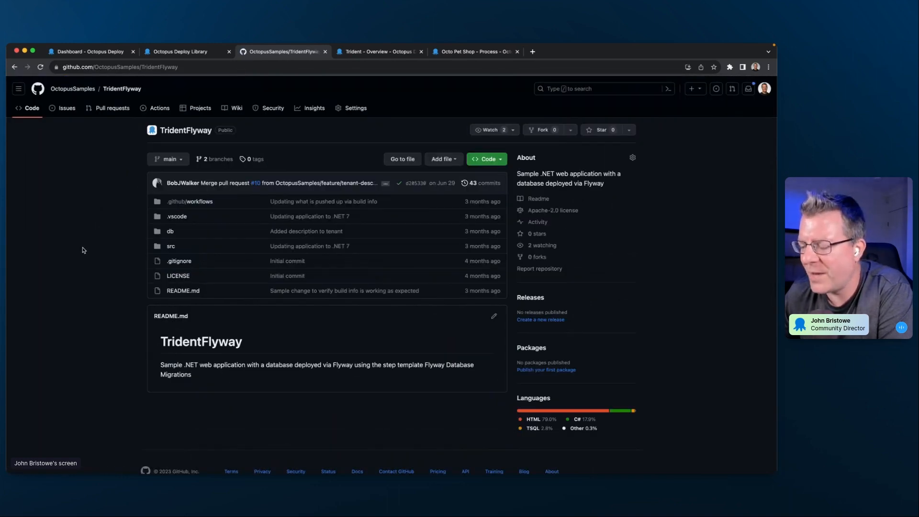
pyautogui.click(197, 203)
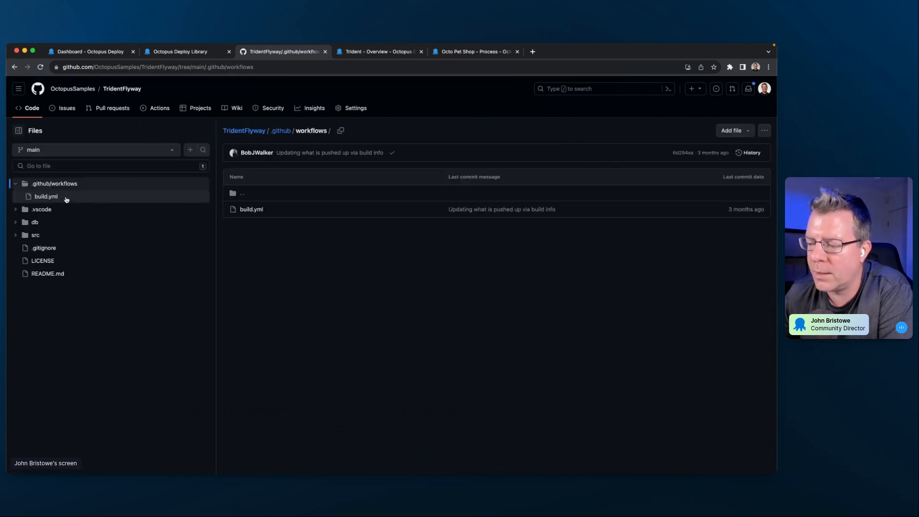
pyautogui.click(67, 200)
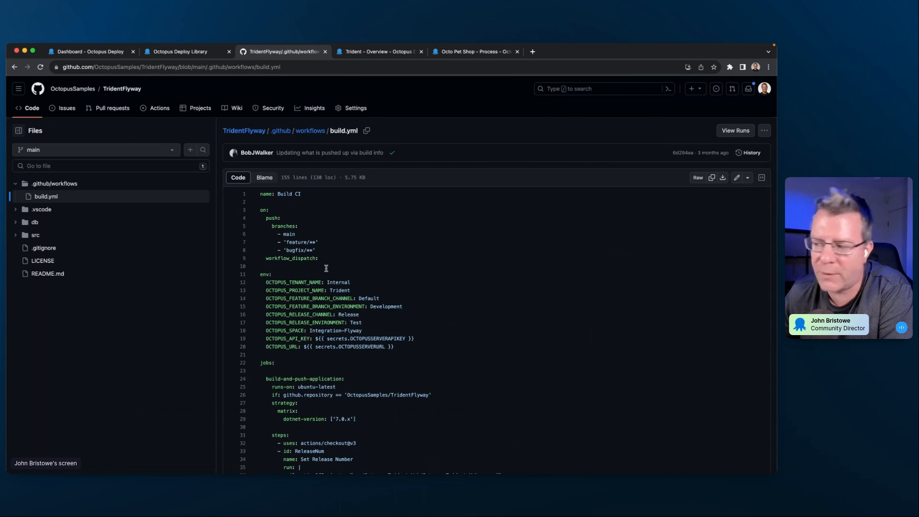
pyautogui.click(356, 274)
pyautogui.press('super+grave')
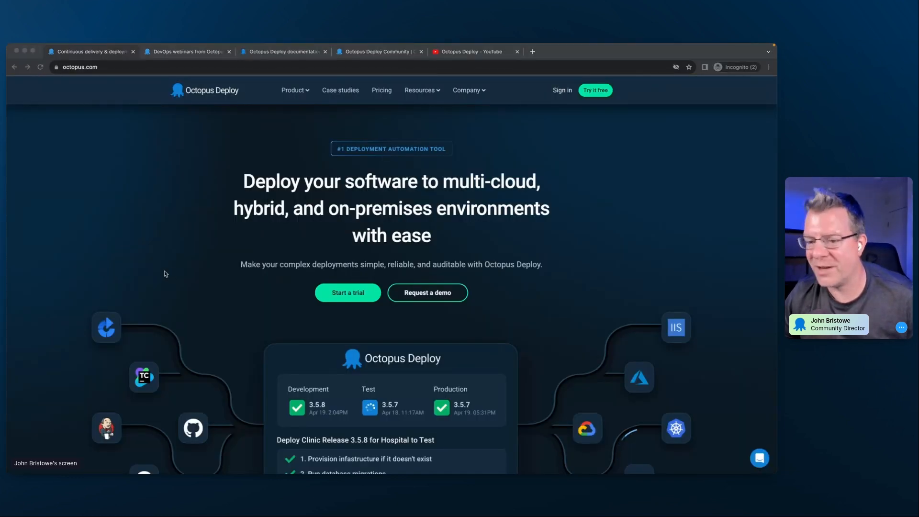
pyautogui.press('super+grave')
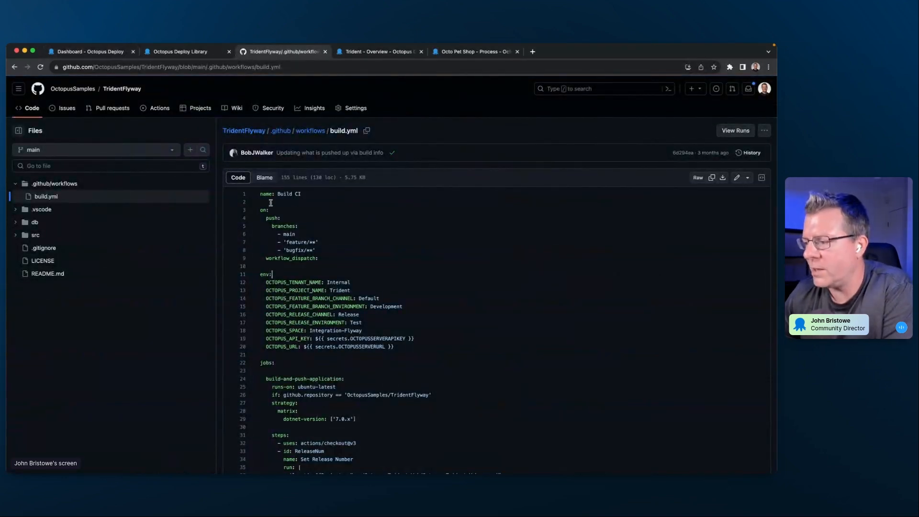
pyautogui.hotkey('ctrl', 'Up')
pyautogui.click(449, 295)
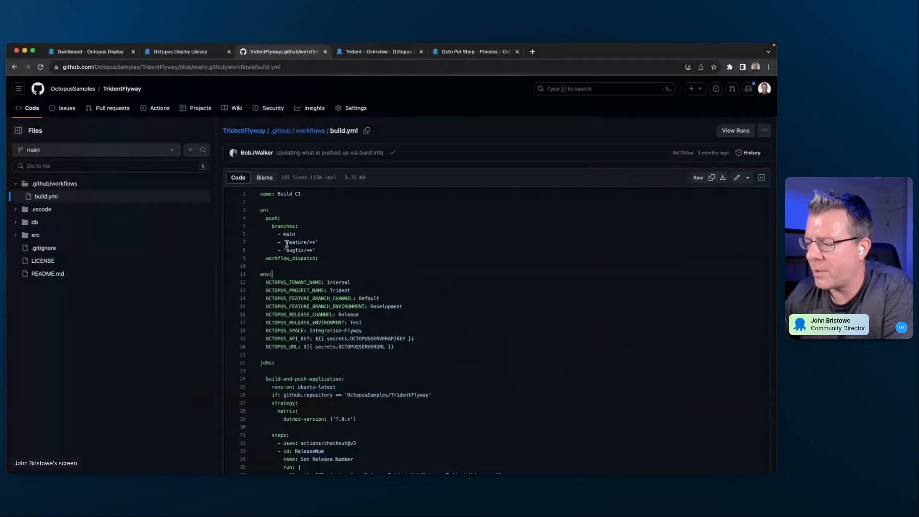
# - Highlight the push branch triggers and the workflow_dispatch trigger in build.yml
pyautogui.moveTo(328, 257); pyautogui.dragTo(254, 219)
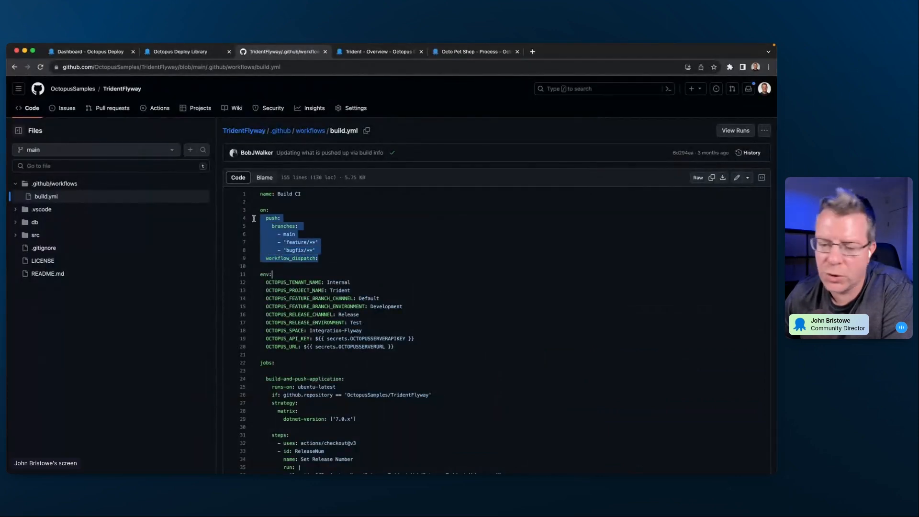
pyautogui.click(398, 248)
pyautogui.moveTo(266, 218); pyautogui.dragTo(339, 252)
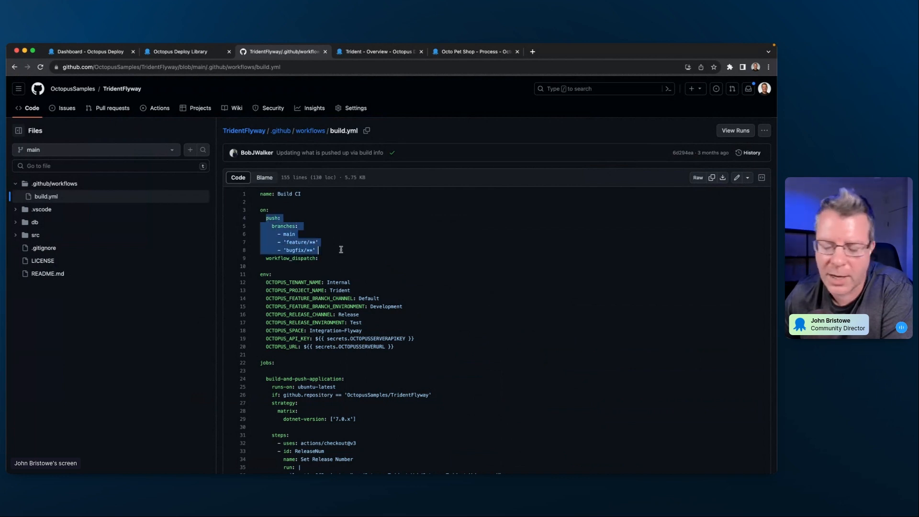
pyautogui.click(334, 265)
pyautogui.moveTo(266, 258); pyautogui.dragTo(317, 258)
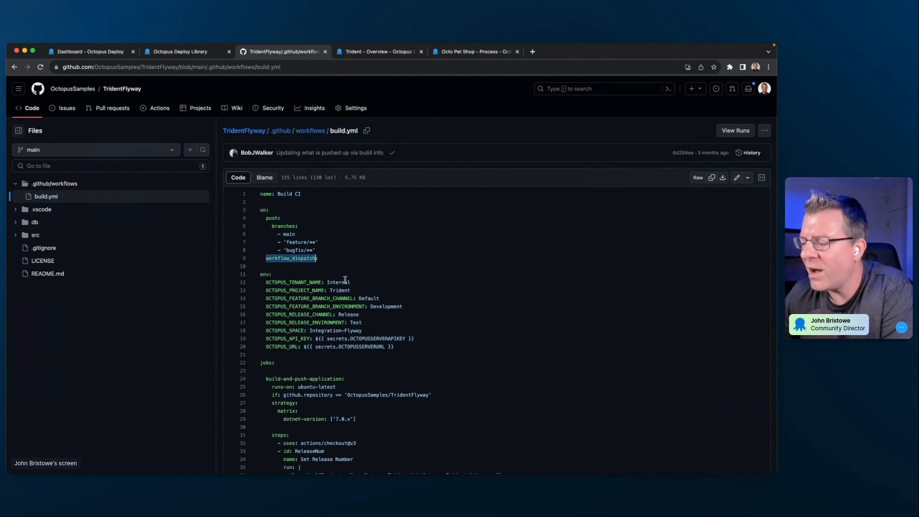
# - Review the build-and-push-application job's steps and highlight OctopusDeploy/create-zip-package-action in the package database step
pyautogui.scroll(-1, 345, 277)
pyautogui.scroll(-5, 344, 279)
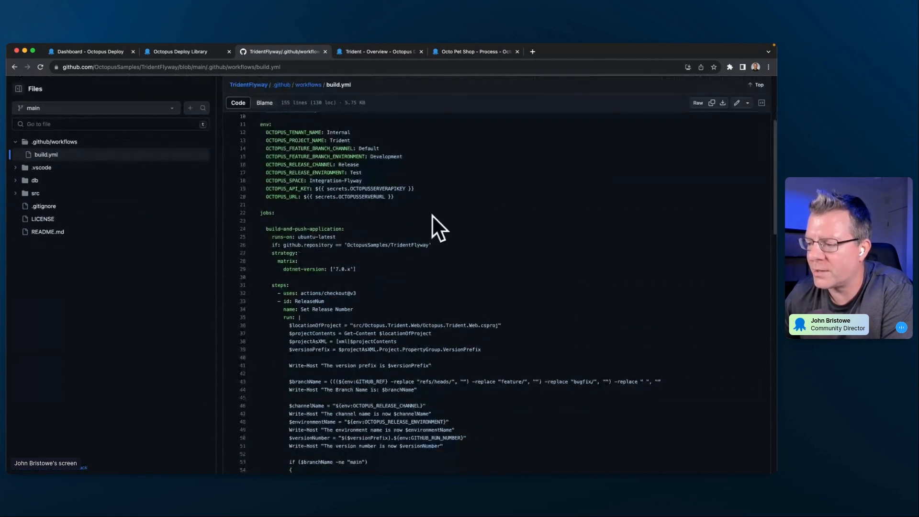
pyautogui.scroll(-15, 368, 246)
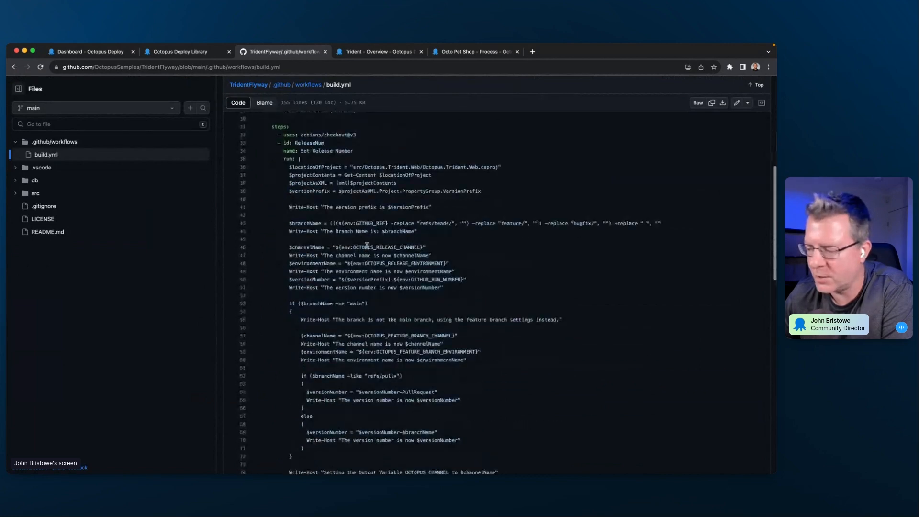
pyautogui.scroll(-9, 367, 246)
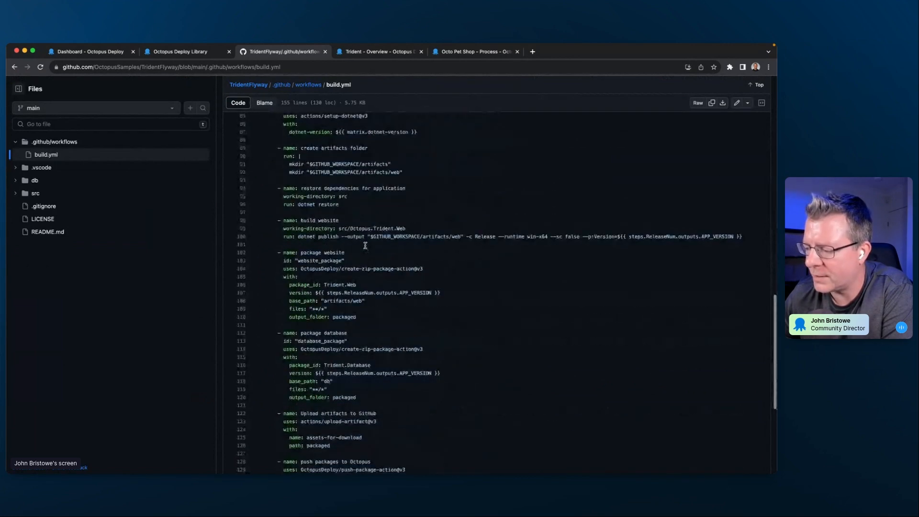
pyautogui.scroll(-1, 363, 246)
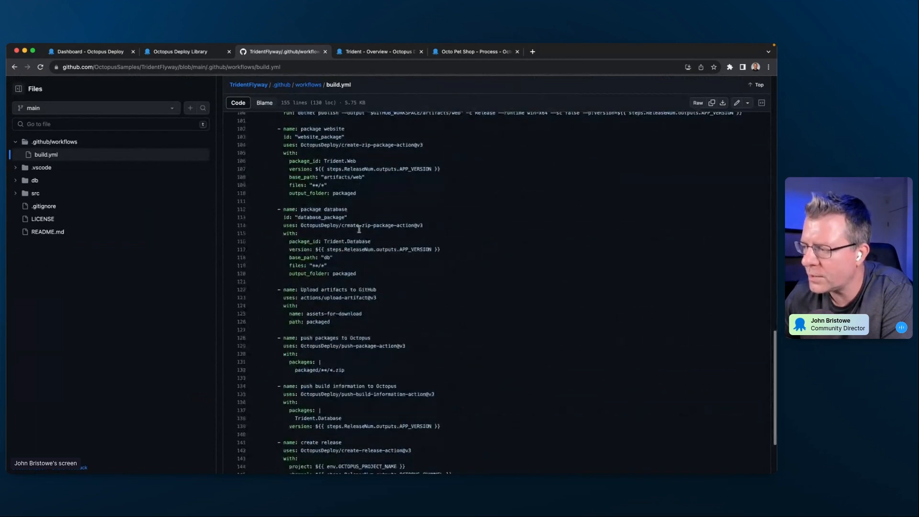
pyautogui.moveTo(301, 226); pyautogui.dragTo(415, 225)
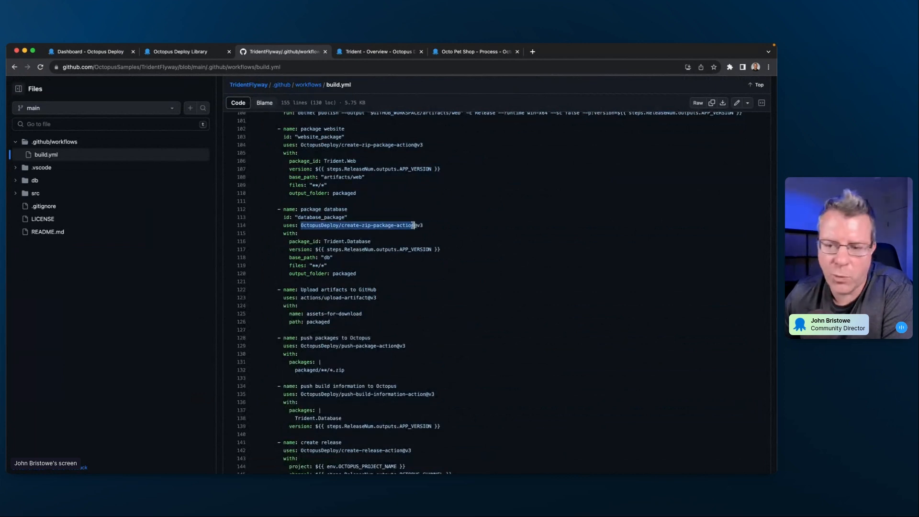
# - Highlight the actions that upload artifacts to GitHub, push packages to Octopus and push build information to Octopus
pyautogui.scroll(-4, 383, 249)
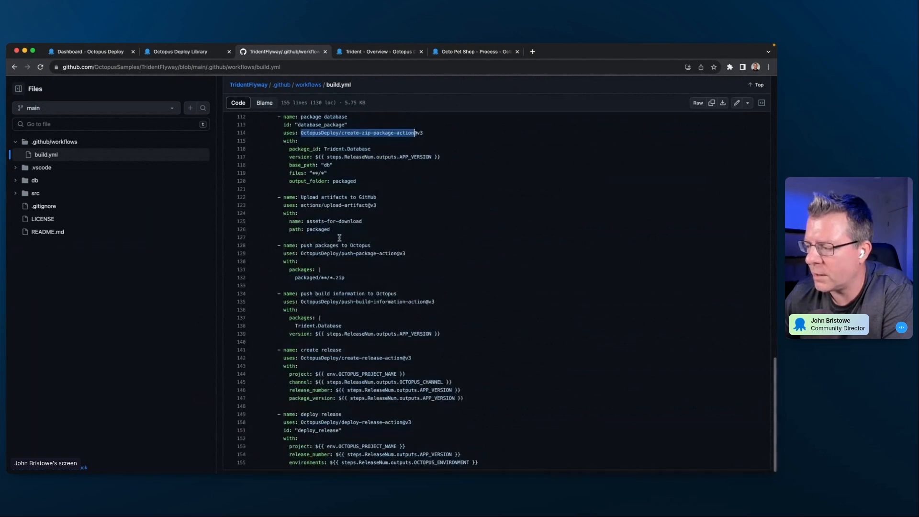
pyautogui.moveTo(301, 205); pyautogui.dragTo(367, 205)
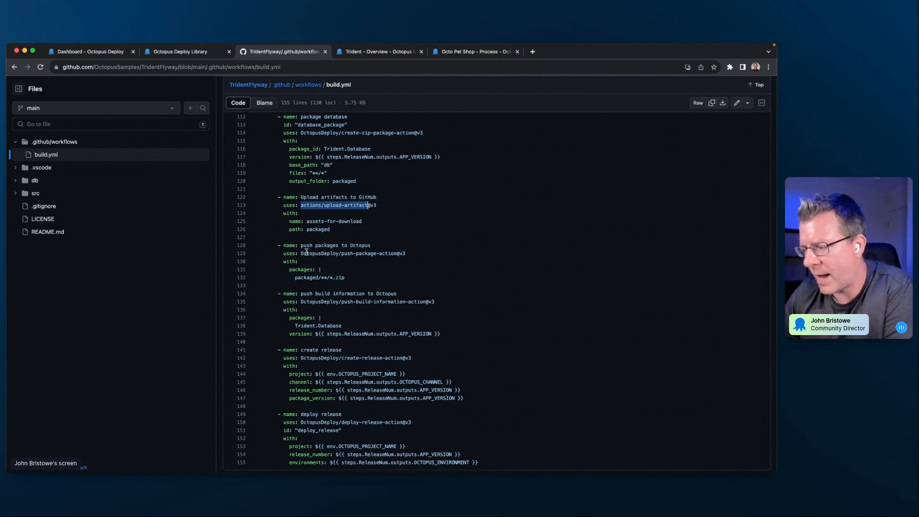
pyautogui.moveTo(302, 253); pyautogui.dragTo(401, 257)
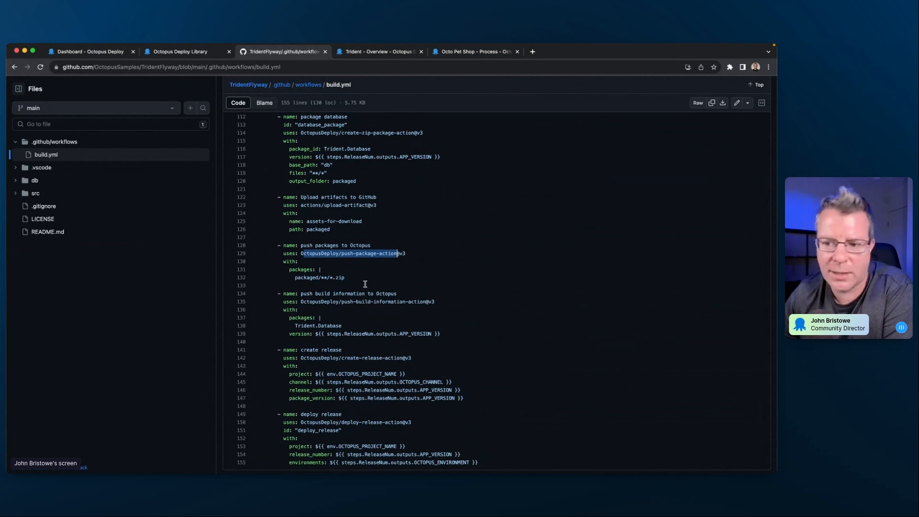
pyautogui.scroll(-1, 378, 306)
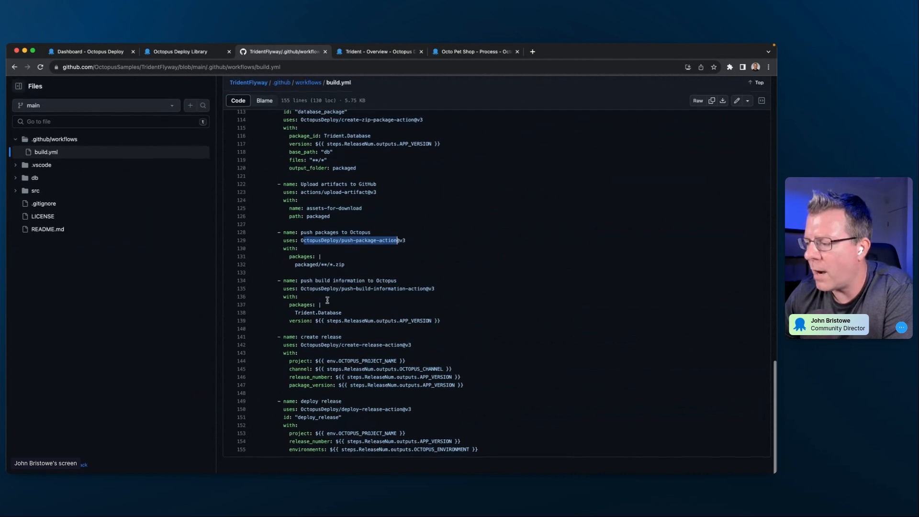
pyautogui.moveTo(301, 291); pyautogui.dragTo(427, 290)
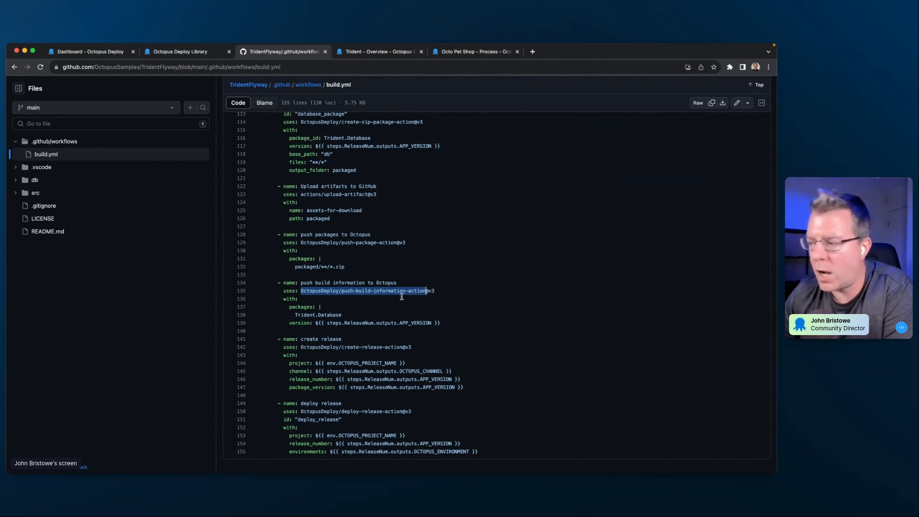
pyautogui.click(350, 312)
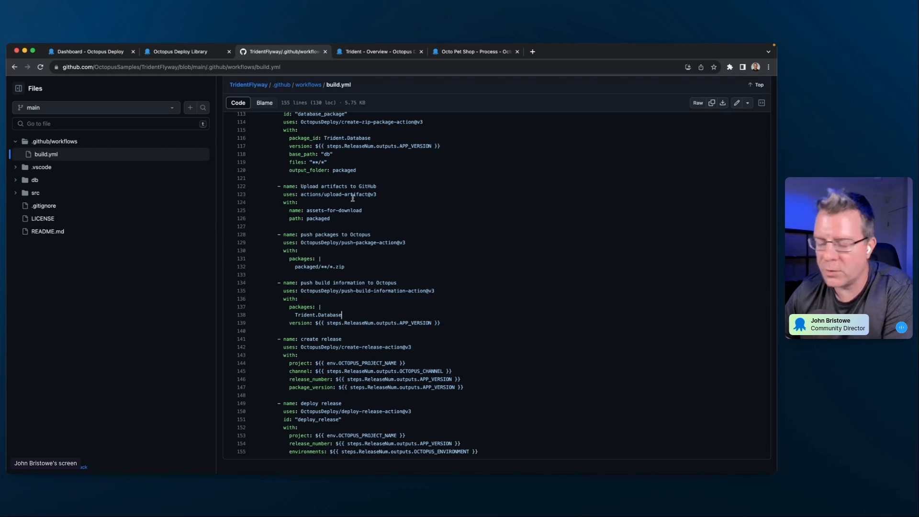
# - Open github.com/marketplace in a new browser tab and search the marketplace for octopus
pyautogui.press('super+t')
pyautogui.write('gith')
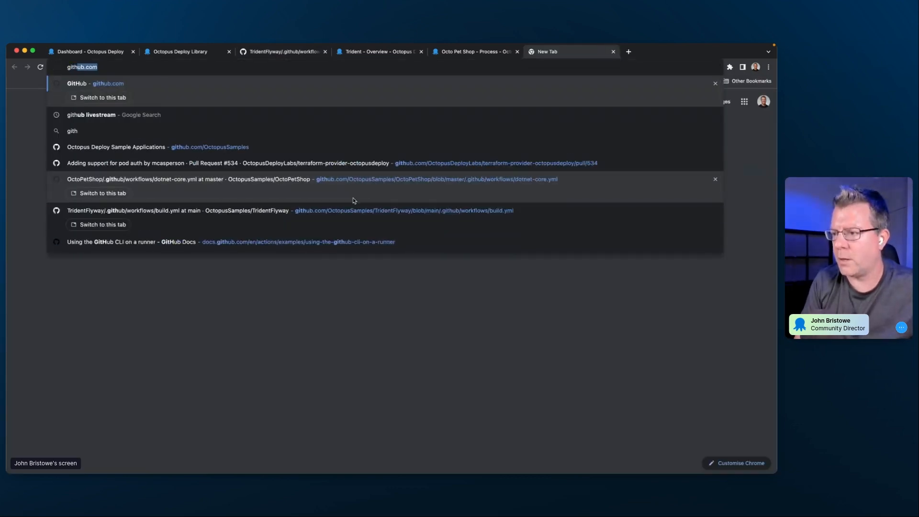
pyautogui.write('ub.com/')
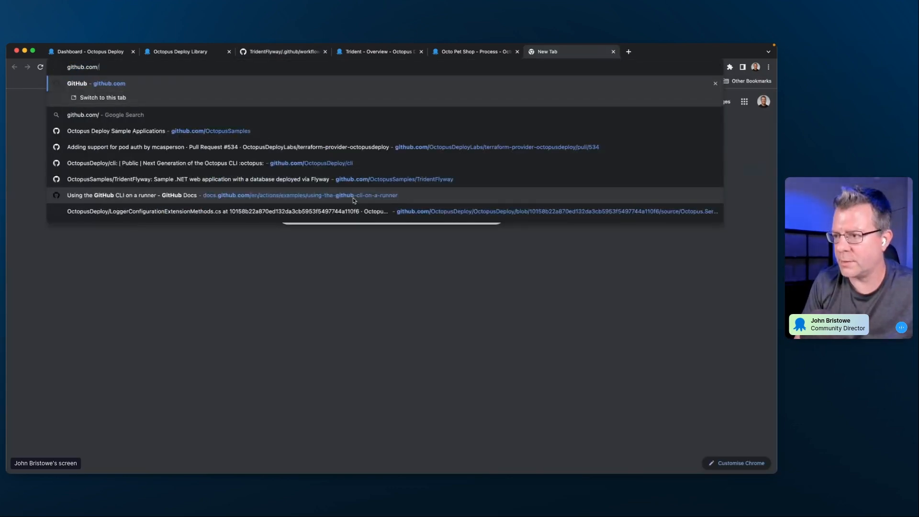
pyautogui.write('marketplace')
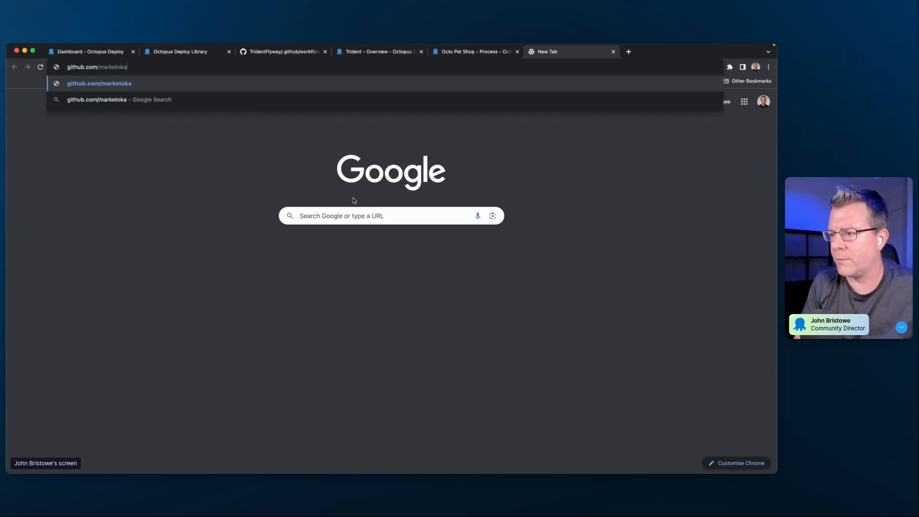
pyautogui.press('Return')
pyautogui.click(333, 235)
pyautogui.write('octopus')
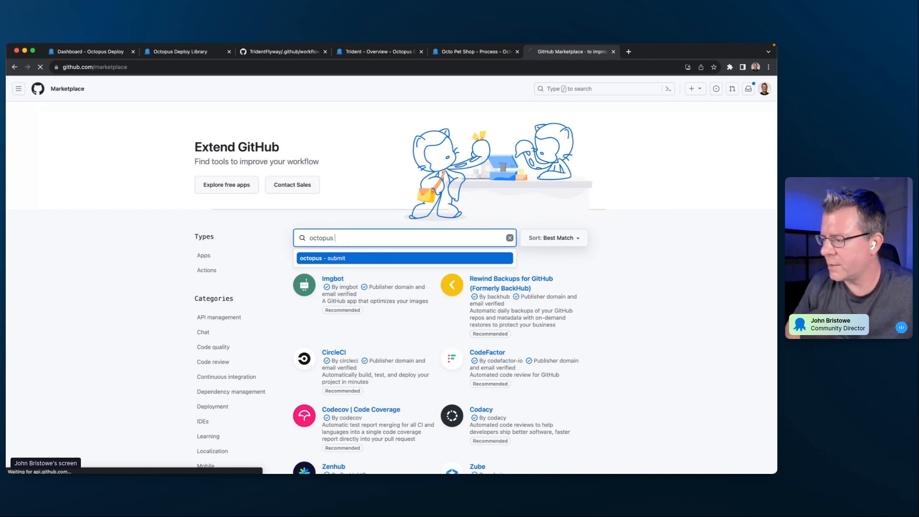
pyautogui.press('Return')
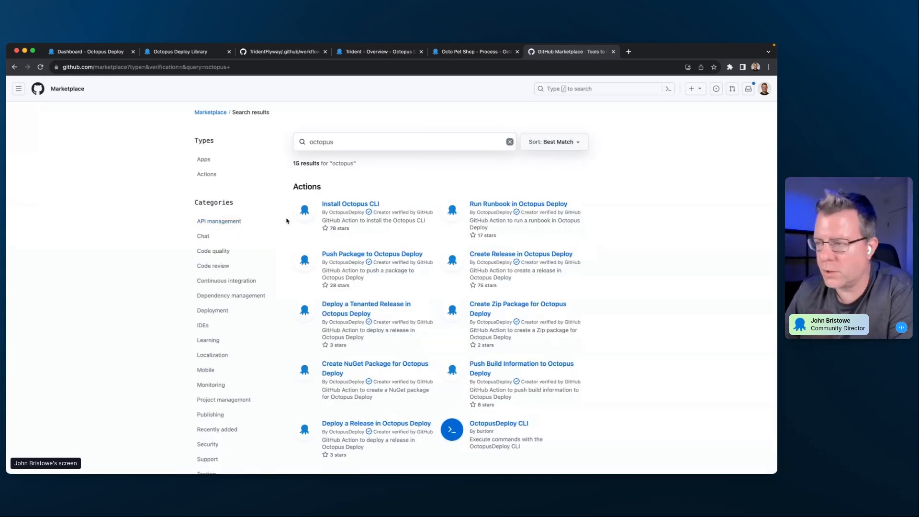
# - Return to the build.yml workflow file and look back over its packaging steps up to the beginning of the file
pyautogui.click(273, 53)
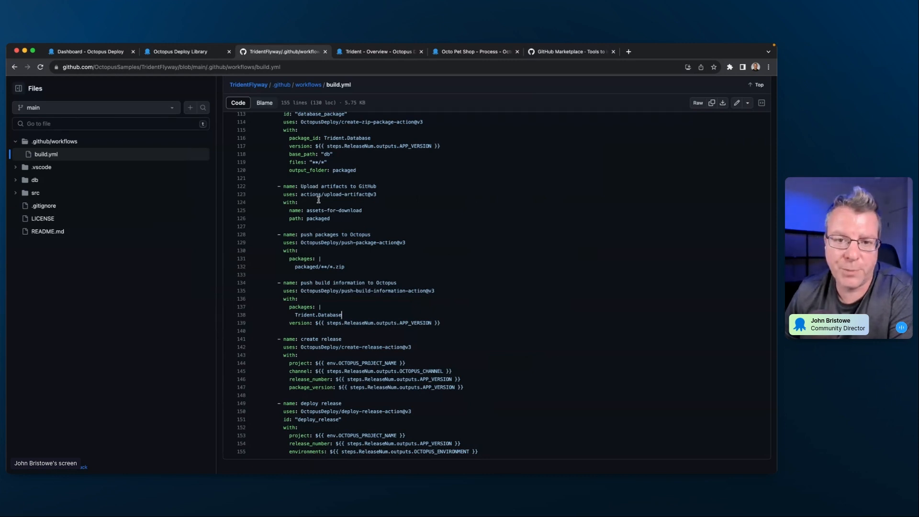
pyautogui.scroll(8, 318, 200)
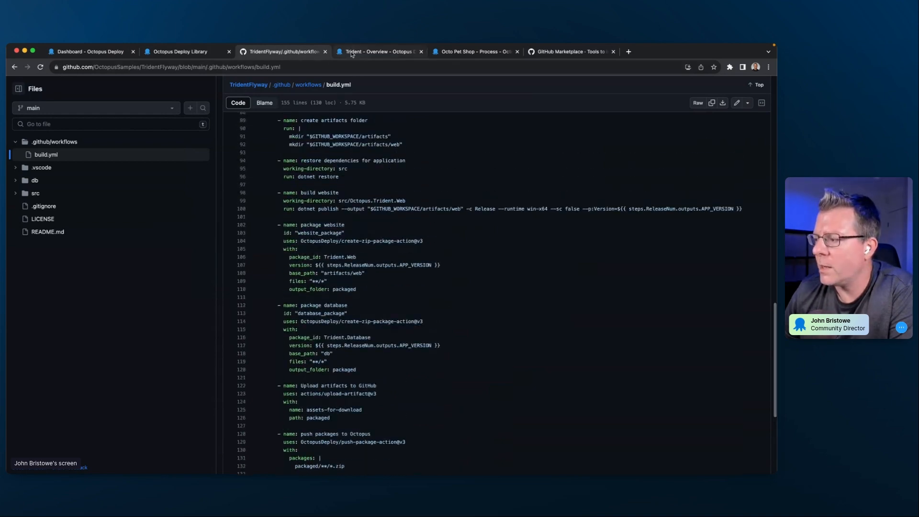
pyautogui.scroll(15, 301, 247)
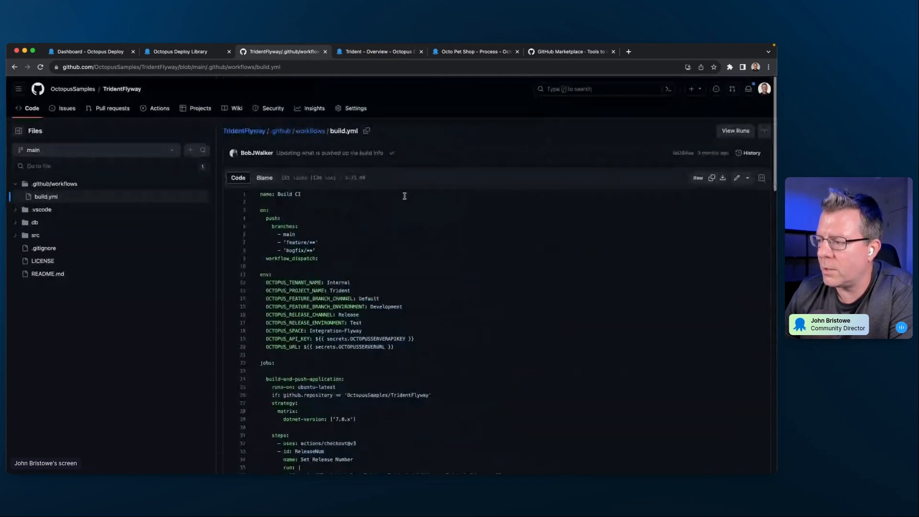
# - Open the Trident project's deployment process in Octopus Deploy and review its steps, from Calculate Deployment Mode to Deploy Trident Website
pyautogui.click(378, 51)
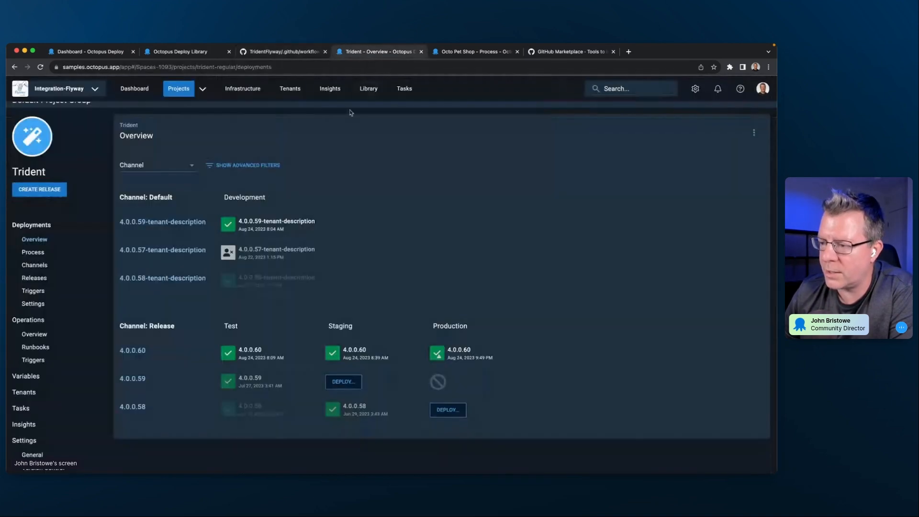
pyautogui.scroll(1, 365, 162)
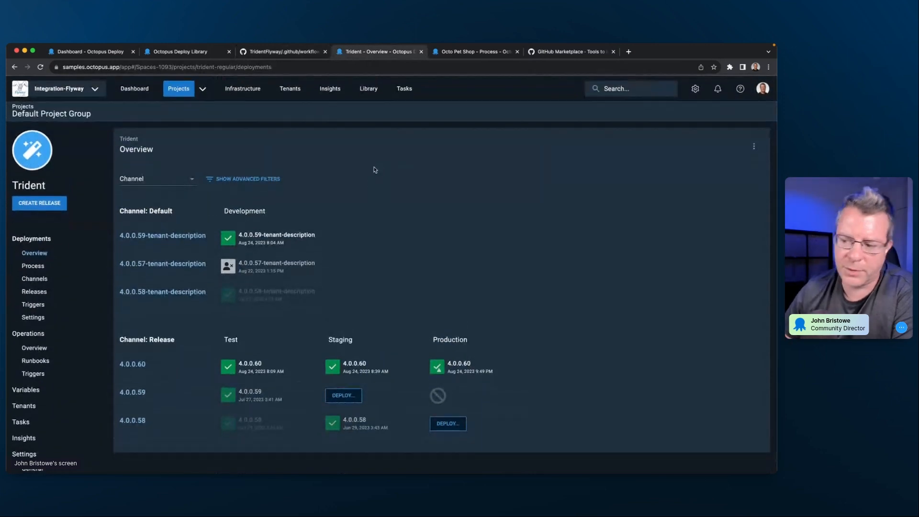
pyautogui.click(53, 270)
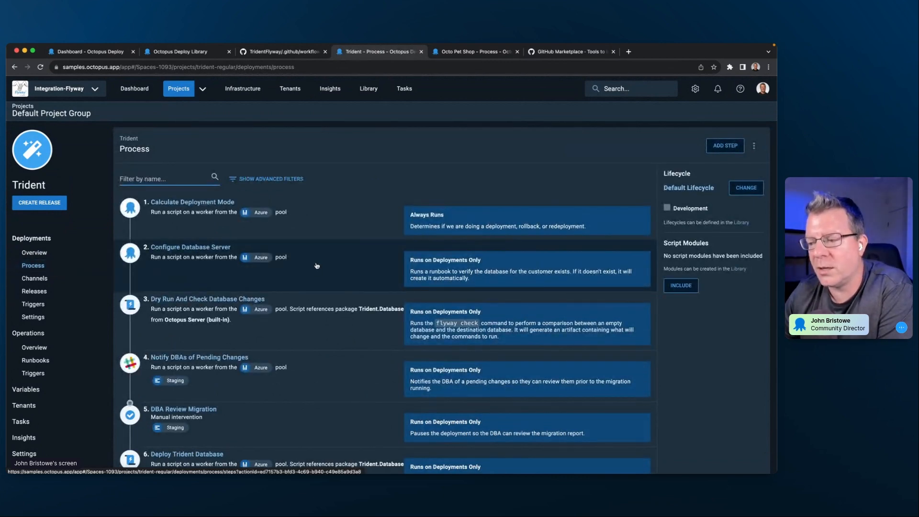
pyautogui.scroll(-3, 301, 298)
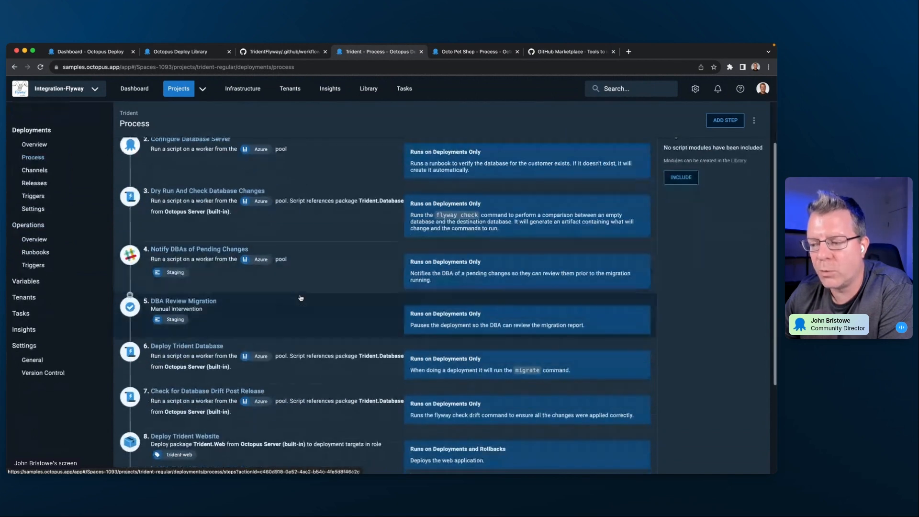
pyautogui.scroll(3, 302, 272)
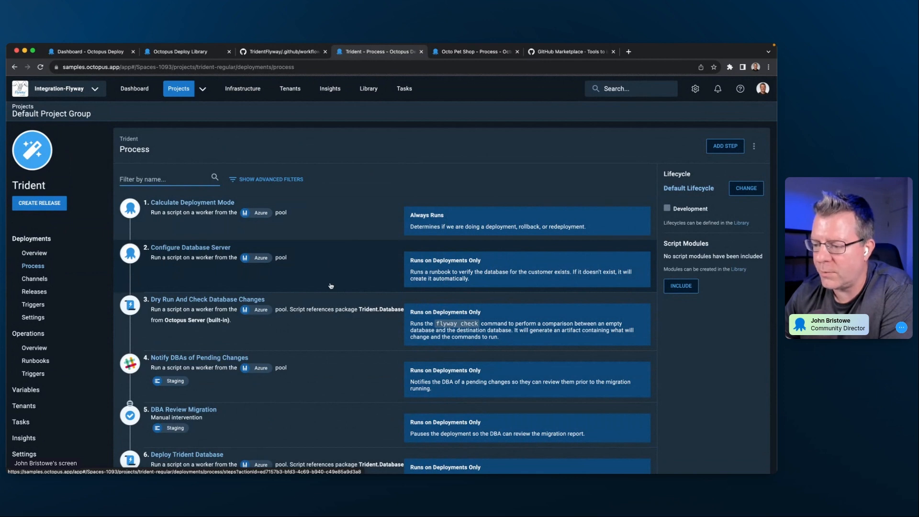
pyautogui.scroll(-2, 330, 286)
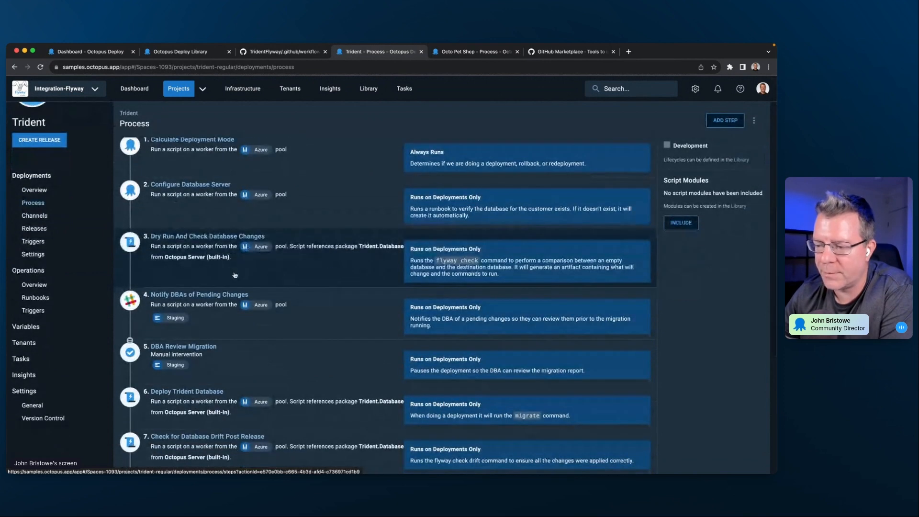
pyautogui.scroll(-2, 234, 274)
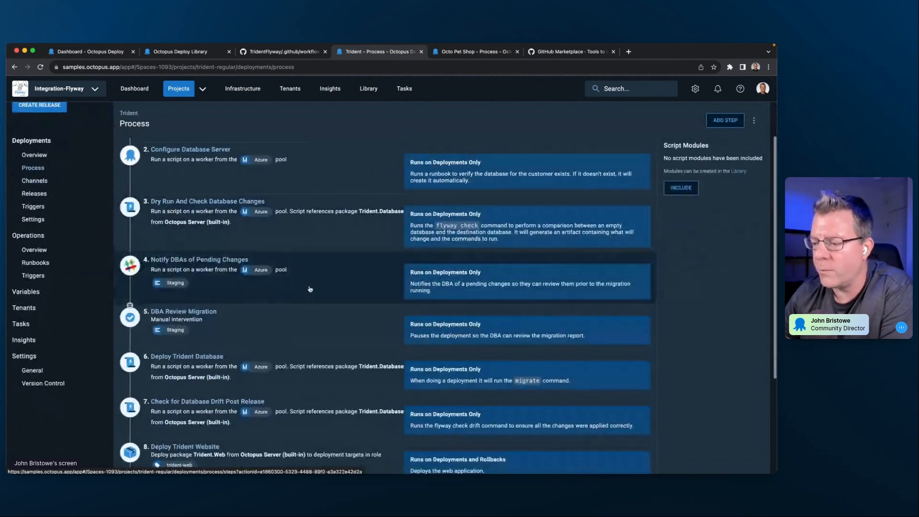
# - Open the Notify DBAs of Pending Changes step, highlight DBAs in its title, and open the DBA Review Migration step
pyautogui.click(309, 287)
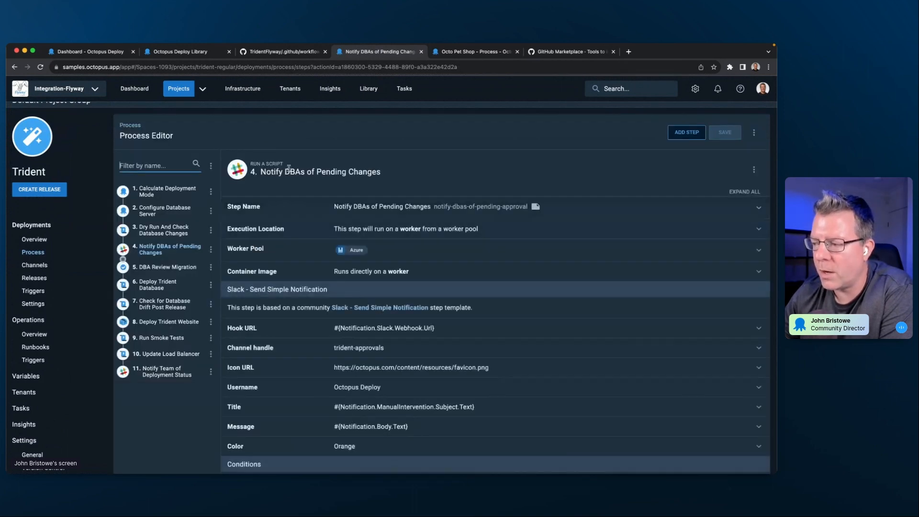
pyautogui.moveTo(281, 171); pyautogui.dragTo(303, 171)
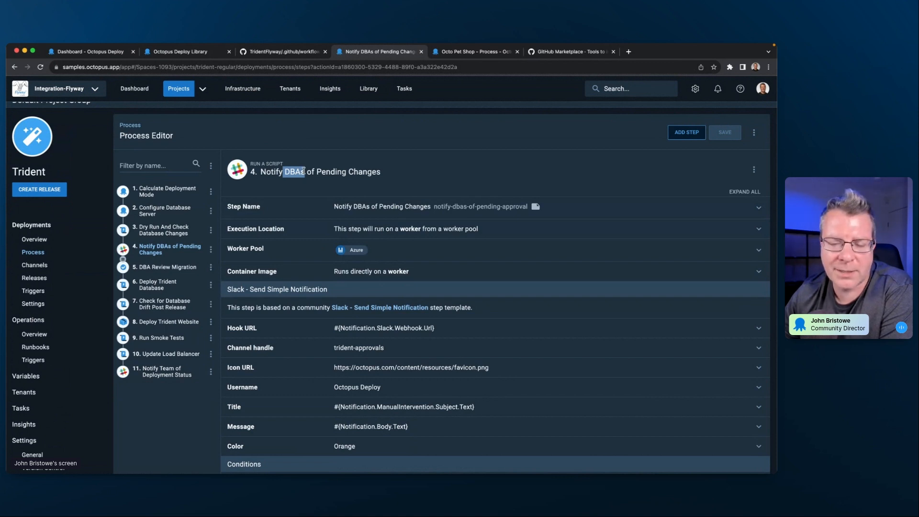
pyautogui.click(303, 171)
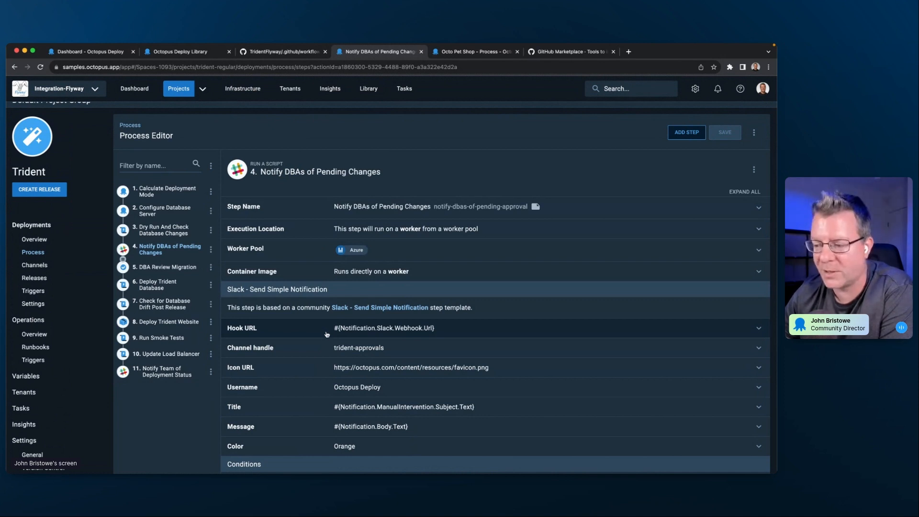
pyautogui.click(144, 268)
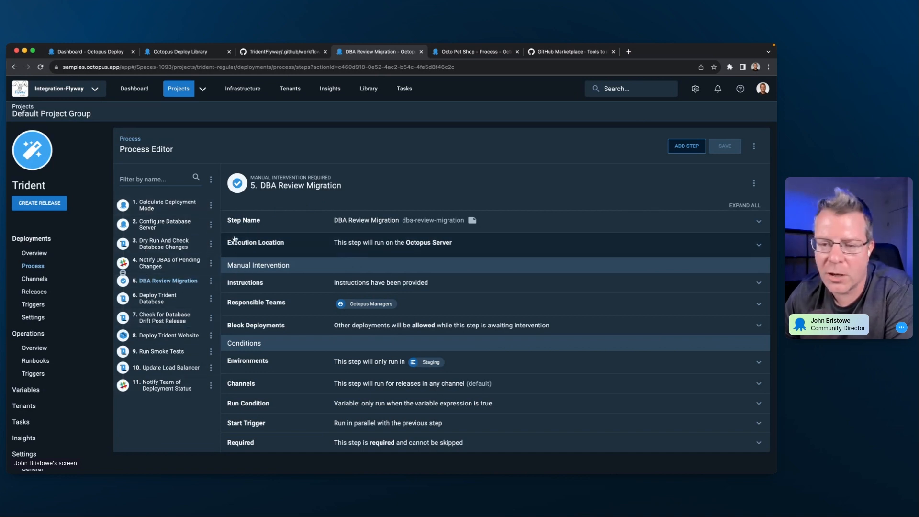
# - Review the environment variables and release number script in build.yml on GitHub, and return to the DBA Review Migration step in Octopus Deploy
pyautogui.click(287, 55)
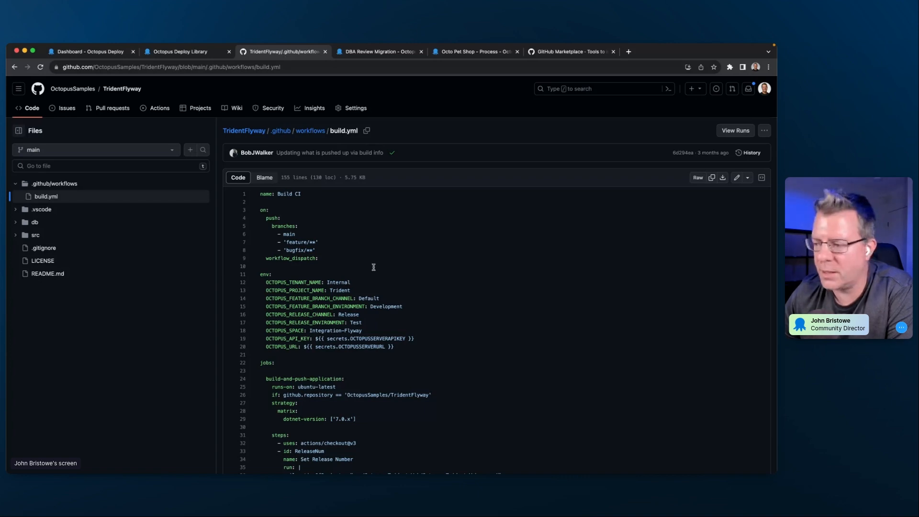
pyautogui.scroll(-5, 375, 287)
pyautogui.scroll(-5, 375, 286)
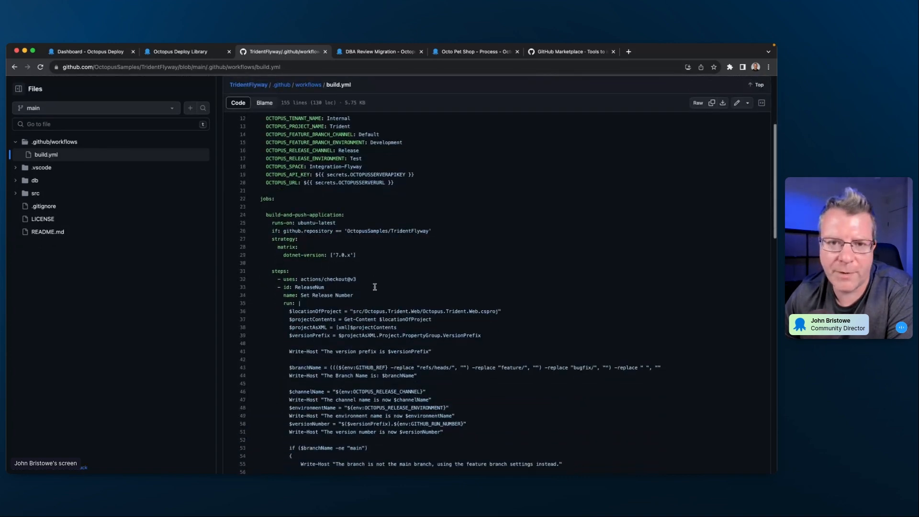
pyautogui.scroll(15, 359, 216)
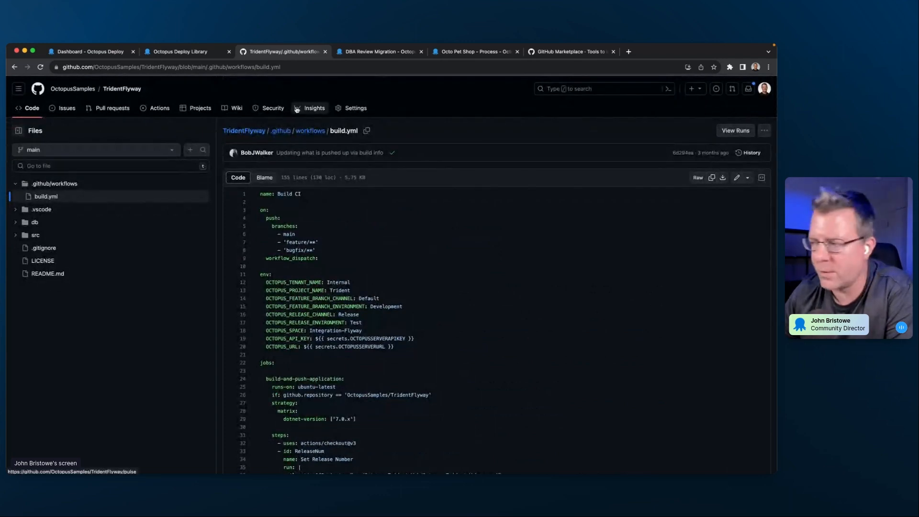
pyautogui.click(362, 55)
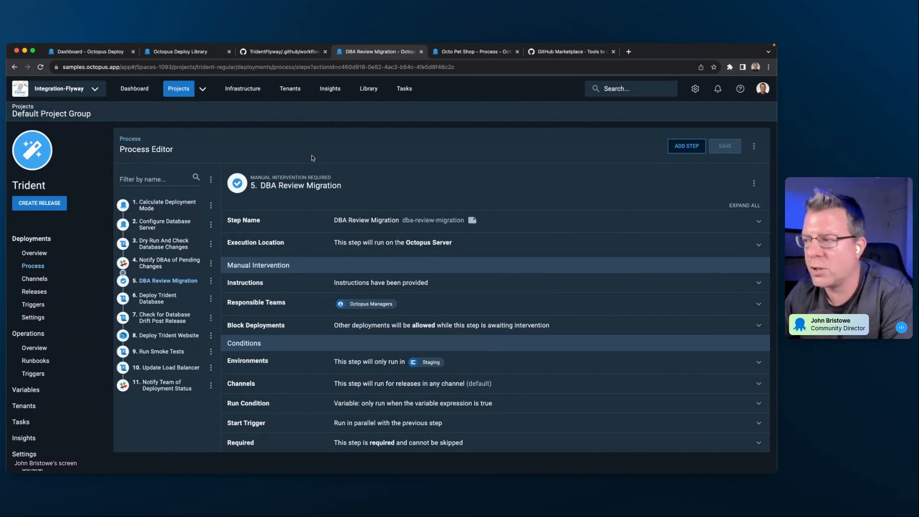
# - Open the build-and-push-application (7.0.x) job of TridentFlyway's GitHub Actions run #58, which merges pull request #10
pyautogui.click(282, 52)
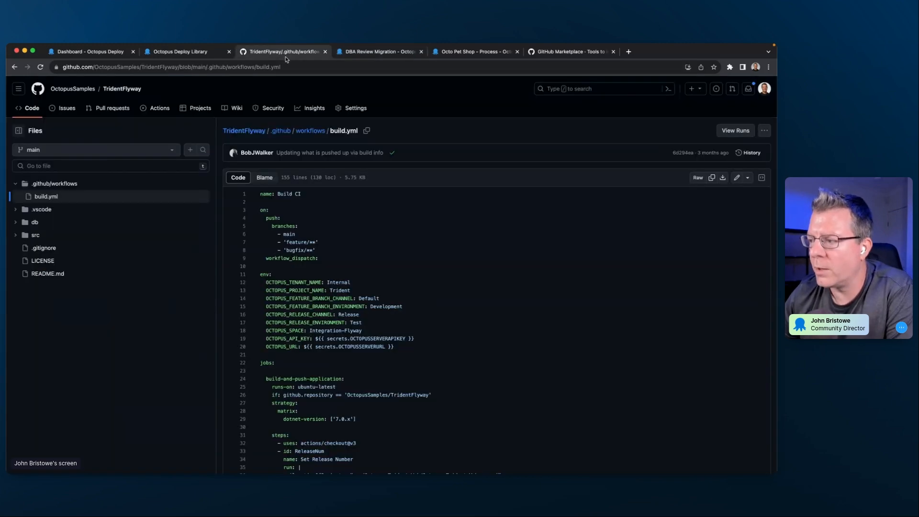
pyautogui.click(160, 111)
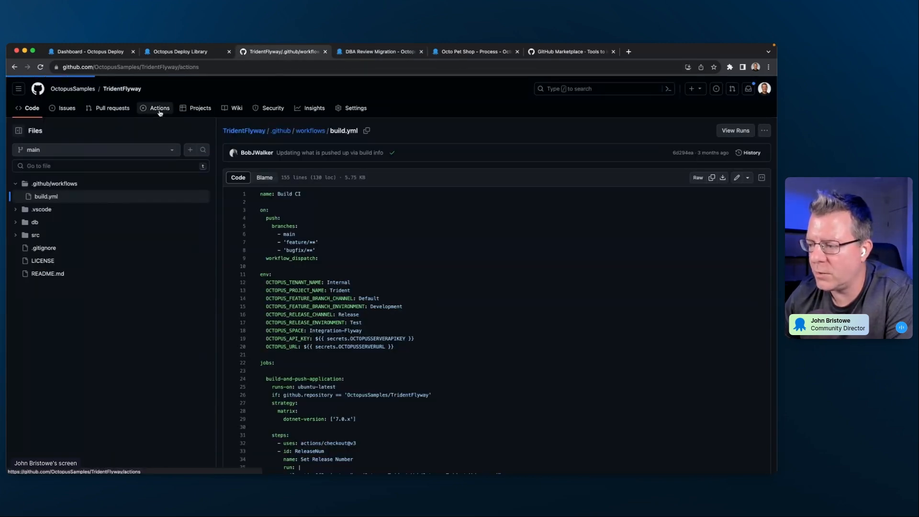
pyautogui.click(220, 189)
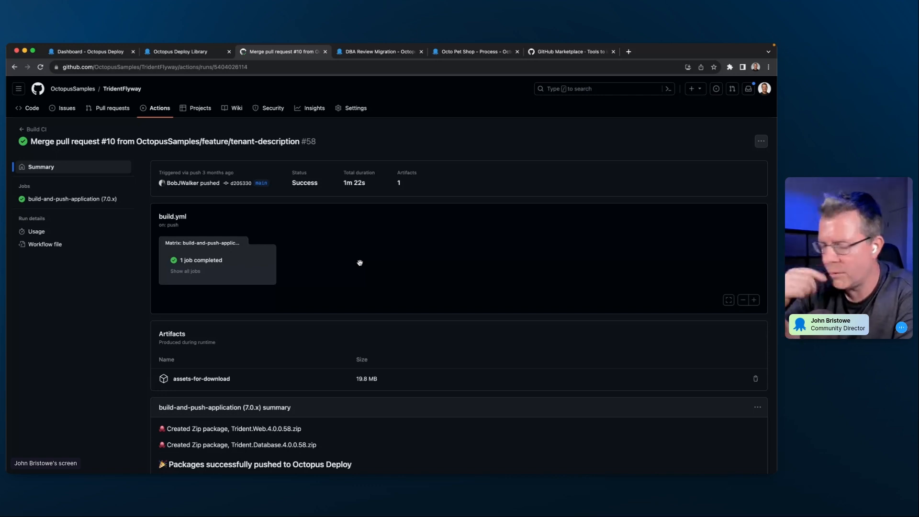
pyautogui.click(218, 273)
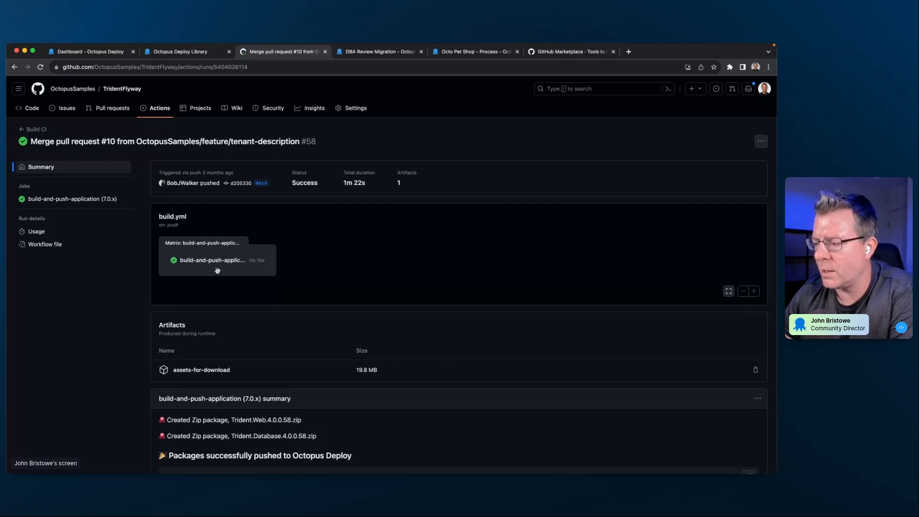
pyautogui.click(204, 261)
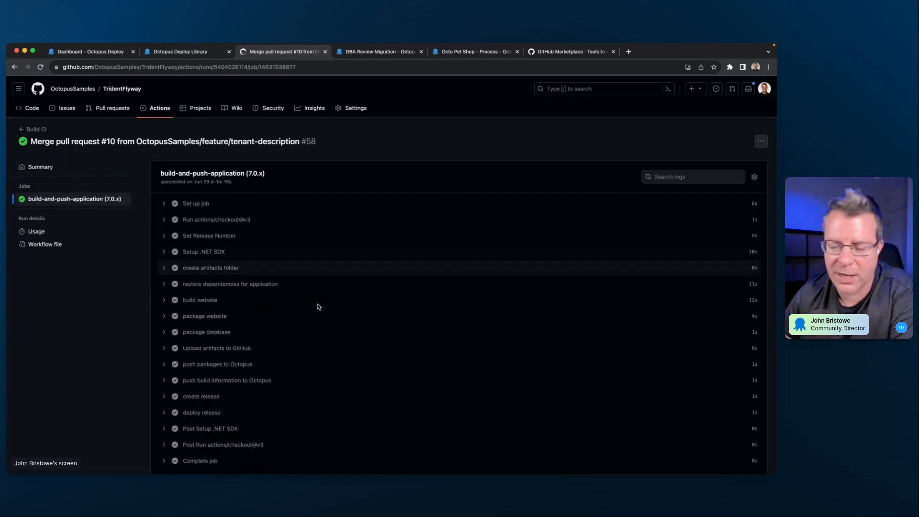
# - Expand the create release and deploy release logs in the build-and-push-application job
pyautogui.scroll(-1, 240, 348)
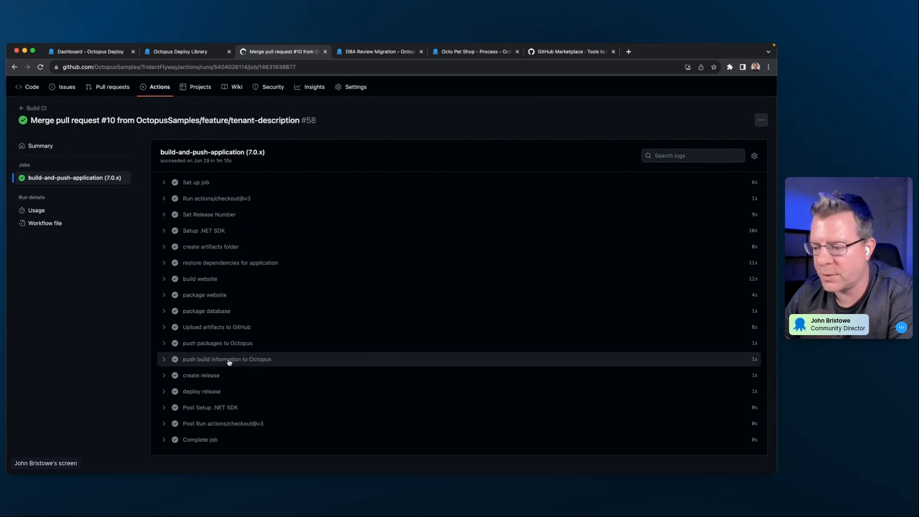
pyautogui.click(164, 375)
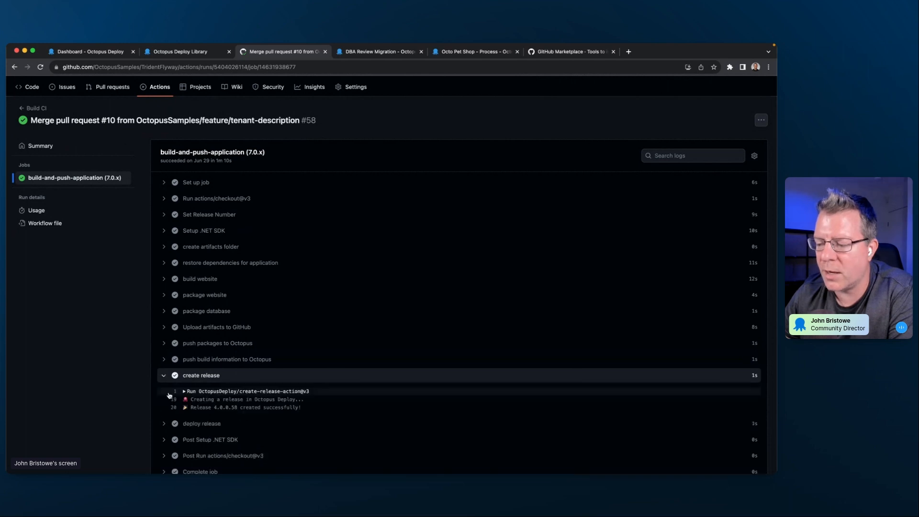
pyautogui.scroll(-1, 168, 395)
pyautogui.click(164, 394)
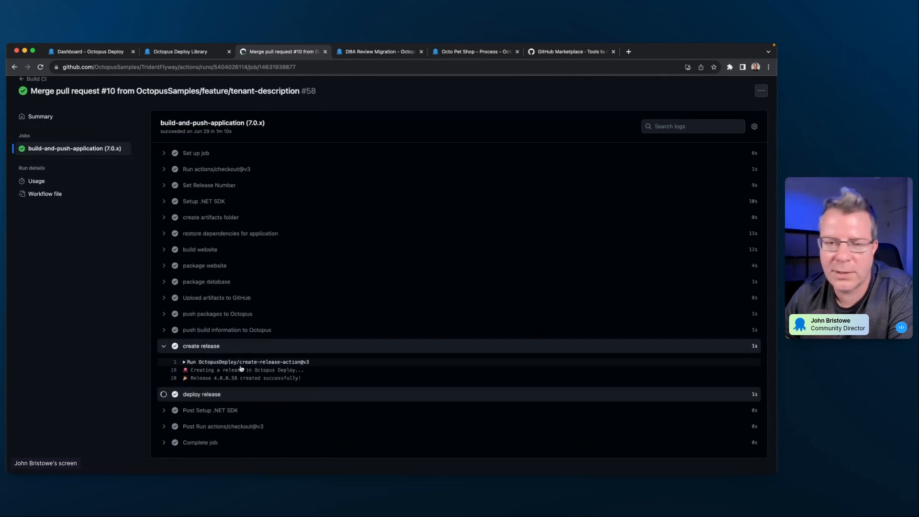
# - Expand the run details of deploy-release-action and create-release-action and examine their input parameters and environment variables
pyautogui.scroll(-1, 246, 367)
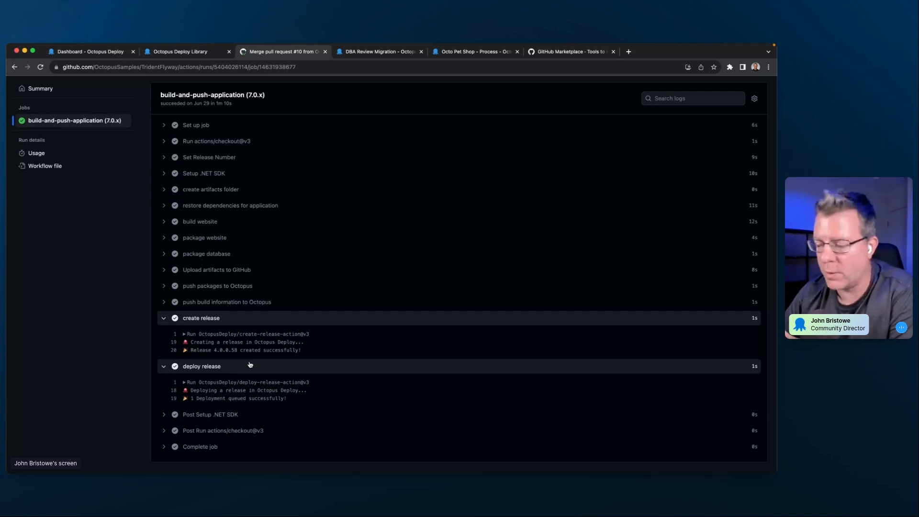
pyautogui.click(184, 383)
pyautogui.click(185, 334)
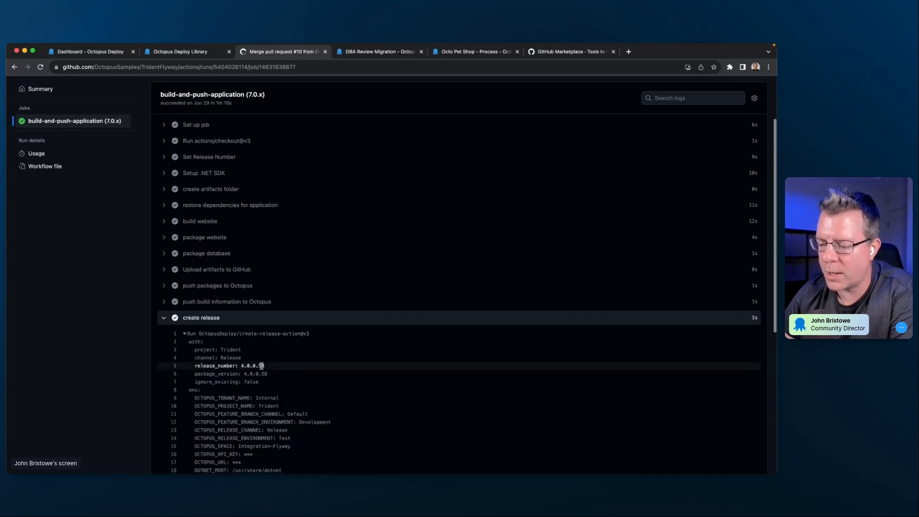
pyautogui.scroll(-3, 262, 365)
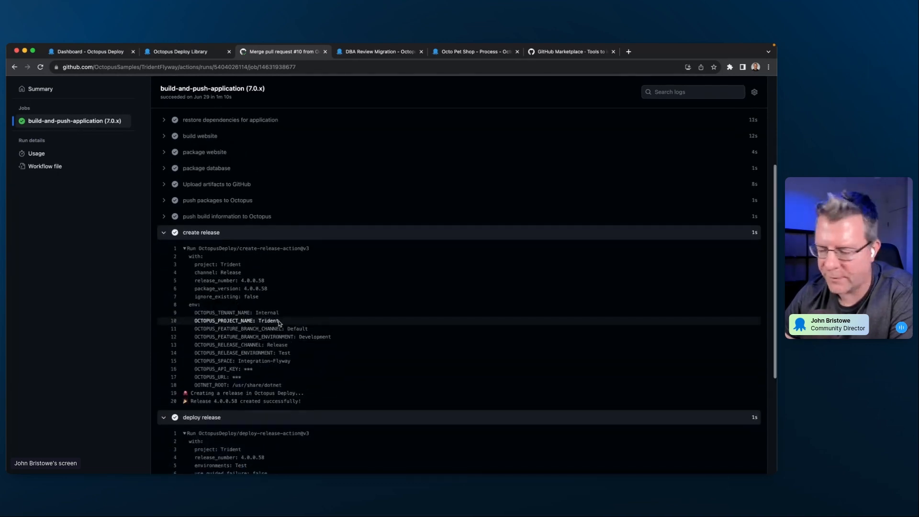
pyautogui.scroll(-5, 280, 323)
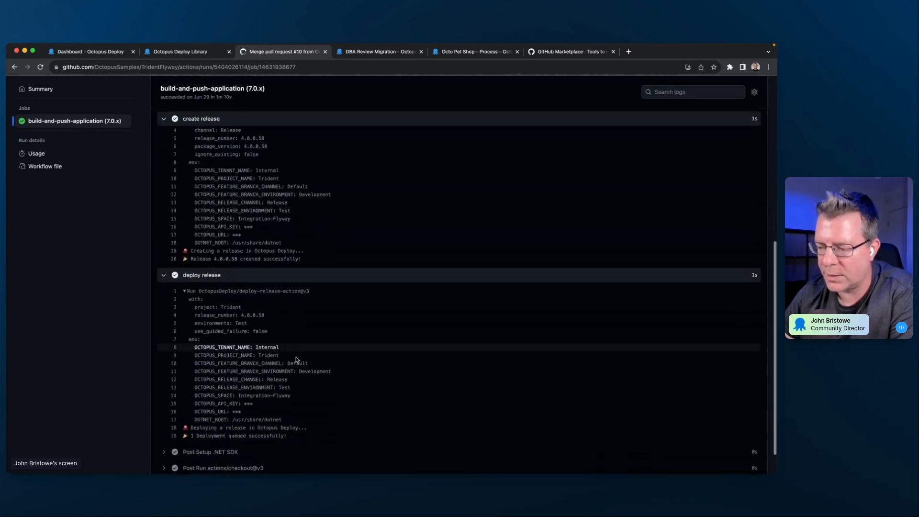
# - Highlight the Test environment parameter in the deploy release log and review the rest of the job's steps
pyautogui.moveTo(195, 318); pyautogui.dragTo(274, 322)
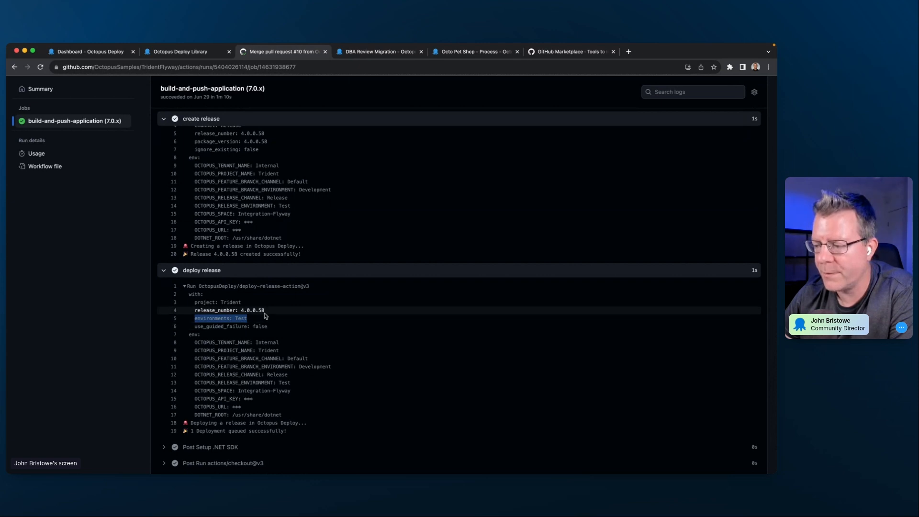
pyautogui.scroll(1, 265, 316)
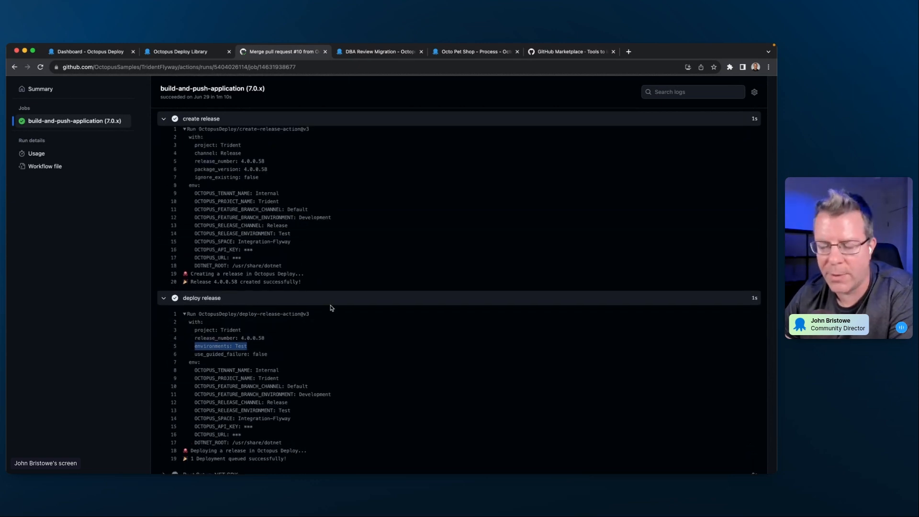
pyautogui.scroll(3, 330, 309)
pyautogui.scroll(9, 329, 312)
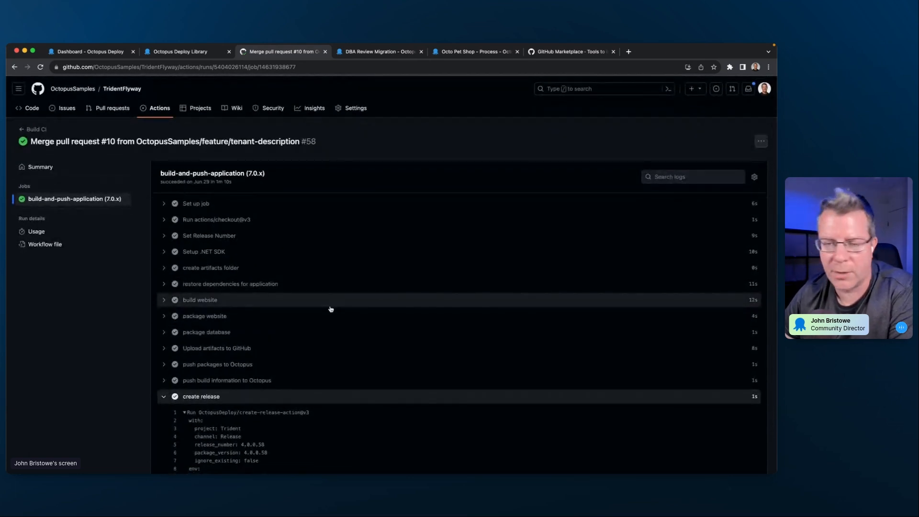
# - Review the Octo Pet Shop deployment process in Octopus Deploy and open its Send start notification step
pyautogui.click(464, 52)
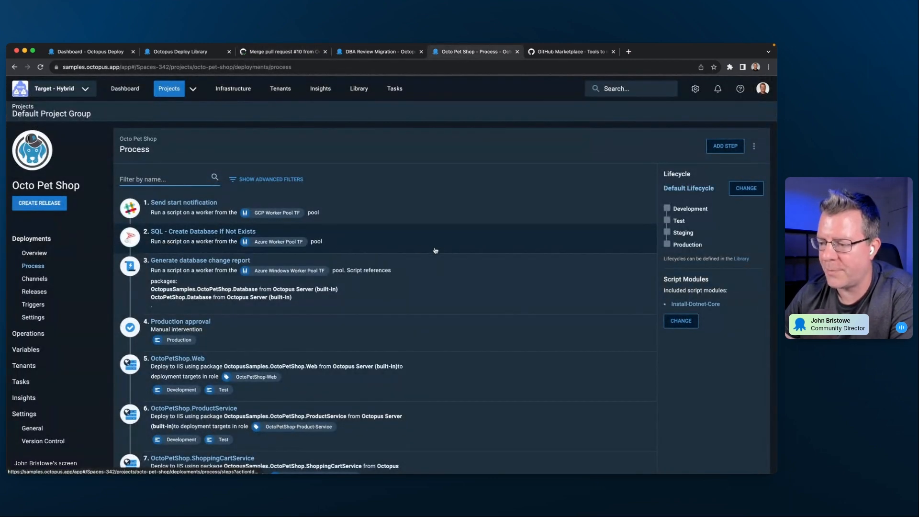
pyautogui.scroll(-3, 393, 245)
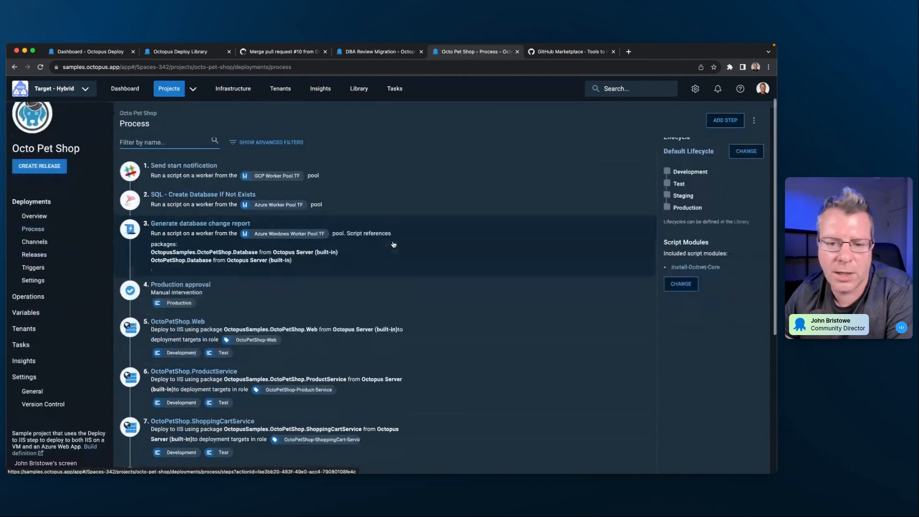
pyautogui.scroll(1, 393, 245)
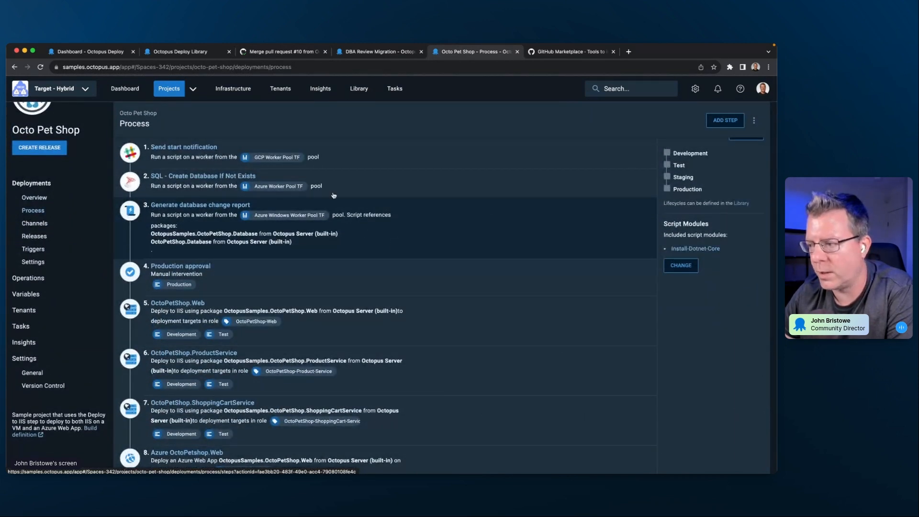
pyautogui.click(385, 152)
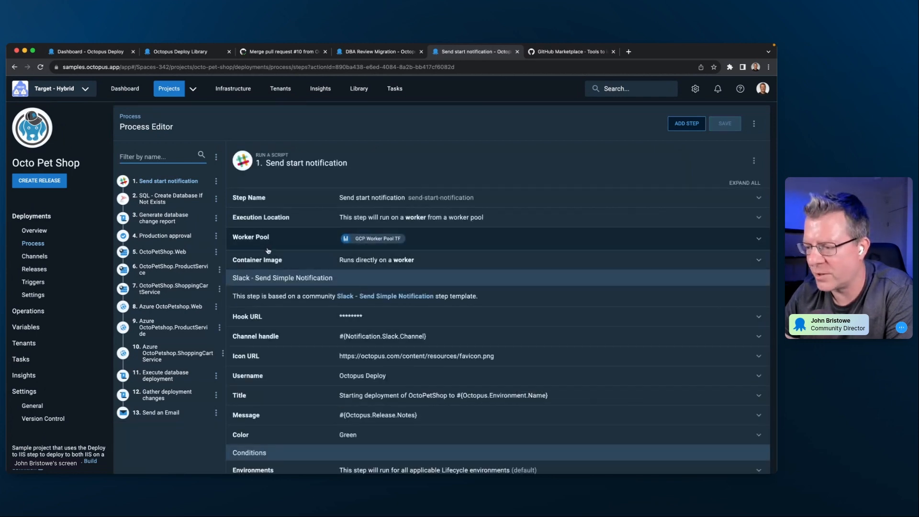
# - Inspect the Generate database change report, OctoPetShop.Web, Execute database deployment and Send an Email steps one after another
pyautogui.click(173, 218)
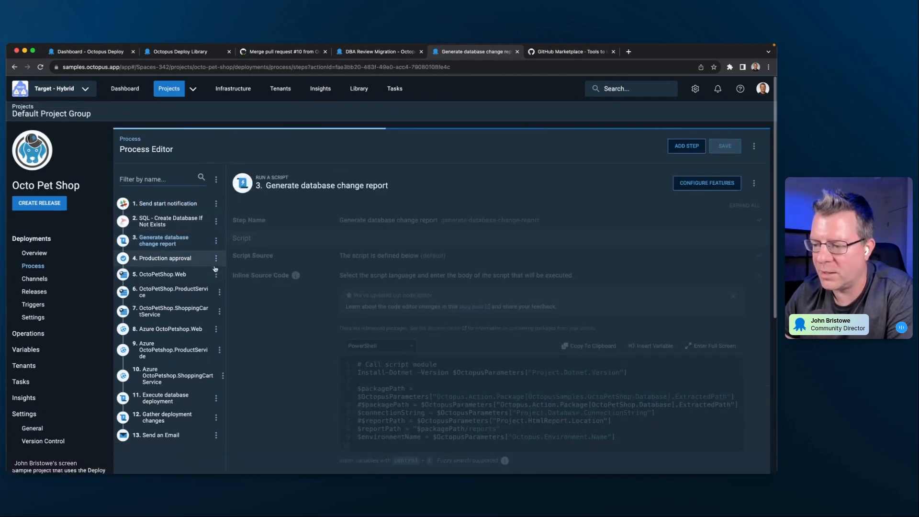
pyautogui.click(162, 275)
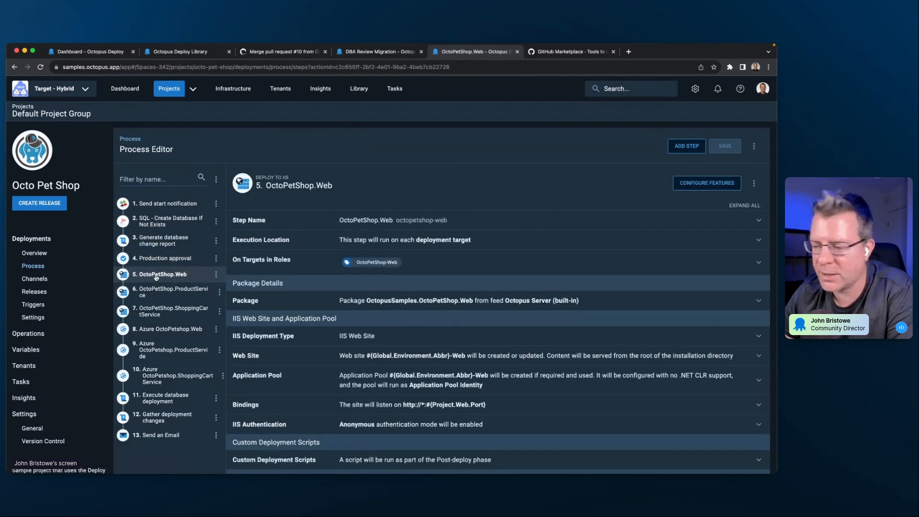
pyautogui.scroll(-2, 156, 277)
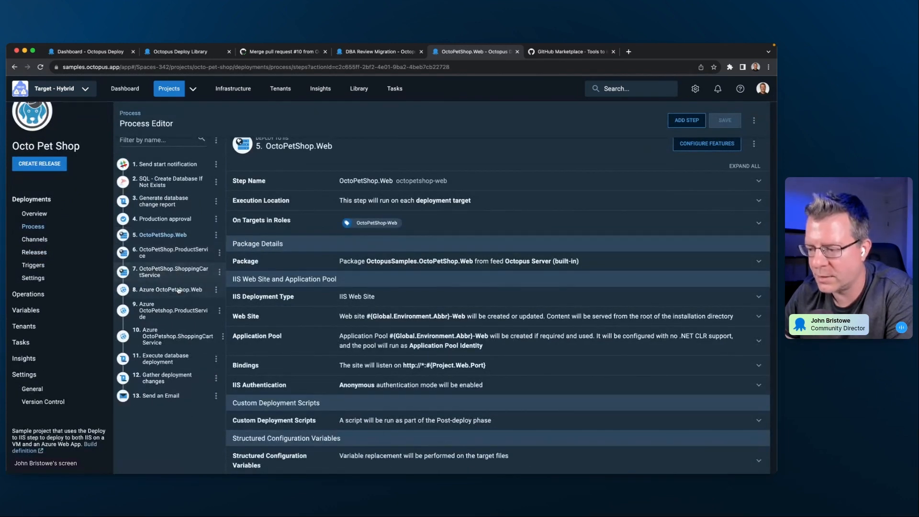
pyautogui.click(173, 360)
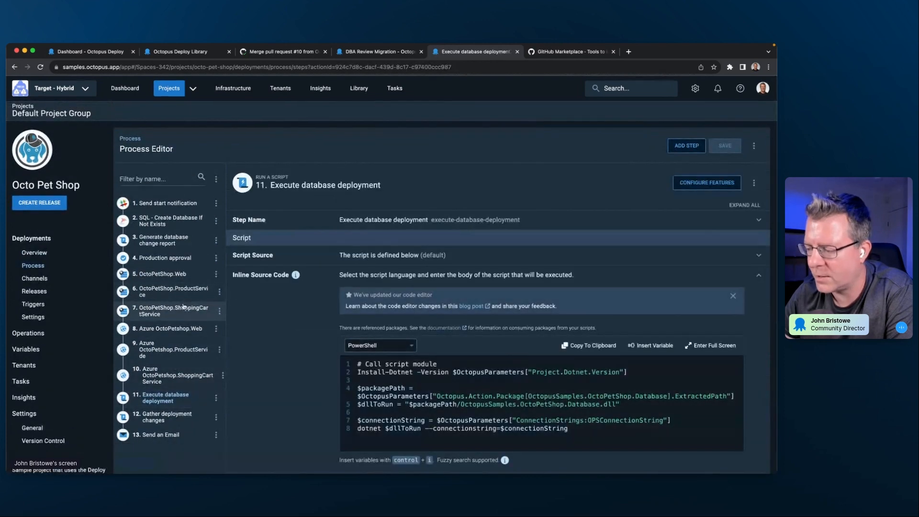
pyautogui.scroll(-1, 173, 349)
pyautogui.click(163, 388)
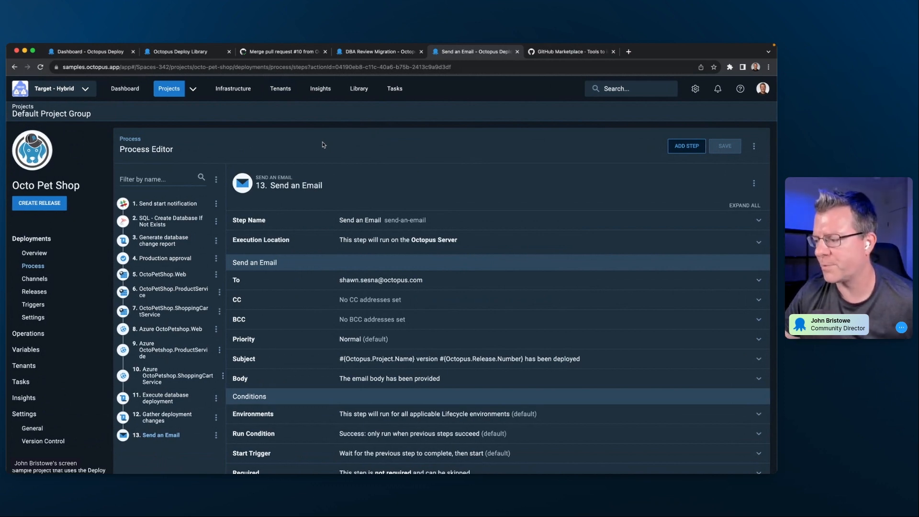
# - Switch to the browser window with the octopus.com homepage and examine its CI, CD and deployment targets diagram
pyautogui.press('super+grave')
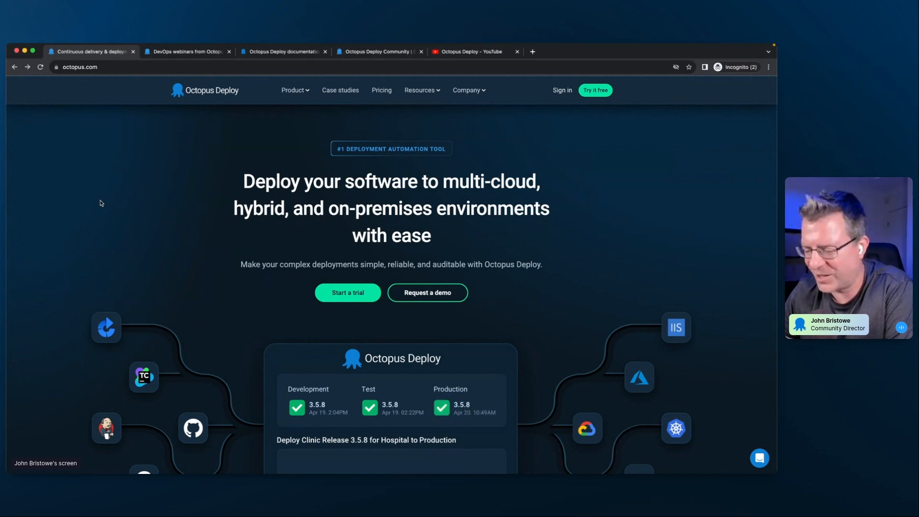
pyautogui.scroll(-3, 101, 202)
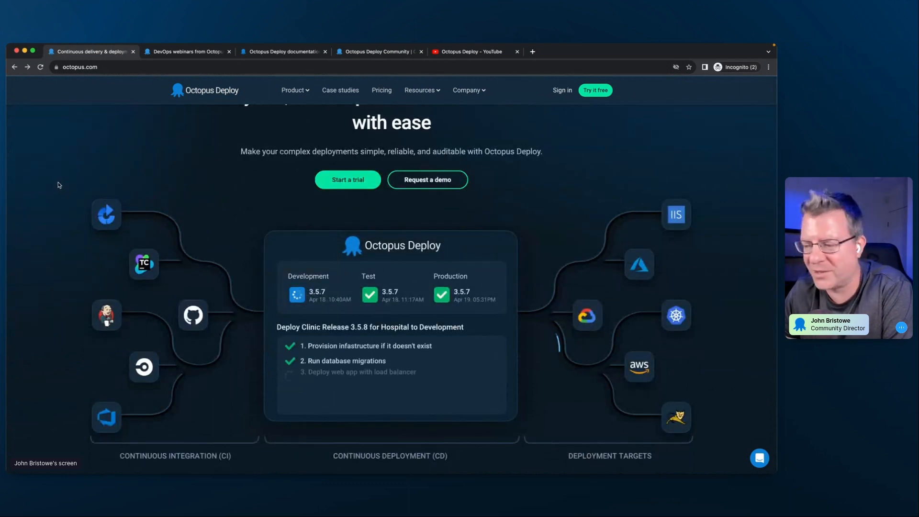
pyautogui.scroll(-1, 57, 191)
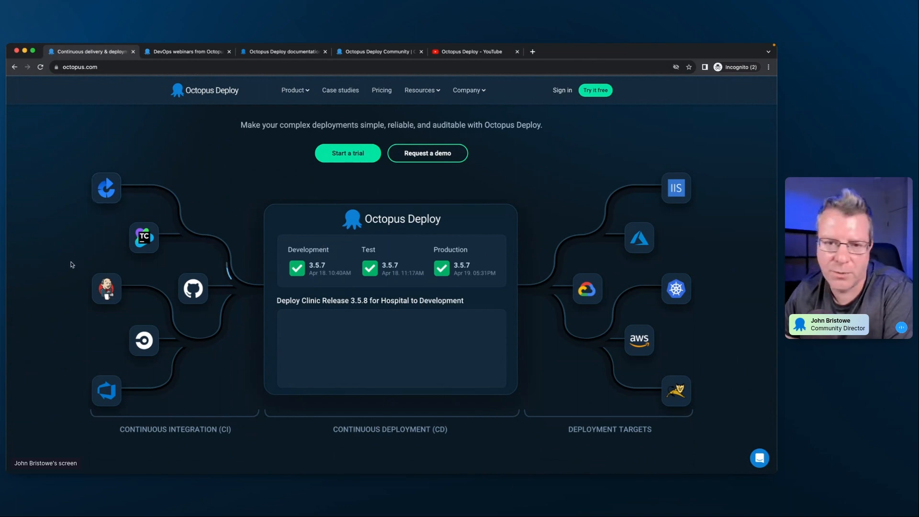
# - Skim the homepage's Why Octopus Deploy sections, from rollbacks and Runbooks to containers, tenants and compliance, and return to the page's start
pyautogui.scroll(-5, 72, 265)
pyautogui.scroll(-2, 73, 267)
pyautogui.scroll(-5, 74, 267)
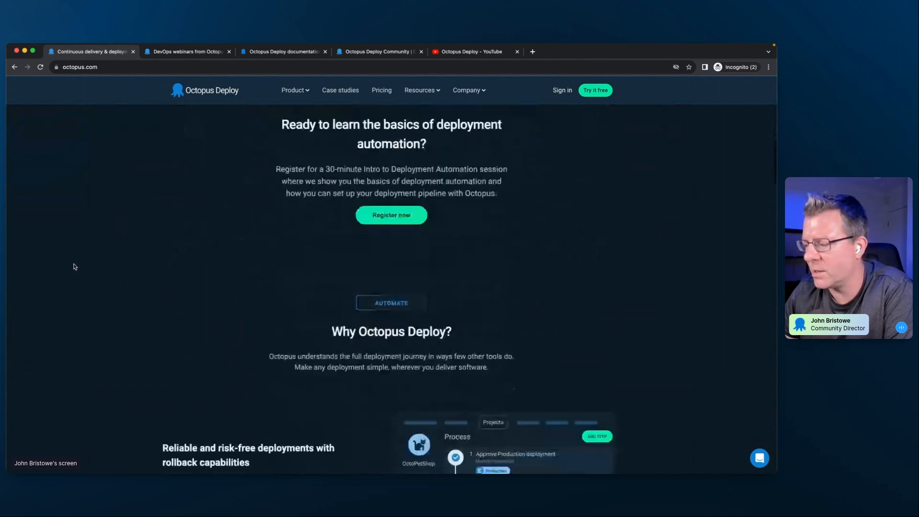
pyautogui.scroll(-5, 74, 267)
pyautogui.scroll(-1, 74, 266)
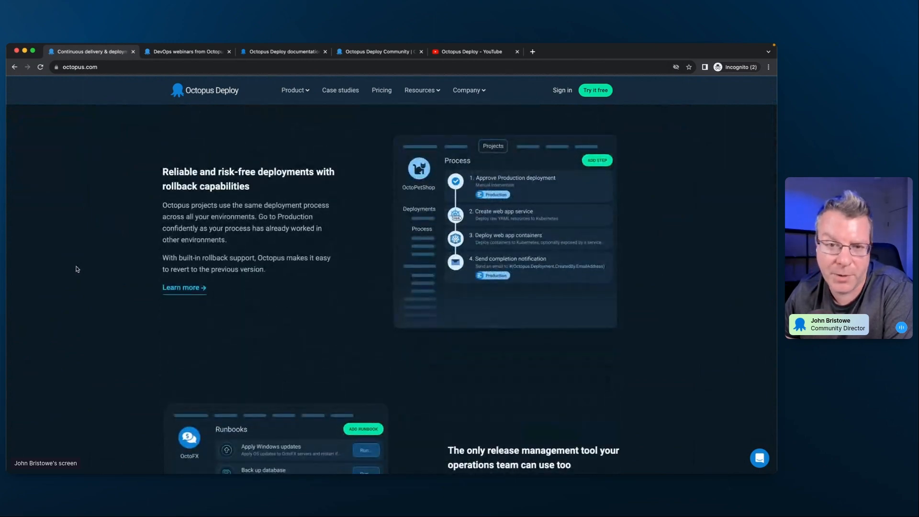
pyautogui.scroll(-3, 81, 270)
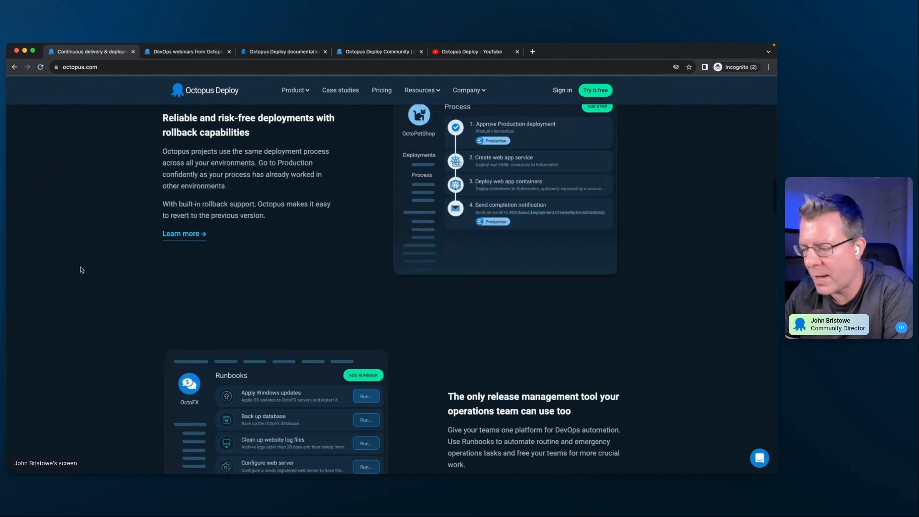
pyautogui.scroll(-2, 81, 271)
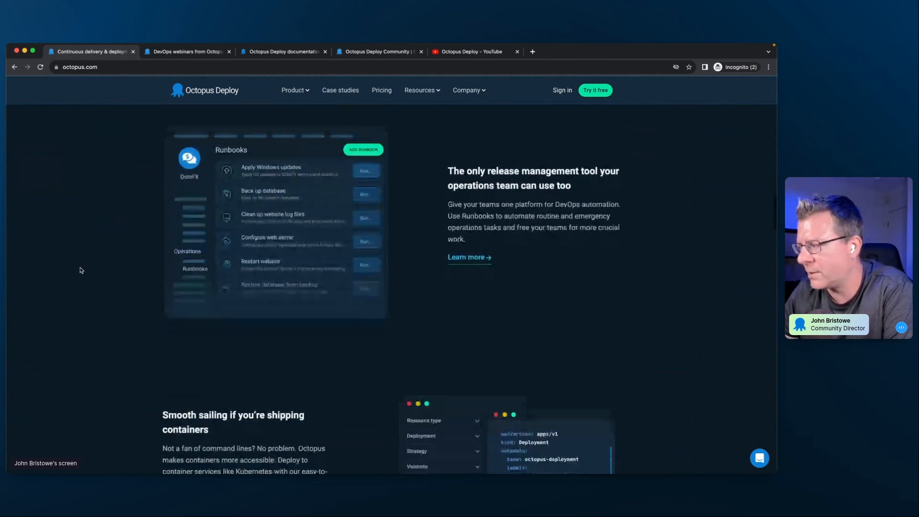
pyautogui.scroll(-7, 82, 270)
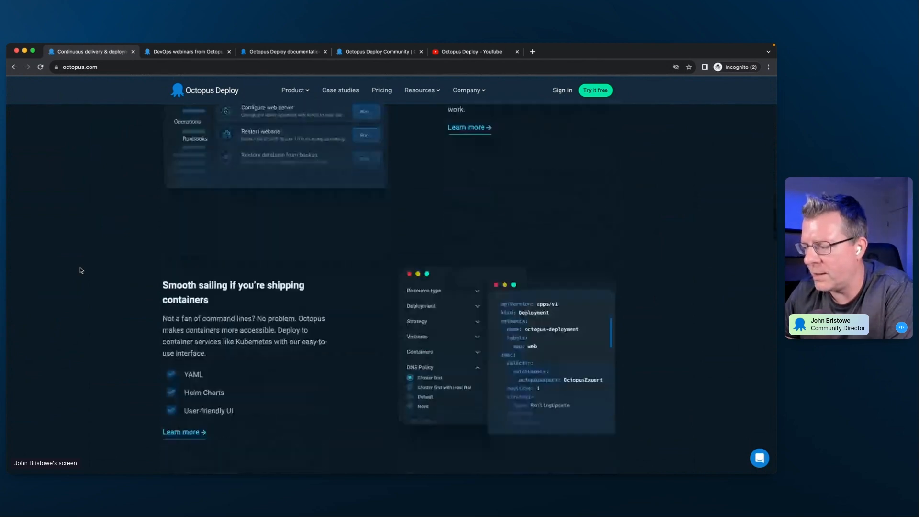
pyautogui.scroll(-3, 81, 271)
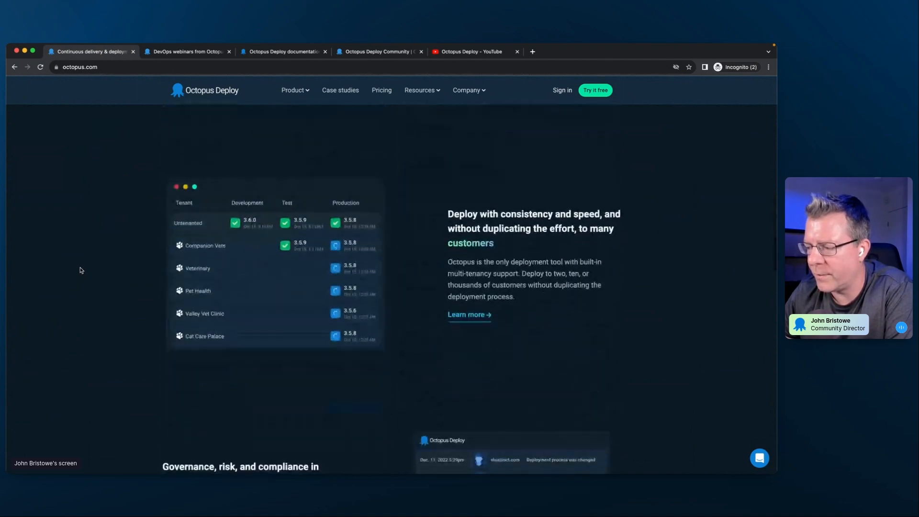
pyautogui.scroll(-5, 81, 270)
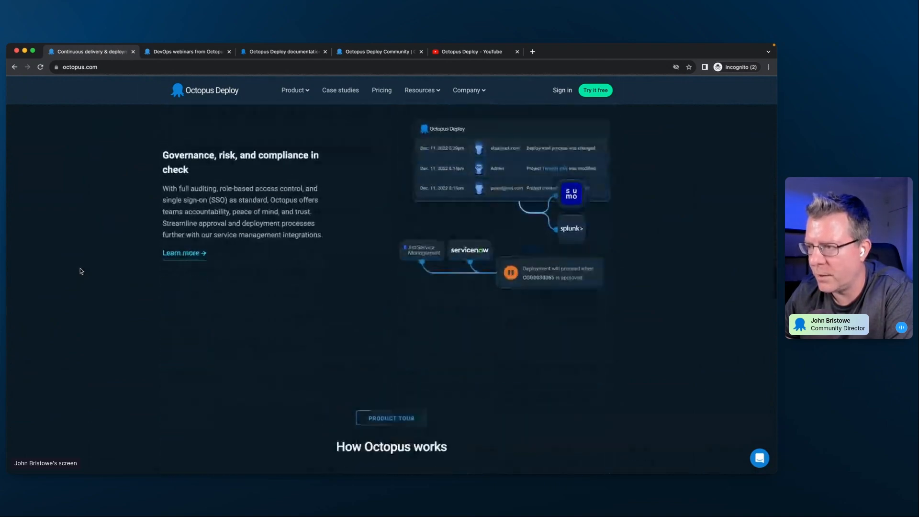
pyautogui.scroll(20, 82, 271)
pyautogui.scroll(2, 81, 271)
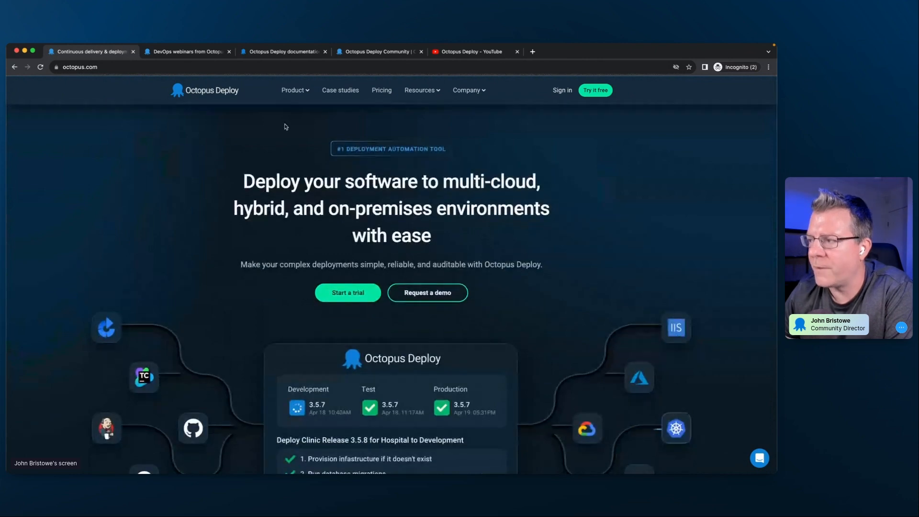
# - Open the Octopus Deploy YouTube channel and browse its latest videos
pyautogui.click(458, 53)
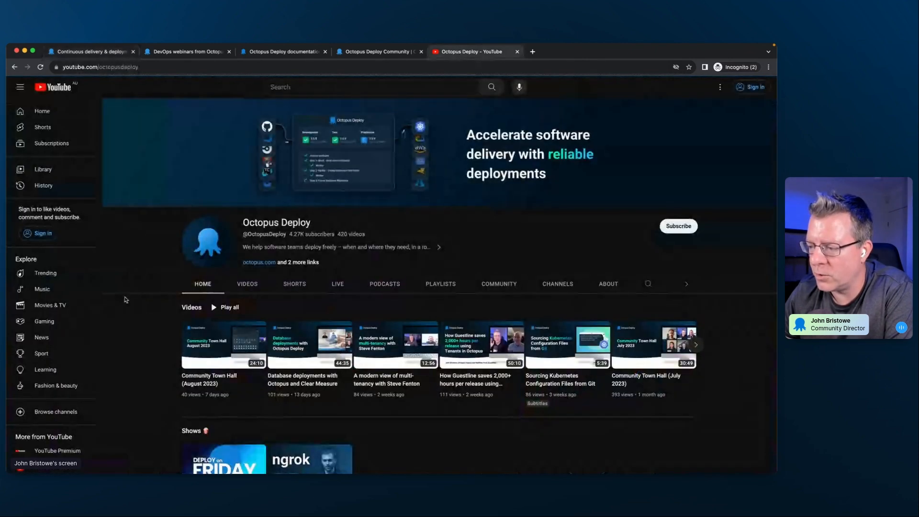
pyautogui.scroll(-3, 160, 293)
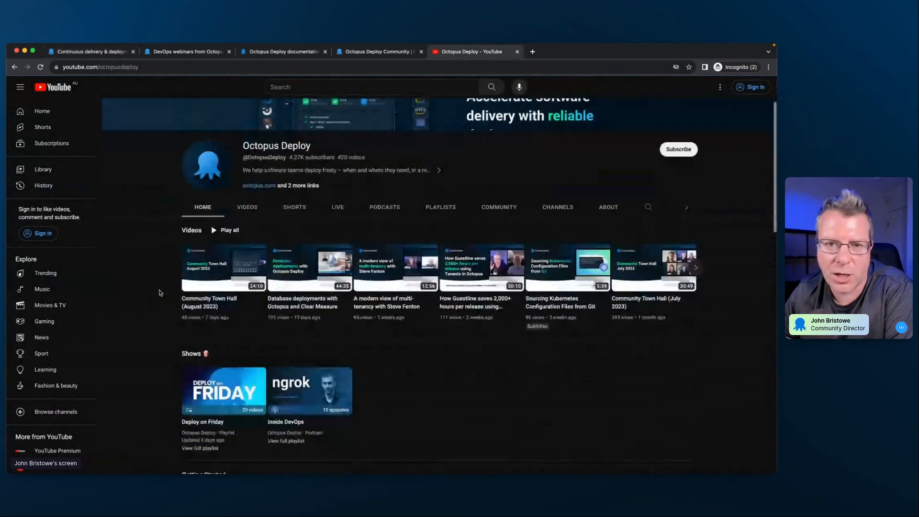
pyautogui.click(249, 211)
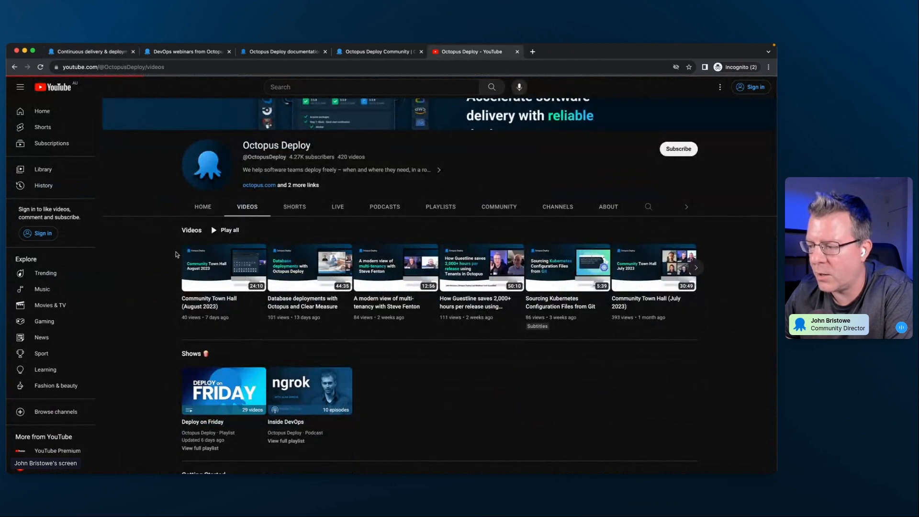
pyautogui.scroll(-5, 142, 281)
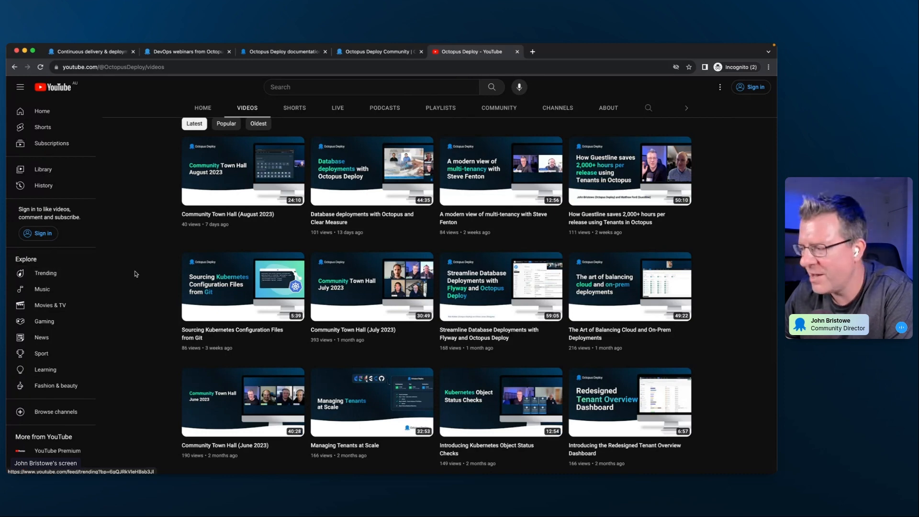
pyautogui.scroll(4, 141, 274)
pyautogui.scroll(1, 148, 268)
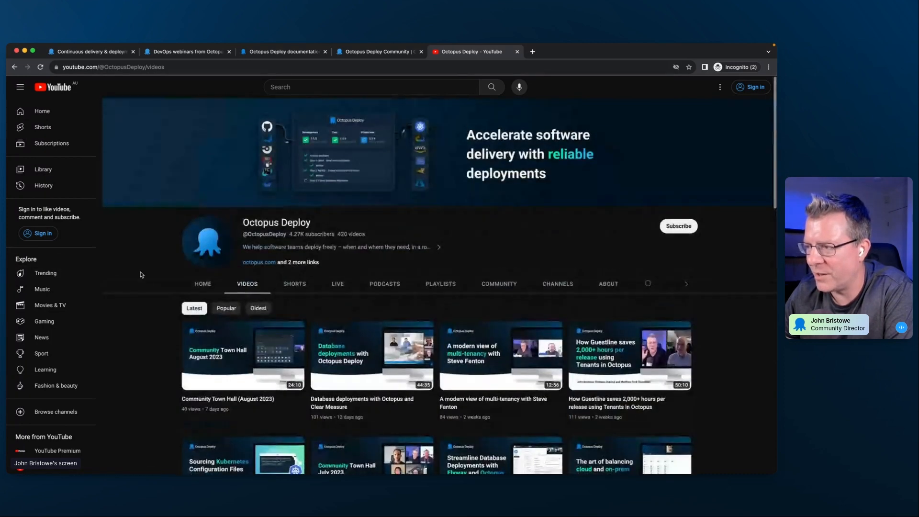
# - Open the Octopus webinars page and browse the upcoming September 2023 sessions
pyautogui.click(167, 54)
pyautogui.scroll(-4, 156, 327)
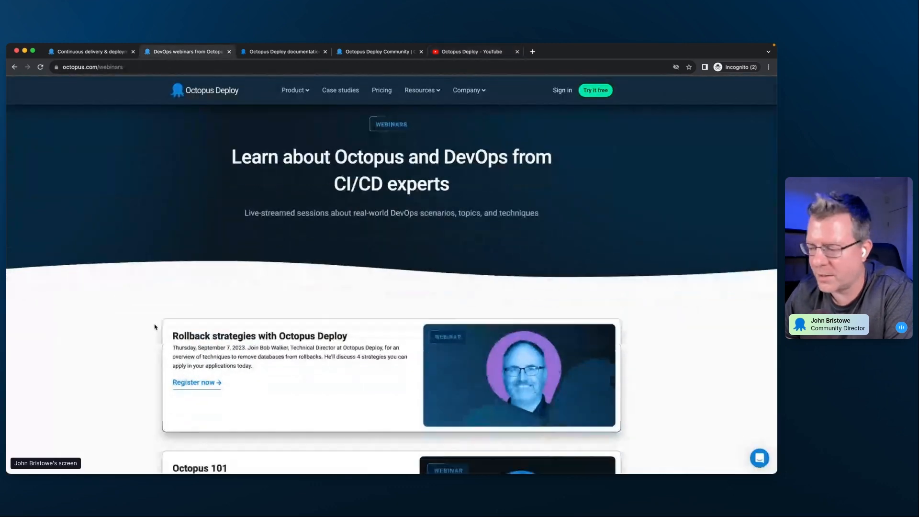
pyautogui.scroll(-6, 156, 327)
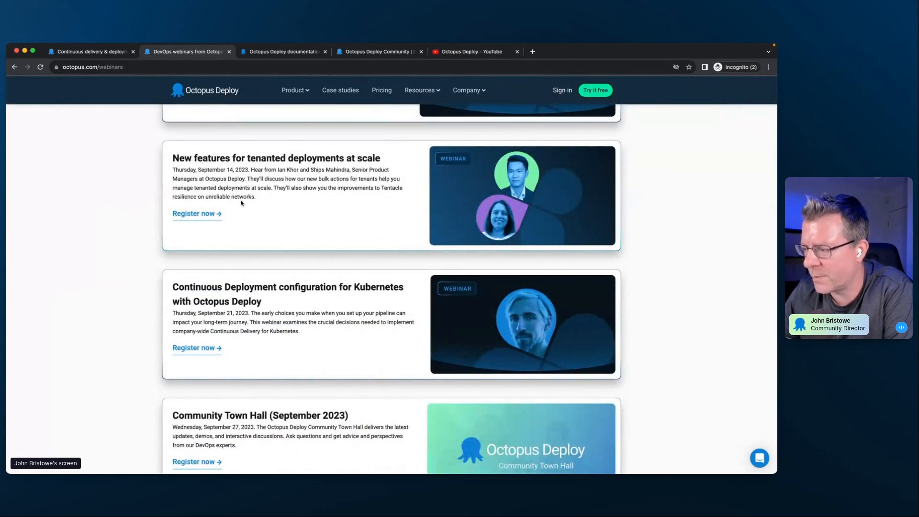
pyautogui.scroll(-3, 80, 283)
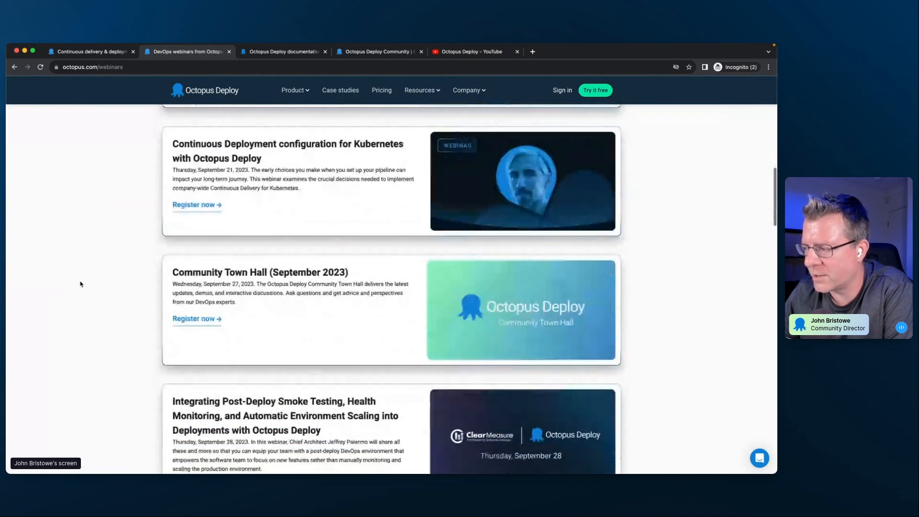
pyautogui.scroll(-1, 80, 283)
pyautogui.scroll(-4, 81, 286)
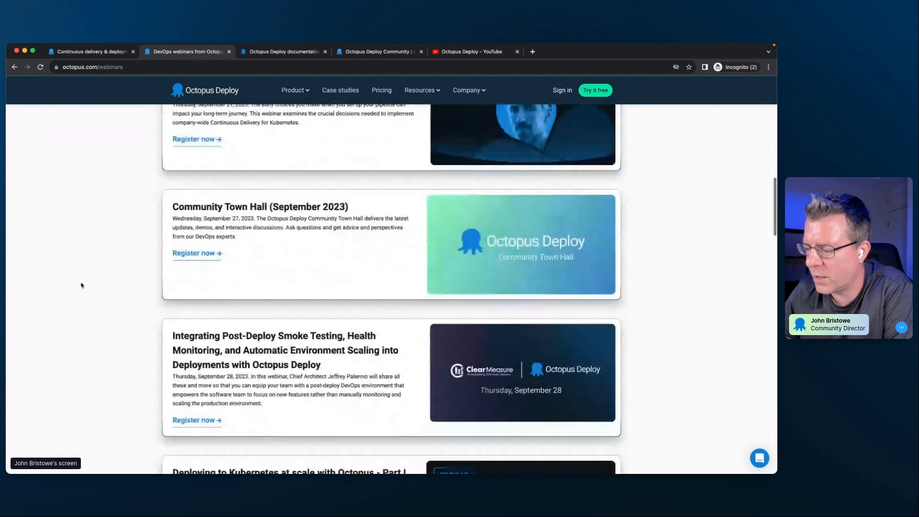
# - Return to the start of the webinars page, select its web address, and switch briefly to another app and back
pyautogui.scroll(15, 81, 285)
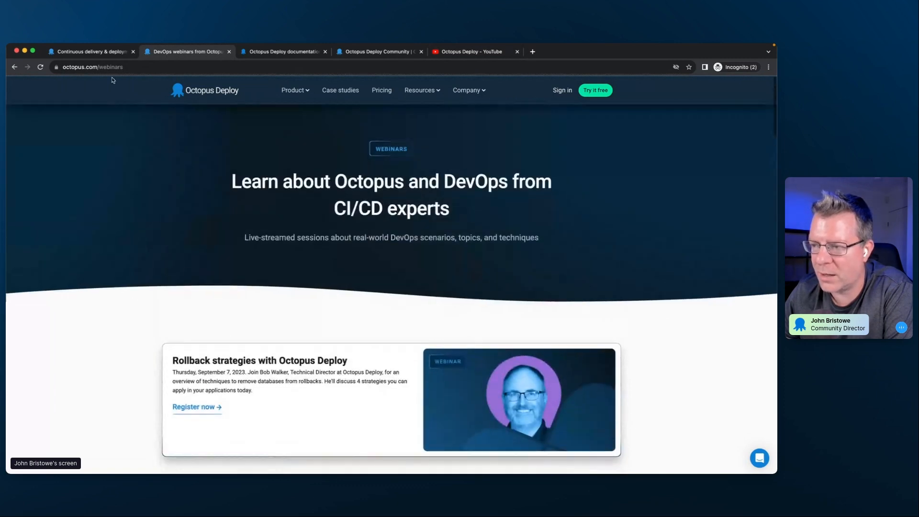
pyautogui.click(111, 67)
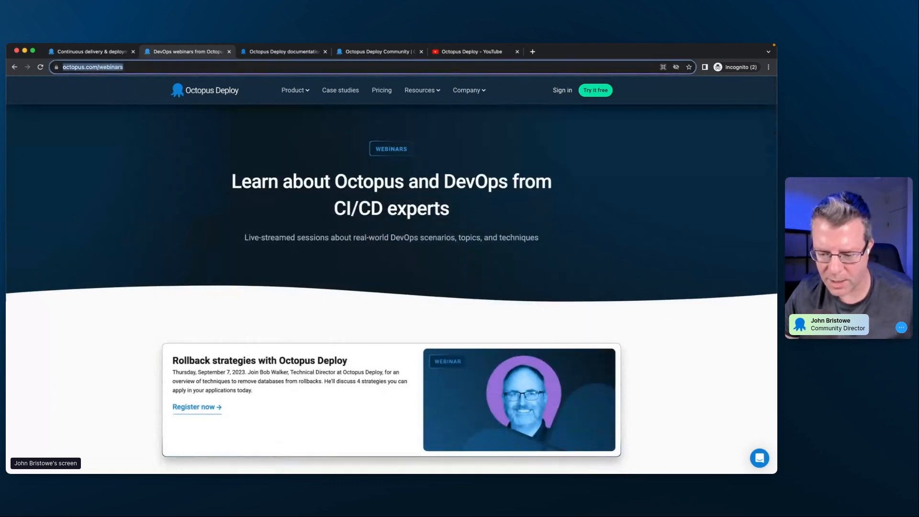
pyautogui.press('super+Tab')
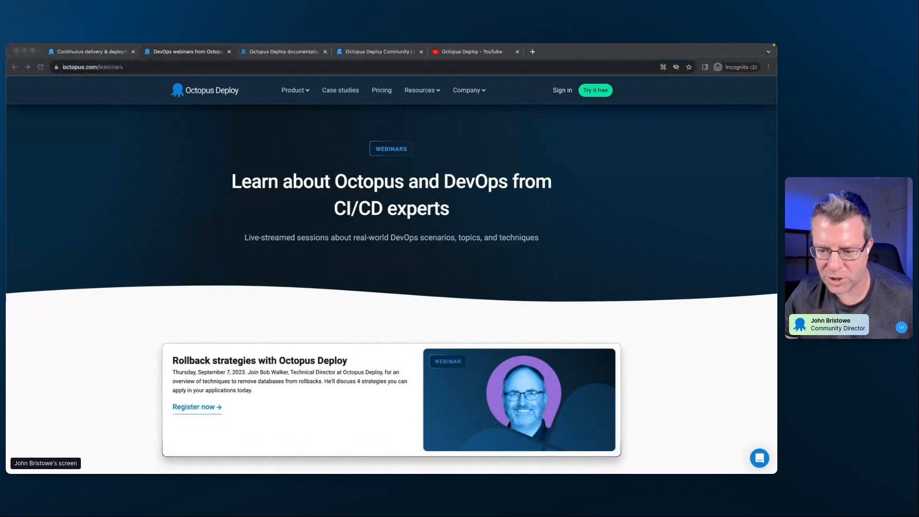
pyautogui.press('super+Tab')
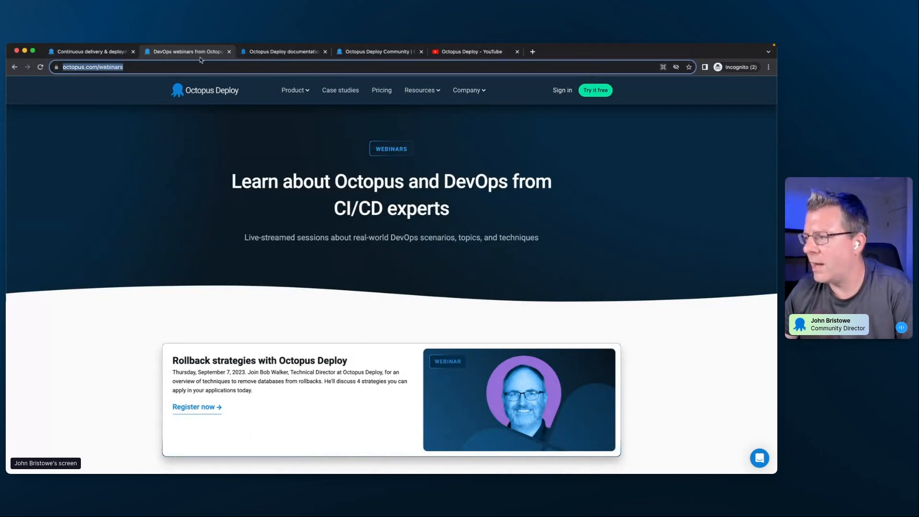
# - Show the Octopus Deploy documentation page, select its web address, and switch briefly to another app and back
pyautogui.click(309, 51)
pyautogui.click(151, 68)
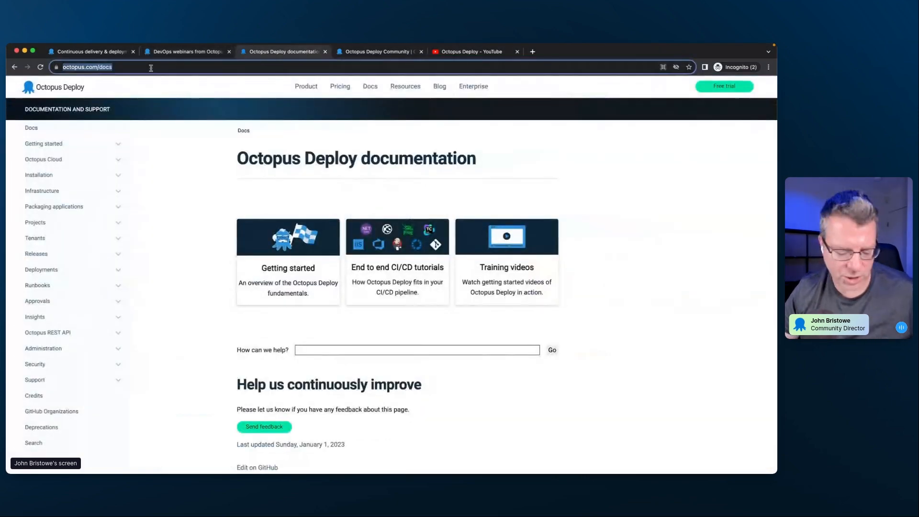
pyautogui.press('super+Tab')
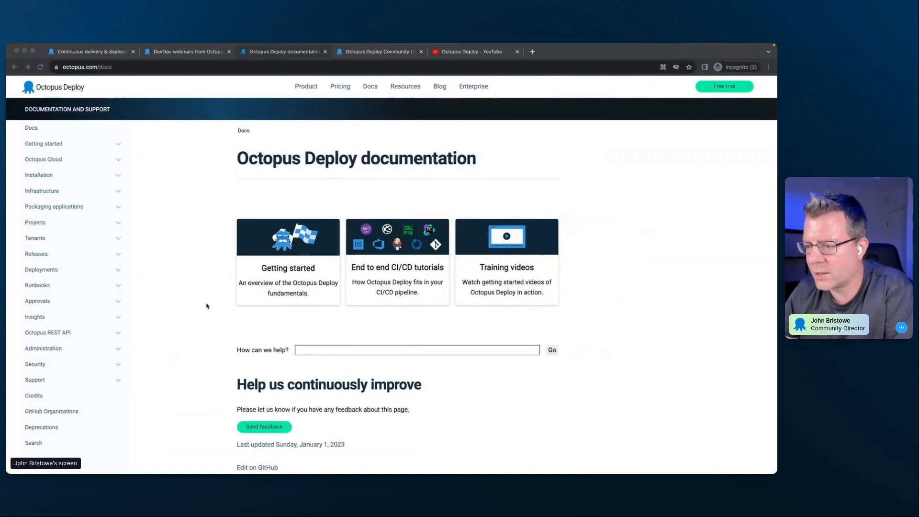
pyautogui.press('super+Tab')
# - Open the documentation's Getting started overview and read through its Consistent Releases and Octopus Deploy Server sections
pyautogui.click(56, 144)
pyautogui.click(53, 160)
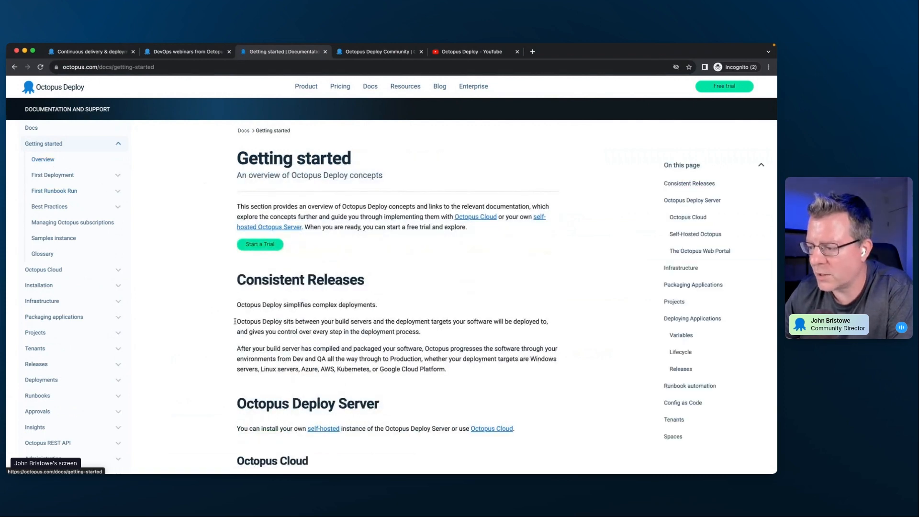
pyautogui.scroll(-3, 235, 321)
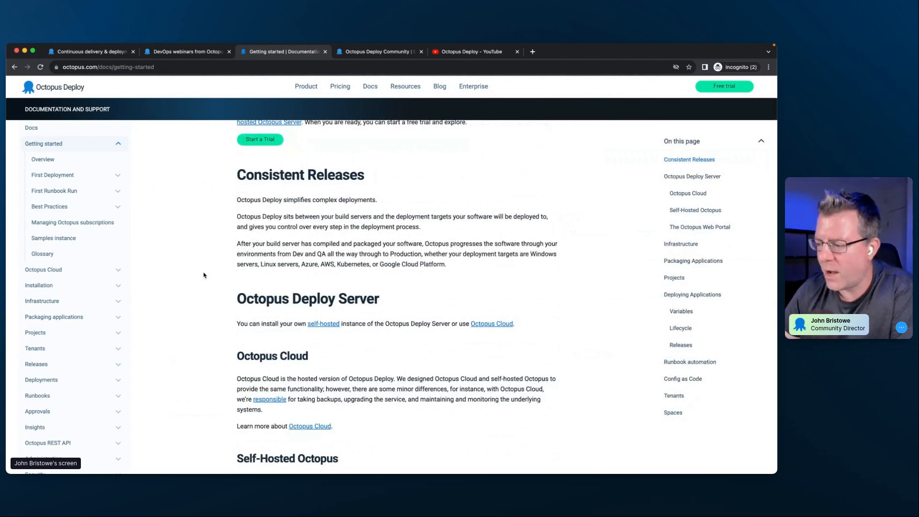
pyautogui.scroll(-1, 207, 280)
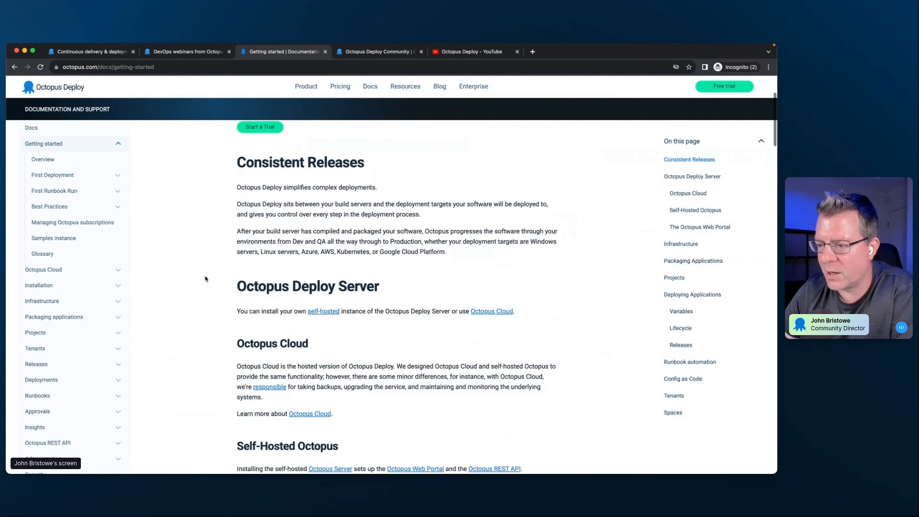
# - Open the First Deployment tutorial in the documentation and skim its introduction and Add project section
pyautogui.click(70, 178)
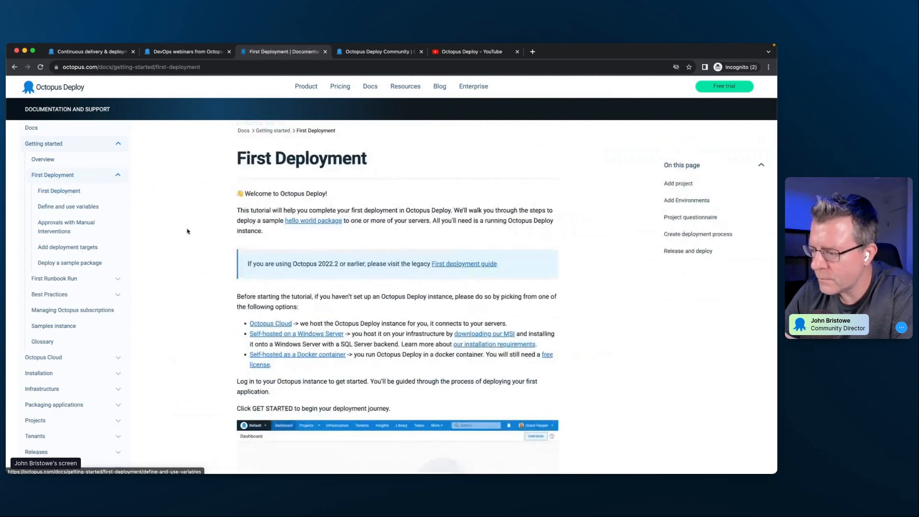
pyautogui.scroll(-12, 217, 306)
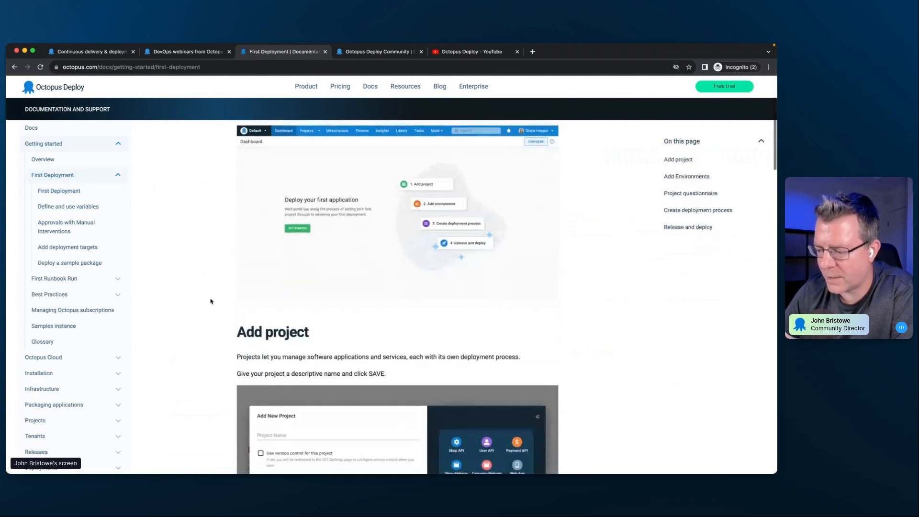
pyautogui.scroll(-4, 211, 301)
pyautogui.scroll(15, 210, 301)
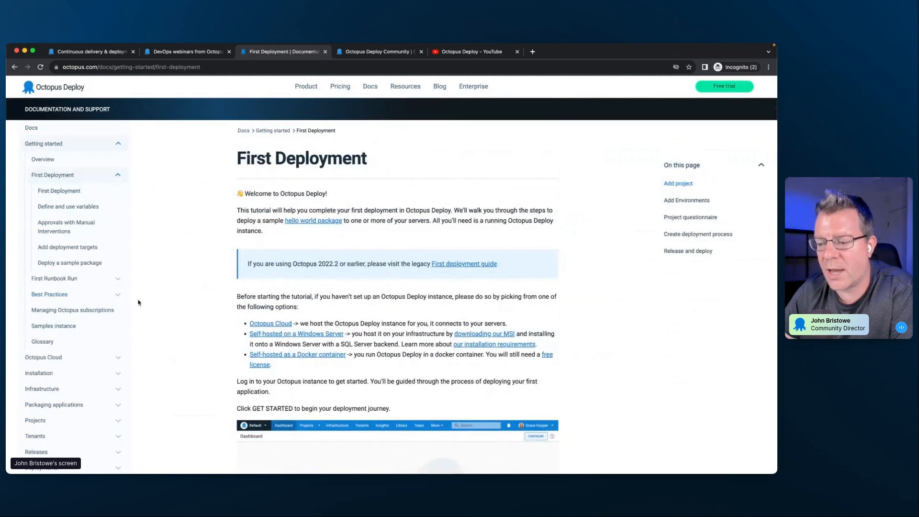
# - Open the Samples instance documentation page and browse its AWS and Azure deployment examples
pyautogui.click(54, 326)
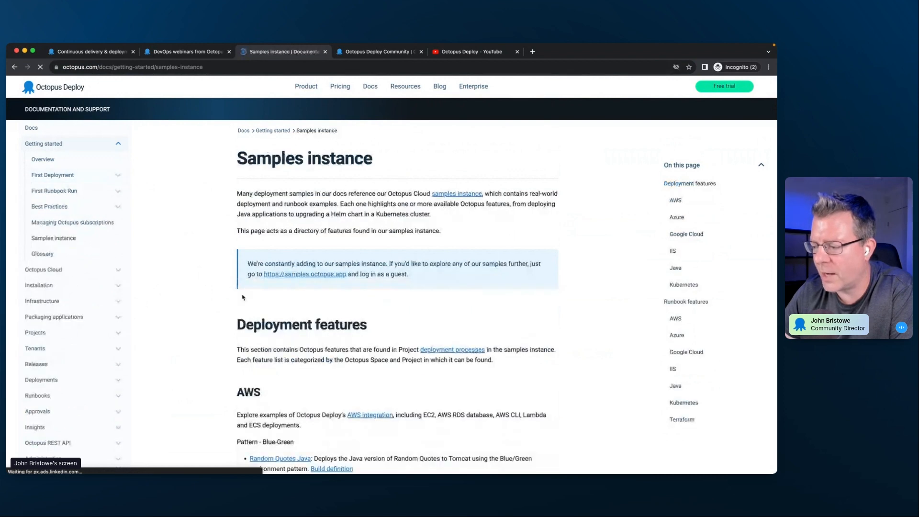
pyautogui.scroll(-4, 194, 316)
pyautogui.scroll(-3, 193, 317)
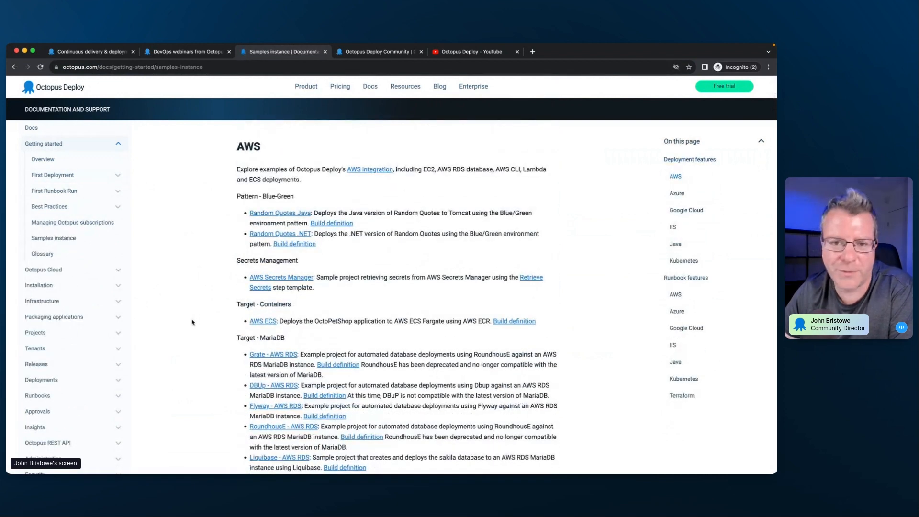
pyautogui.scroll(-8, 197, 328)
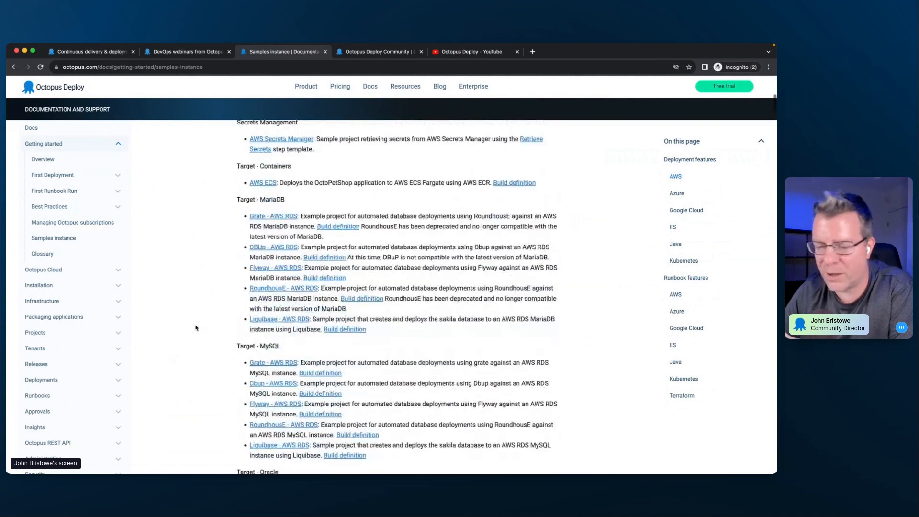
pyautogui.scroll(-12, 196, 327)
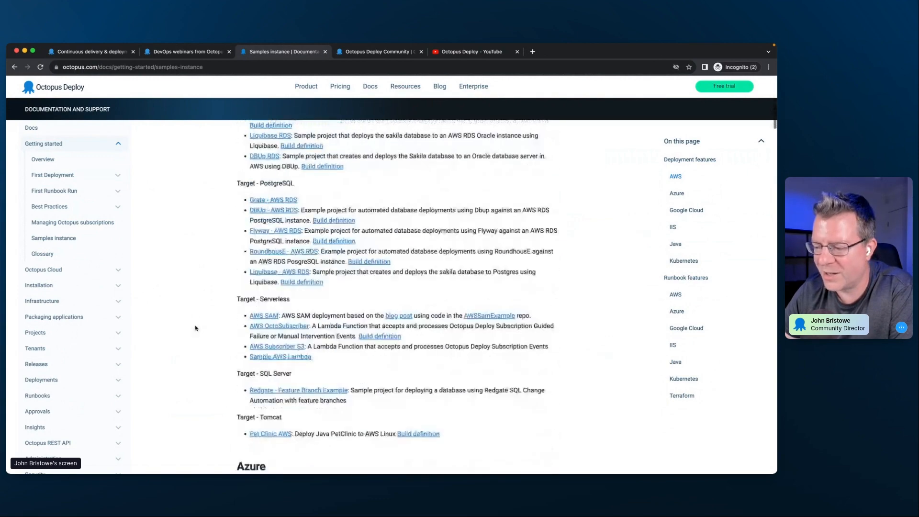
pyautogui.scroll(-10, 196, 328)
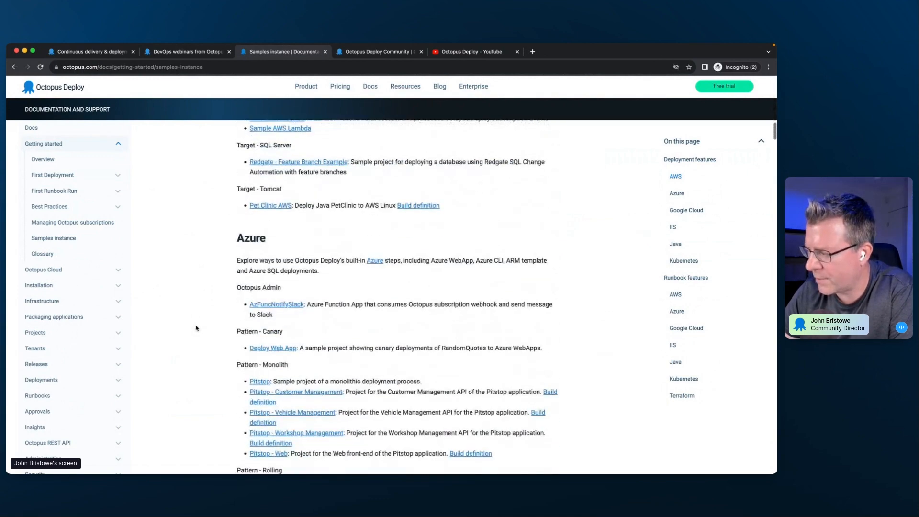
pyautogui.scroll(-12, 196, 328)
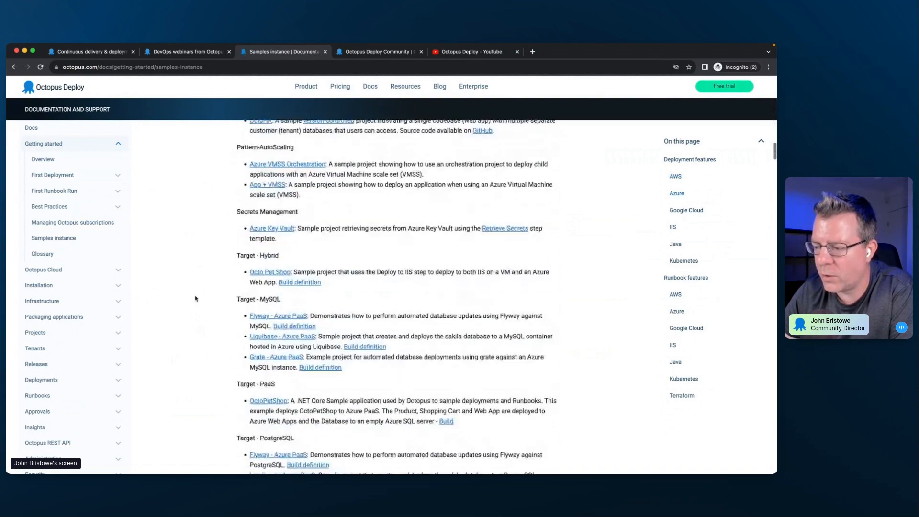
pyautogui.scroll(20, 195, 298)
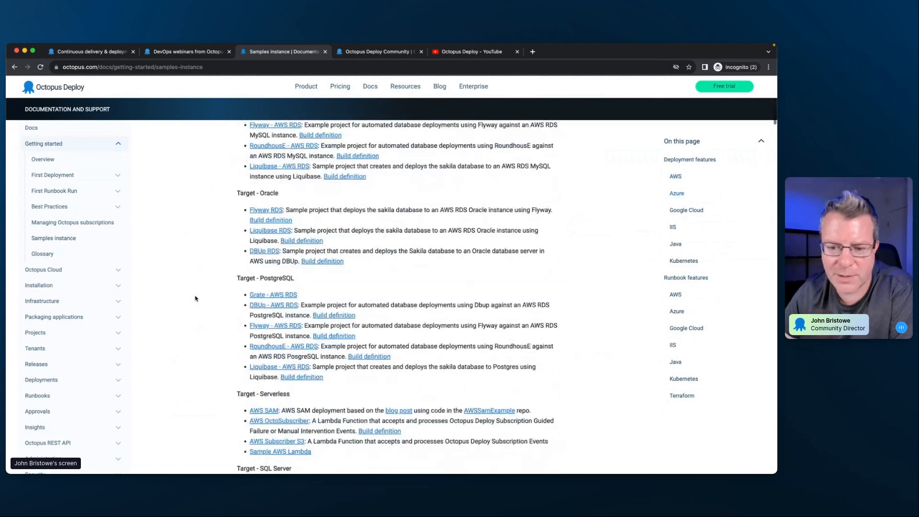
pyautogui.scroll(-1, 195, 298)
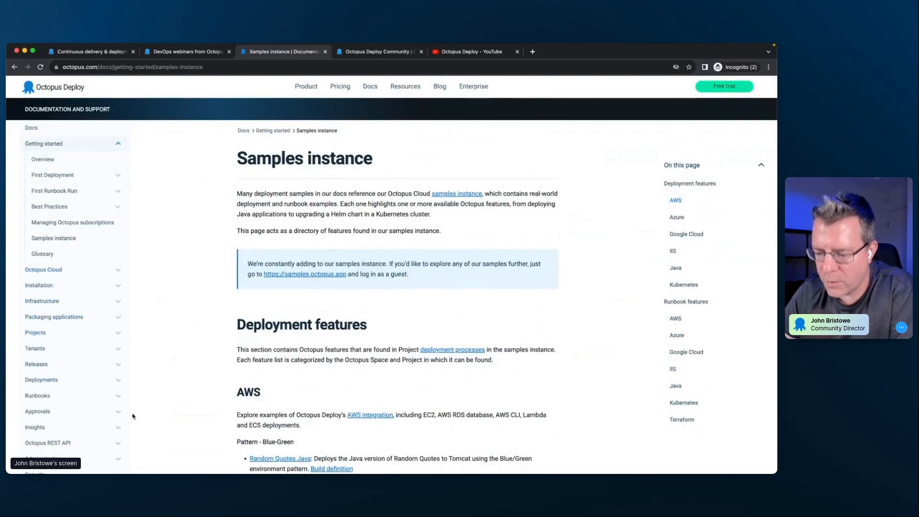
# - Open the Deployment process page within the Projects documentation and skim its introduction
pyautogui.click(56, 333)
pyautogui.scroll(-3, 72, 344)
pyautogui.click(78, 290)
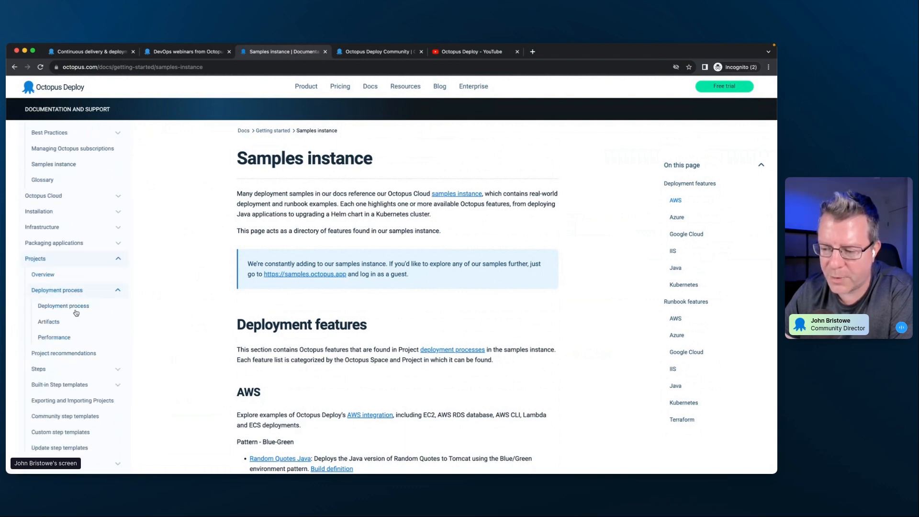
pyautogui.click(74, 307)
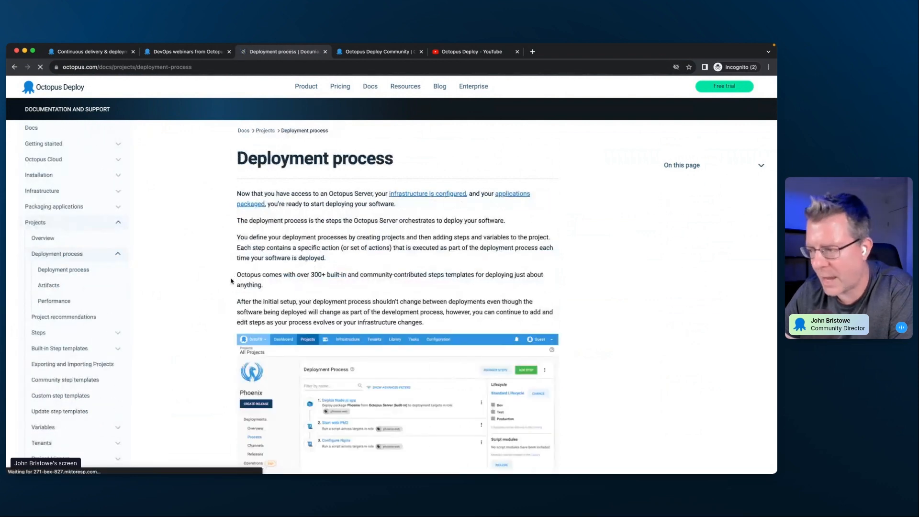
pyautogui.scroll(-4, 216, 287)
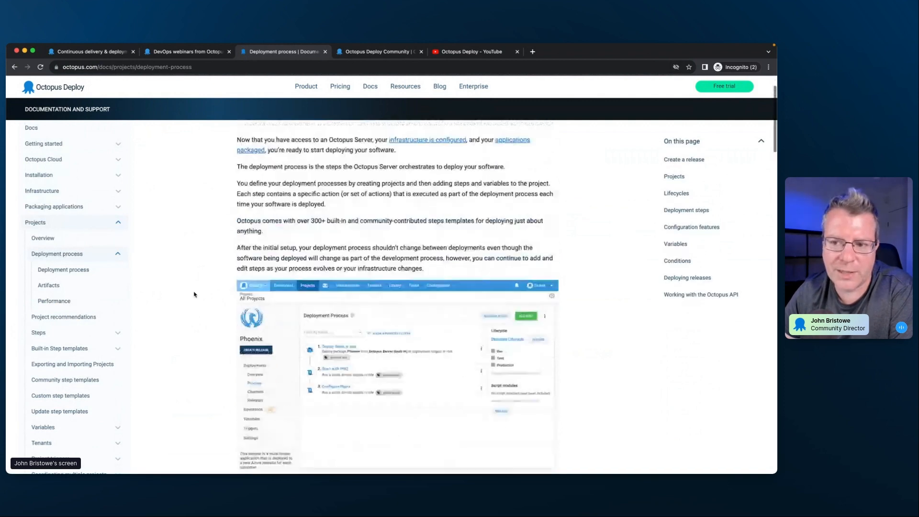
pyautogui.scroll(3, 194, 294)
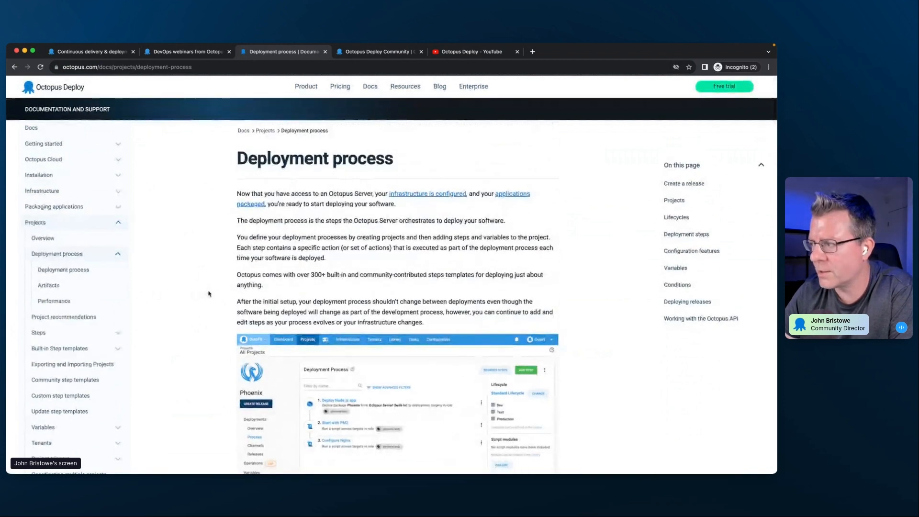
# - Show the Octopus Deploy Community page and look over its Slack, DevOps engineer's handbook, Insiders, webinars and blog sections
pyautogui.click(378, 51)
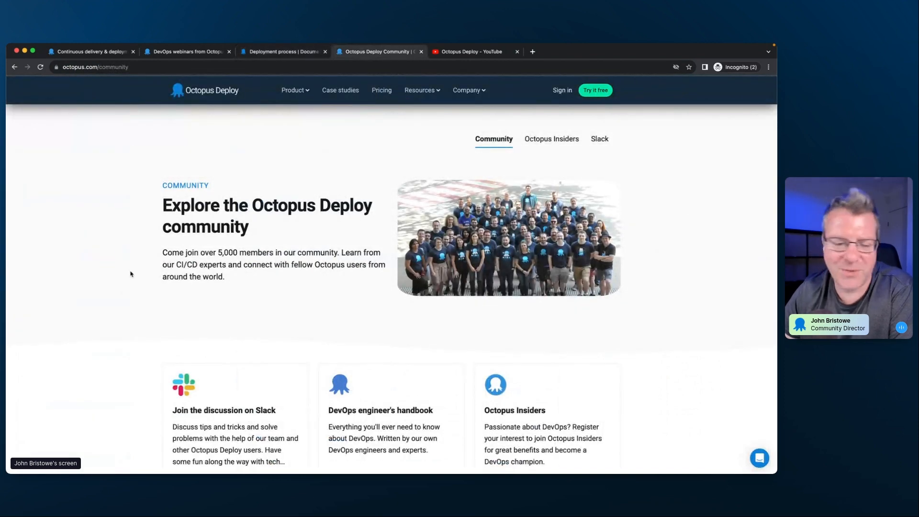
pyautogui.scroll(-3, 131, 274)
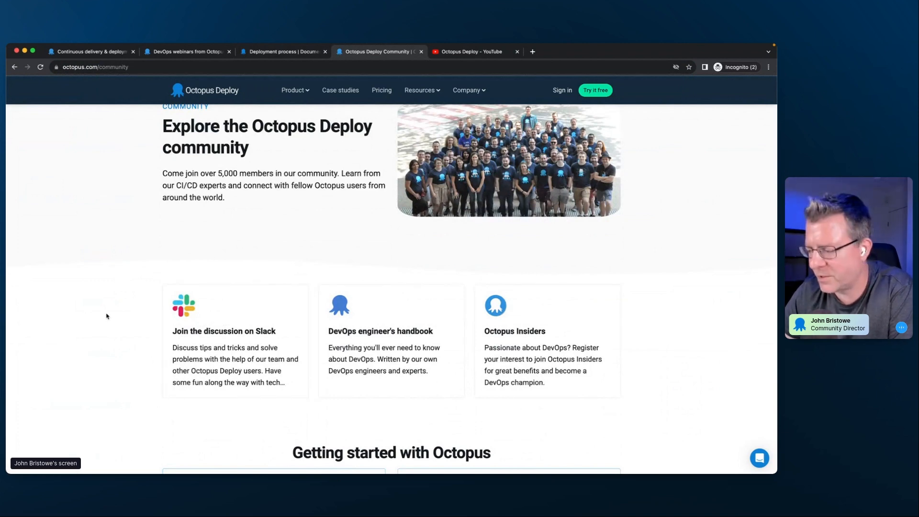
pyautogui.scroll(-4, 107, 316)
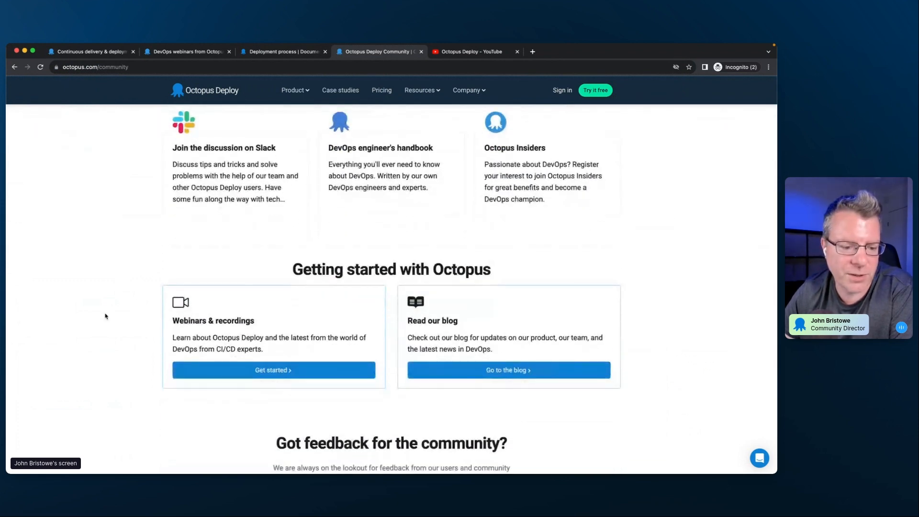
pyautogui.scroll(6, 106, 316)
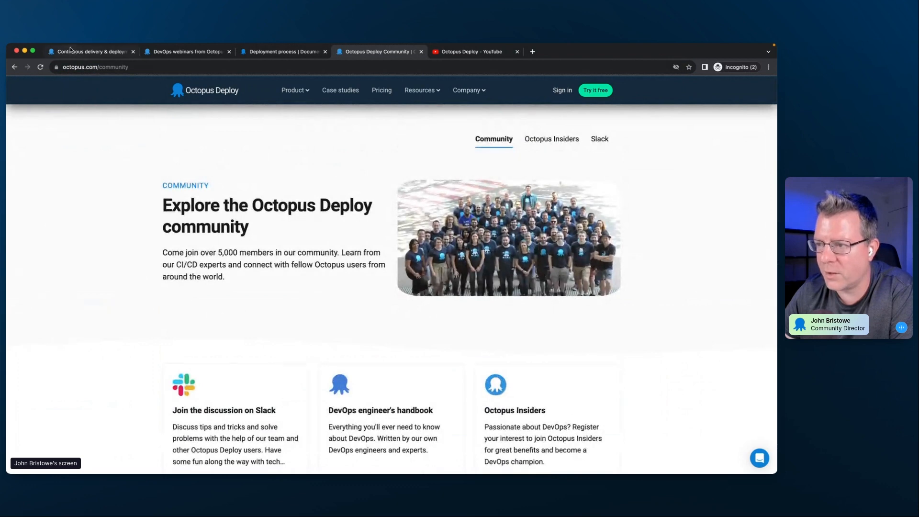
# - Return to the octopus.com homepage and highlight in turn the words simple, reliable and auditable in its tagline
pyautogui.click(73, 52)
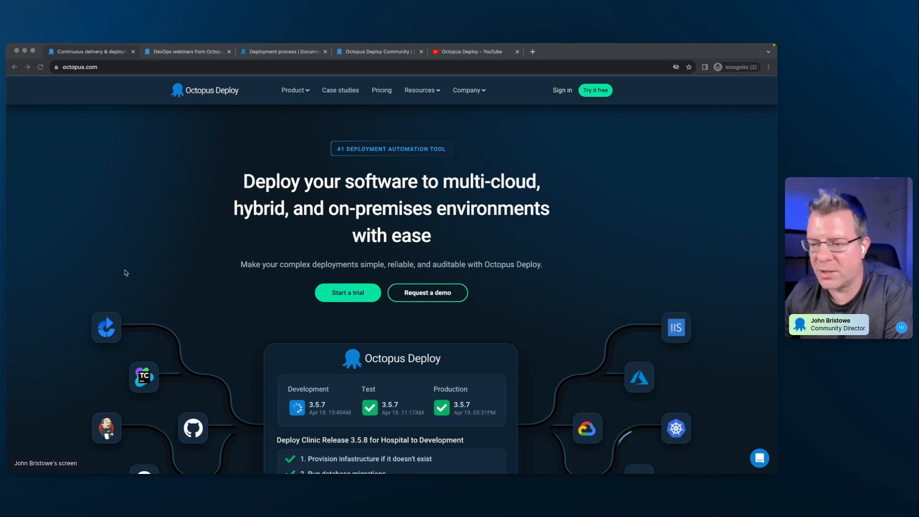
pyautogui.click(126, 256)
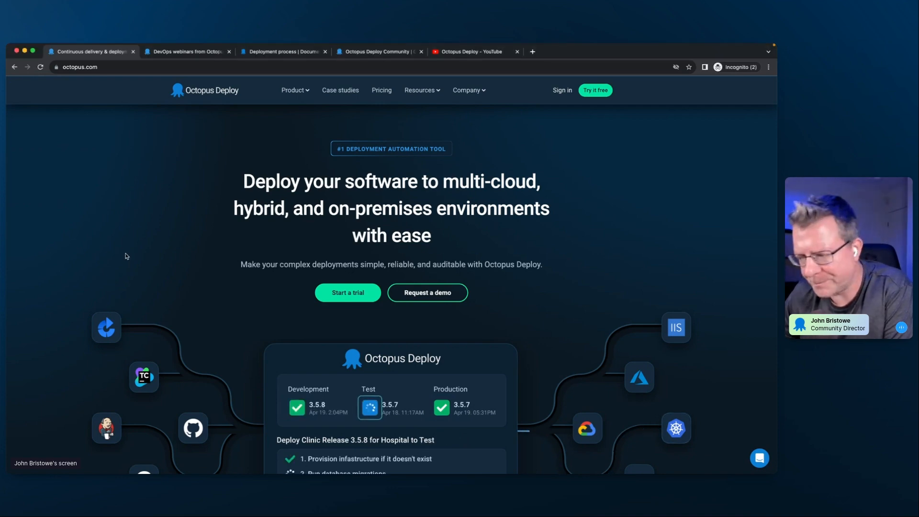
pyautogui.scroll(-3, 129, 267)
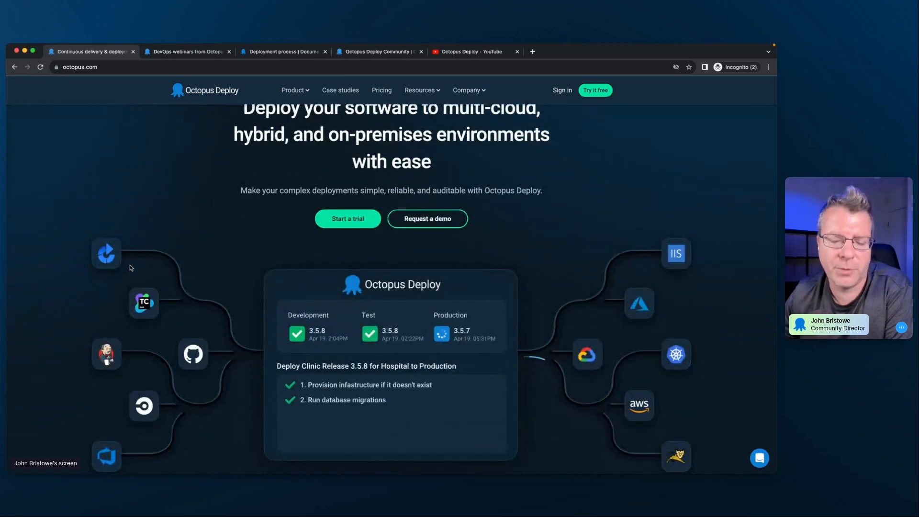
pyautogui.doubleClick(371, 190)
pyautogui.doubleClick(400, 191)
pyautogui.doubleClick(446, 191)
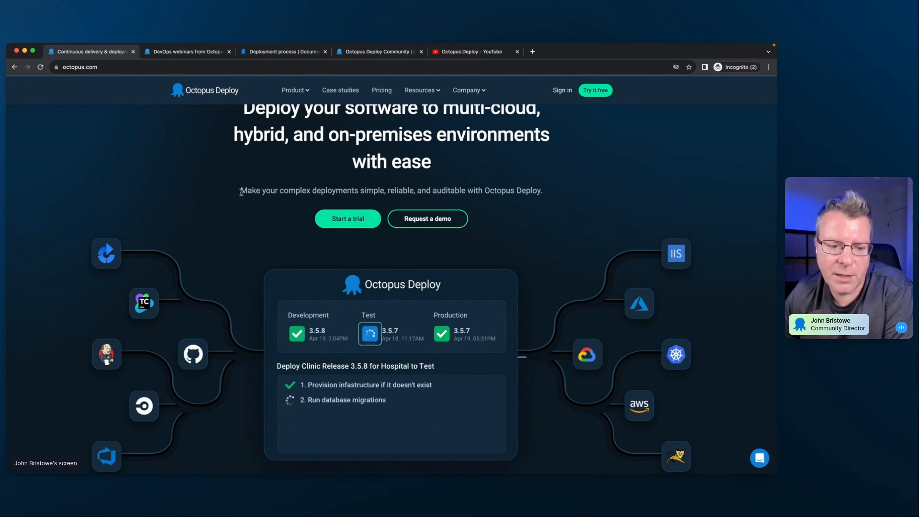
# - Look over the homepage's headline and its animated deployment diagram with build servers and deployment targets
pyautogui.scroll(2, 226, 204)
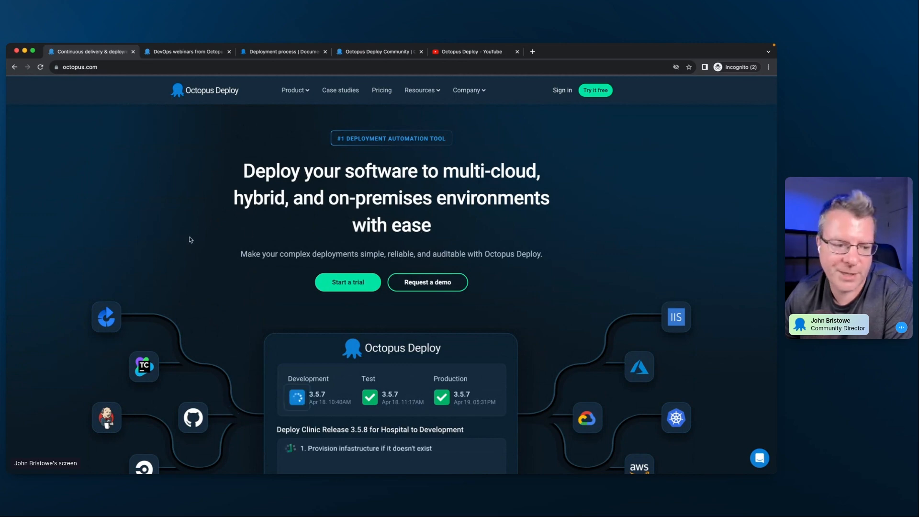
pyautogui.scroll(-3, 181, 245)
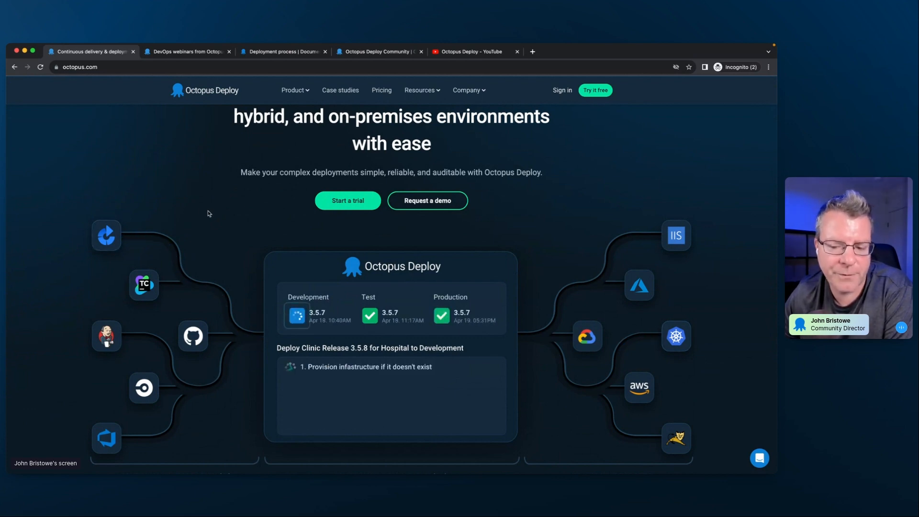
pyautogui.scroll(-2, 218, 213)
pyautogui.scroll(4, 218, 215)
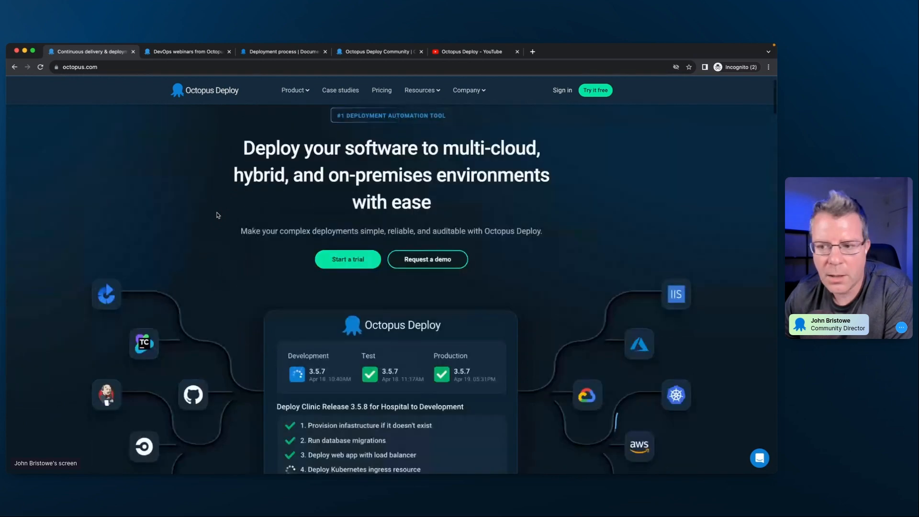